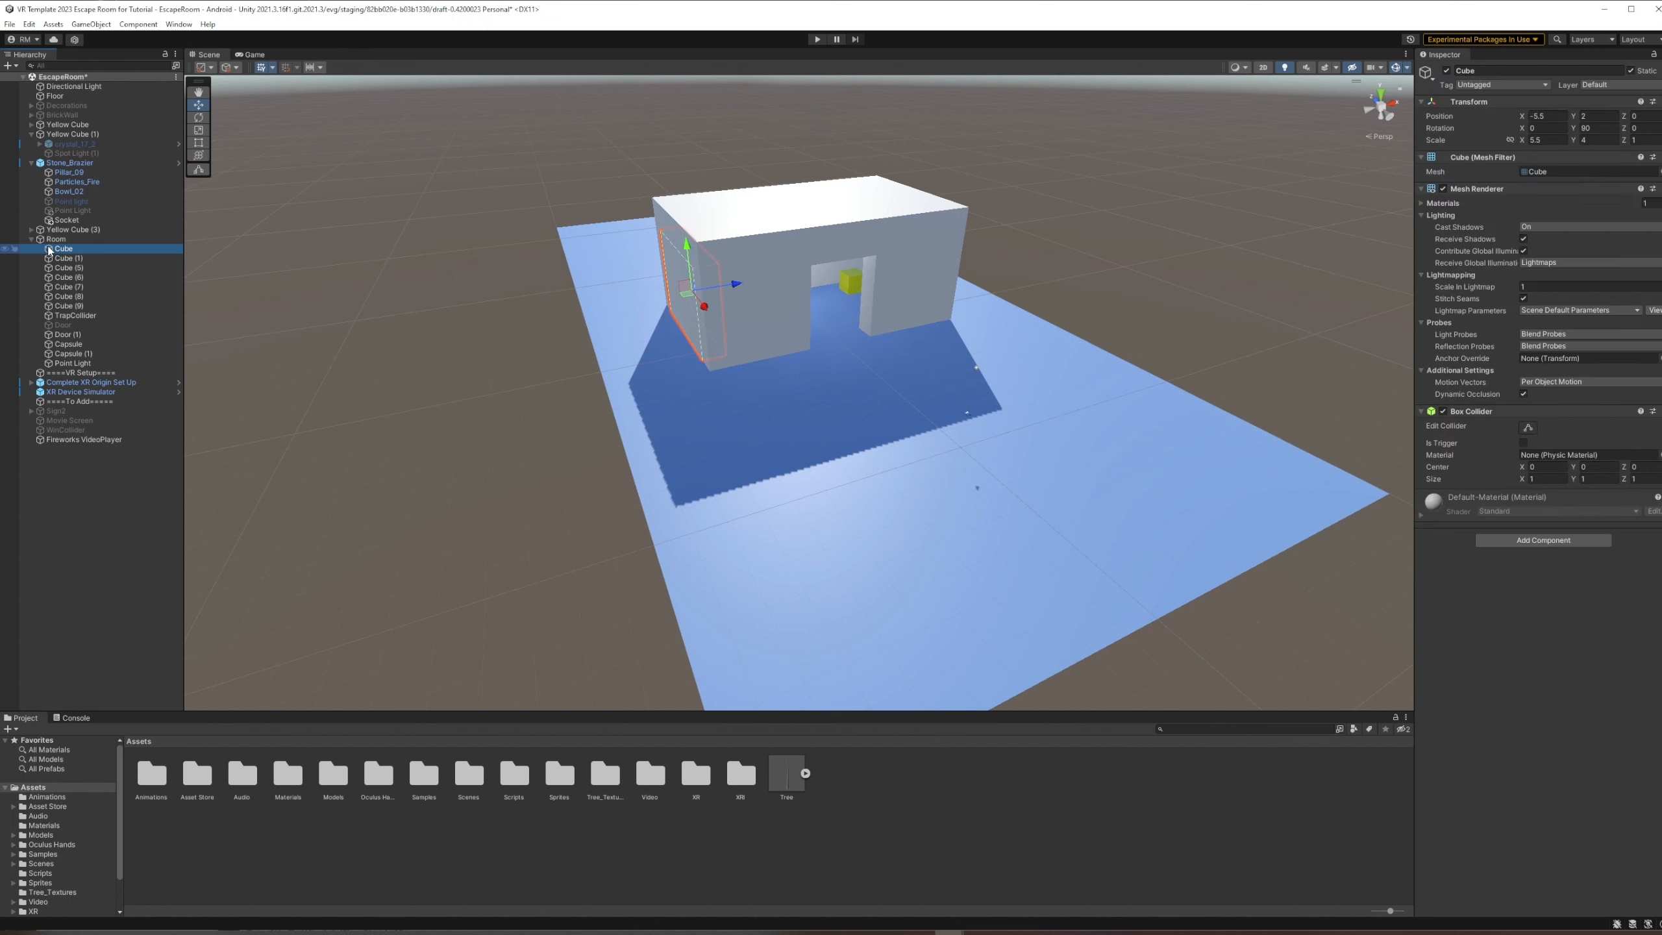
Inspect the cubes that form the walls and roof in the Room group, along with the room's exterior
click(65, 258)
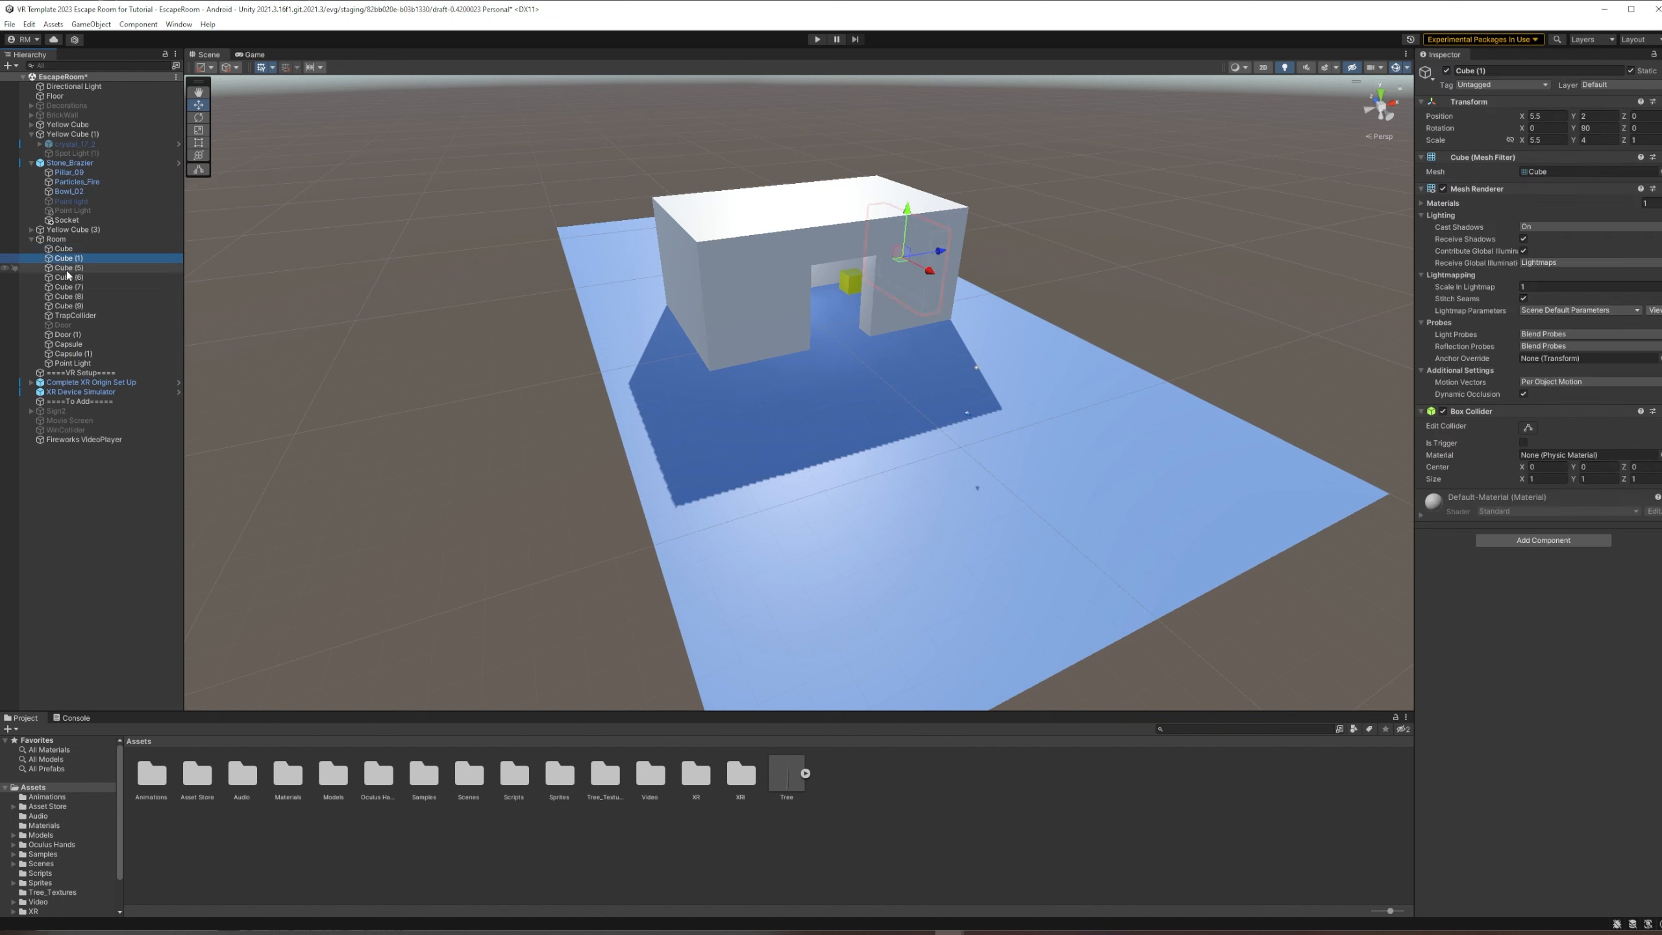
click(68, 270)
click(67, 278)
click(68, 288)
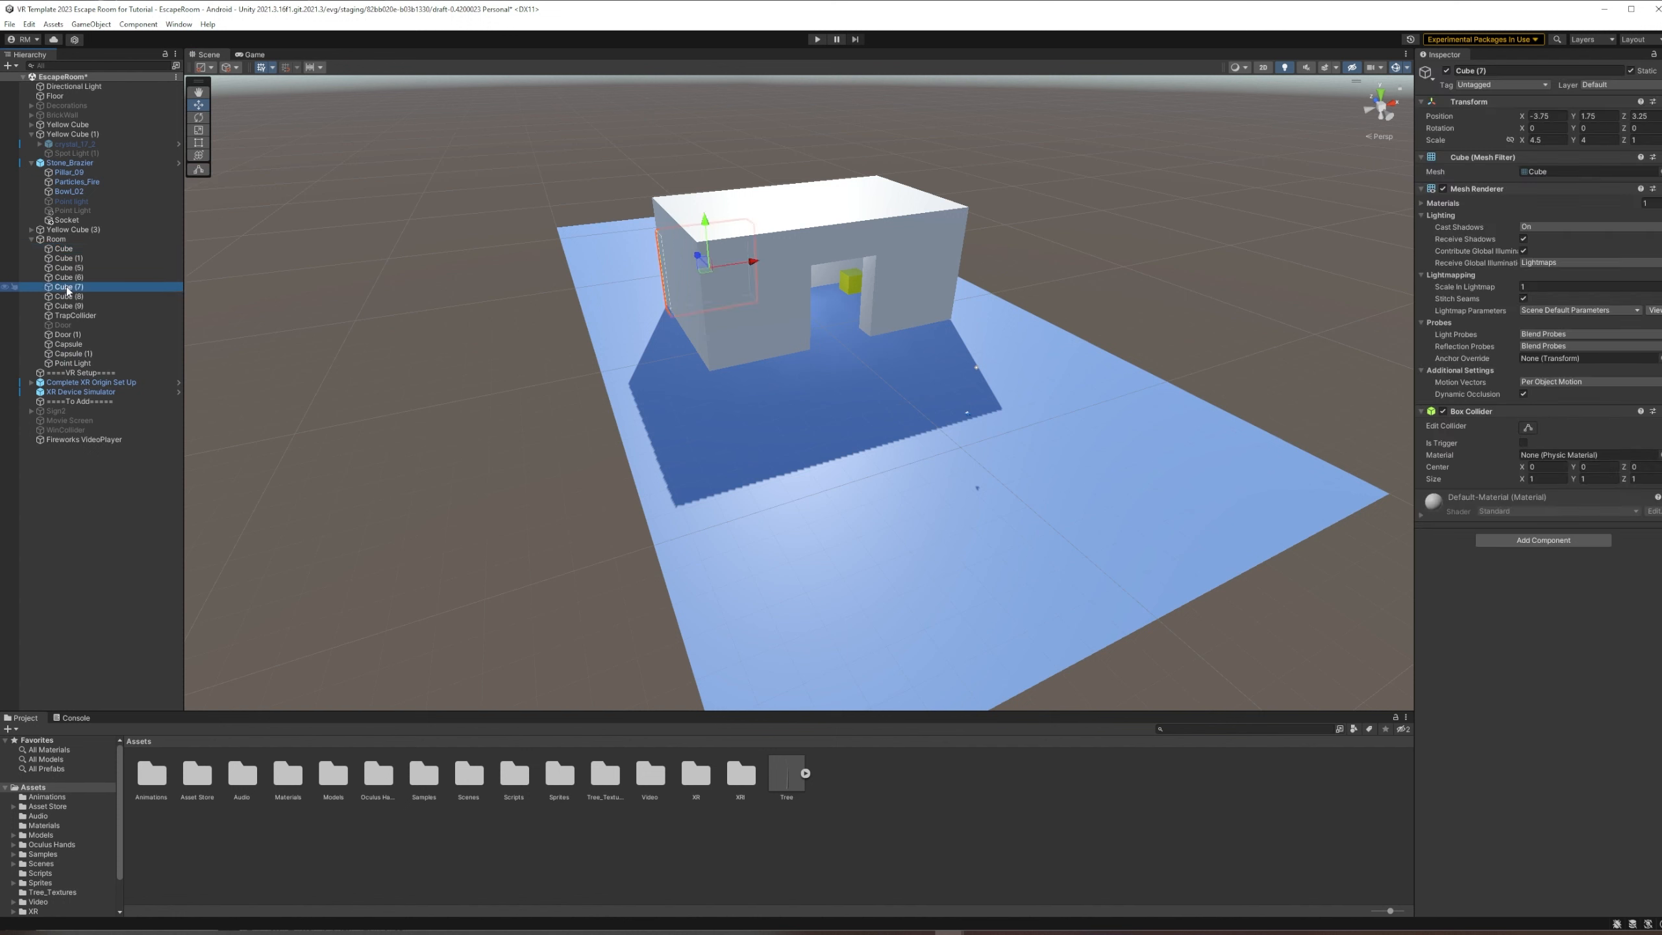
click(68, 297)
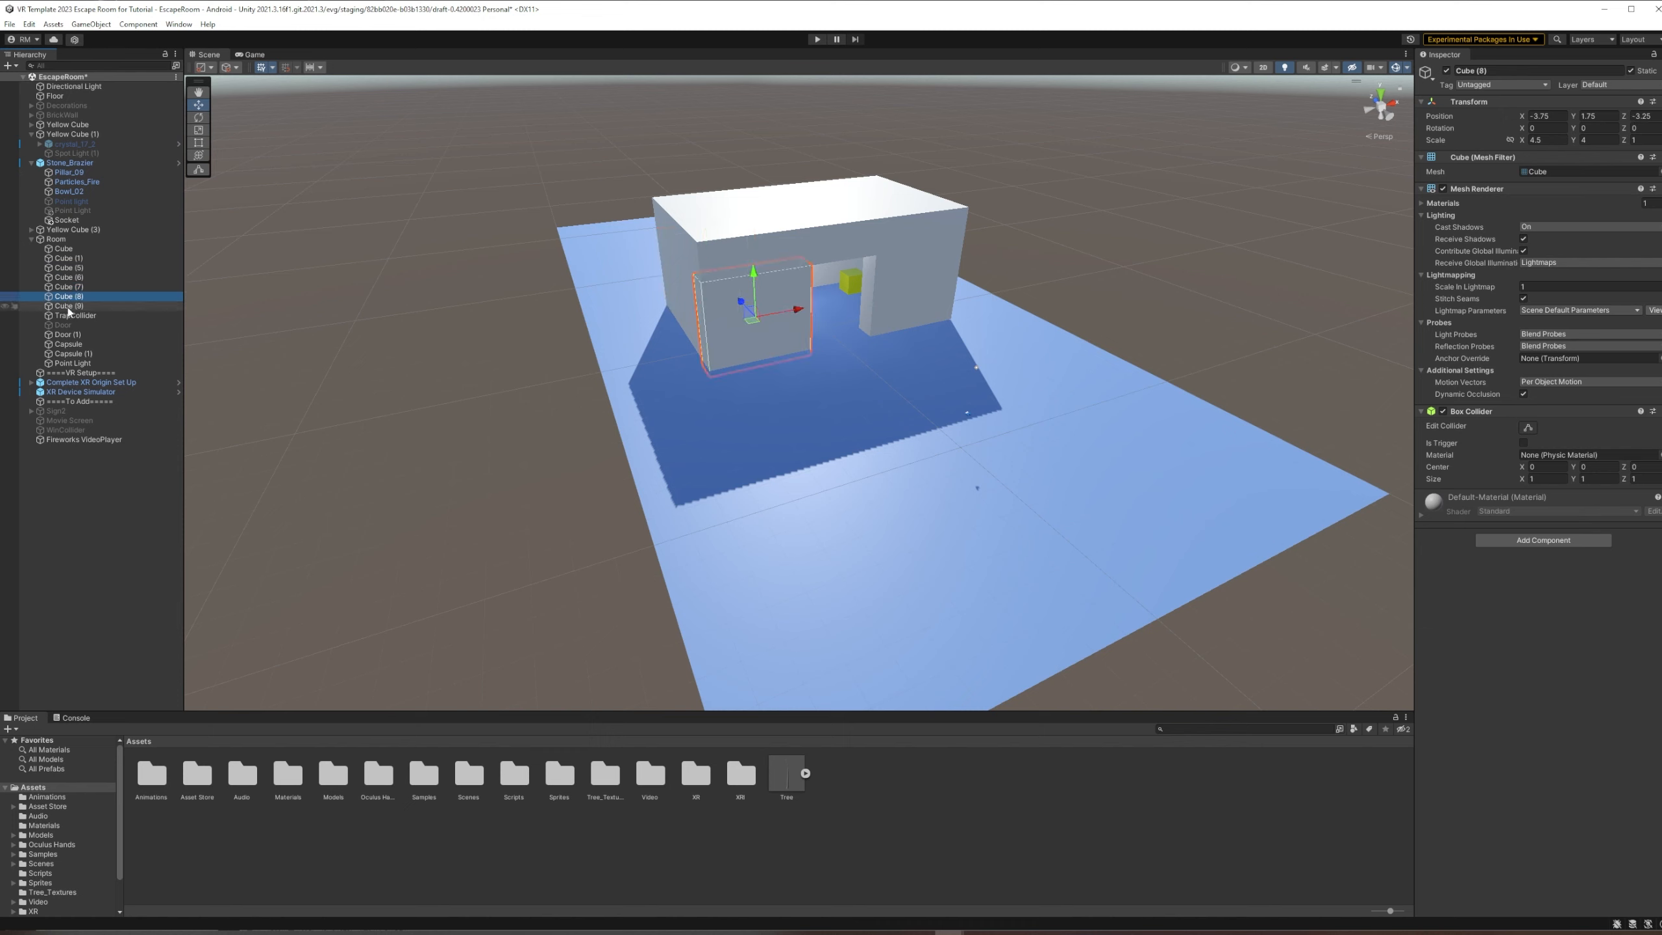
click(68, 306)
click(67, 287)
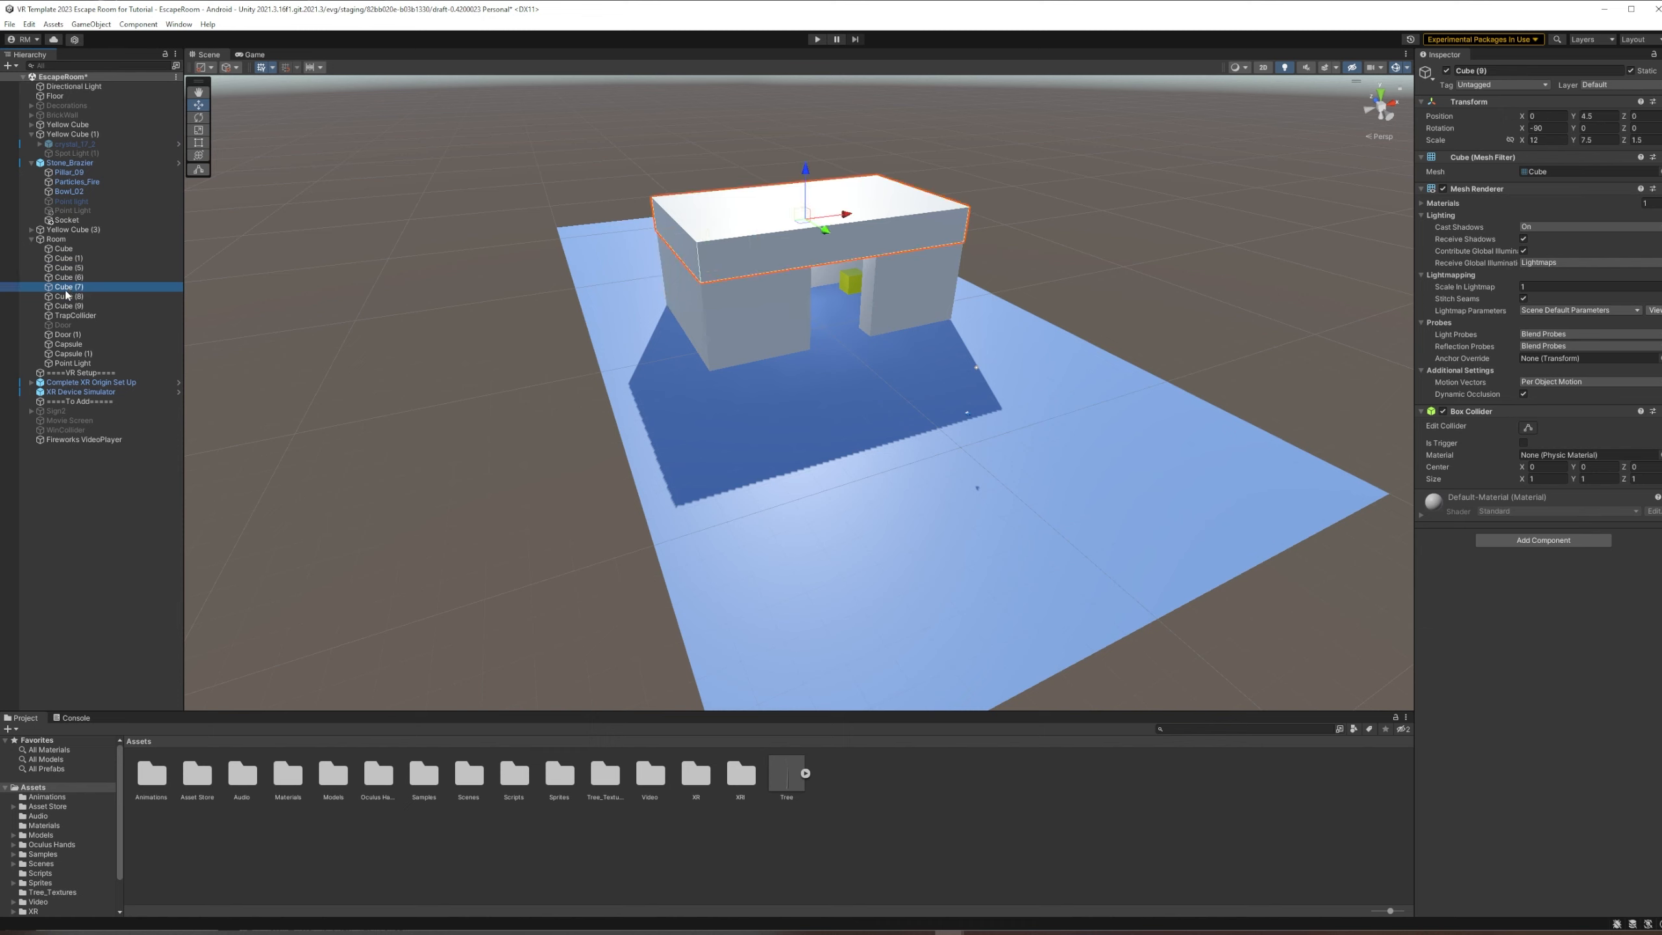
click(33, 240)
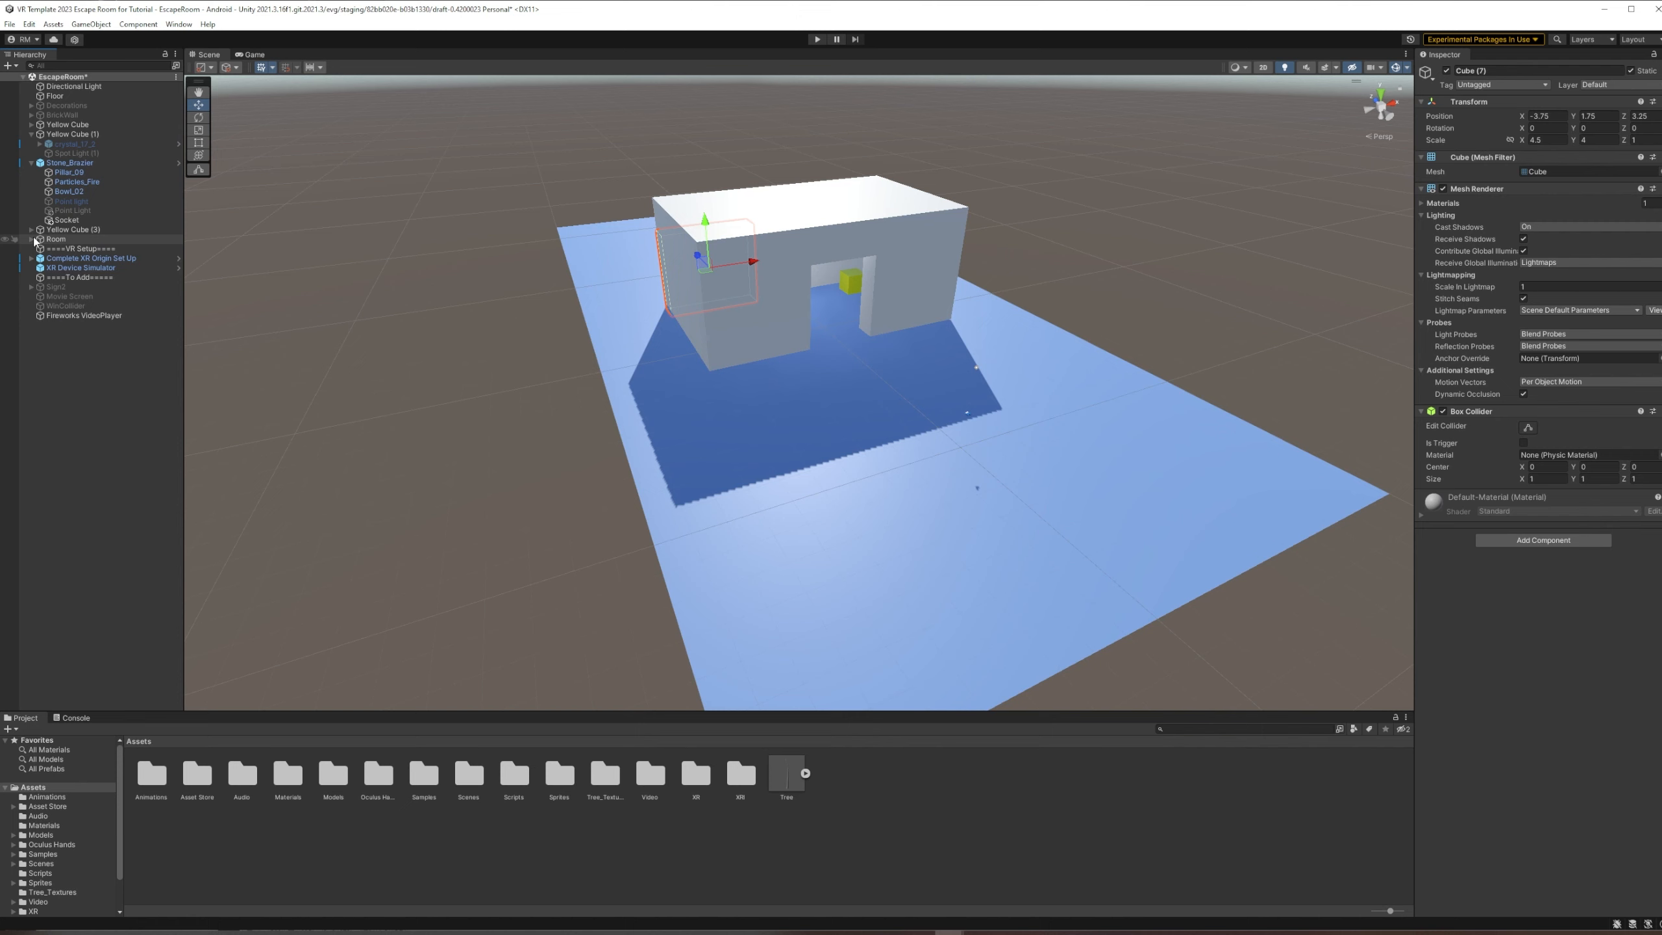
click(32, 240)
scroll(679, 364, up, 10)
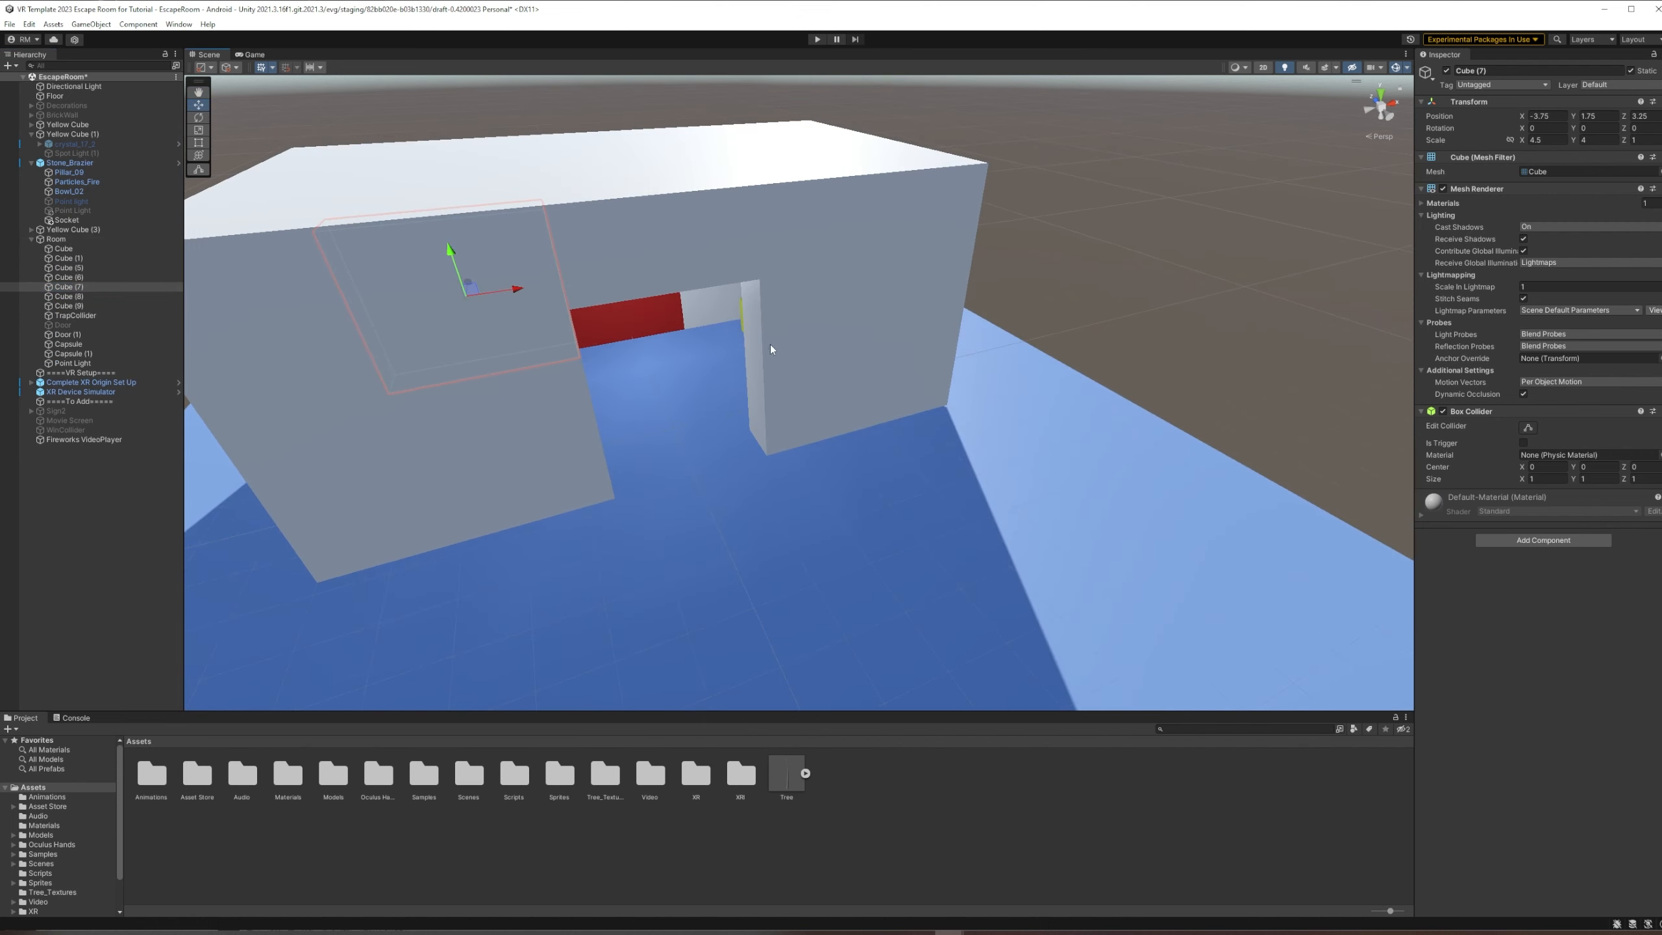
right_drag(770, 347, 767, 319)
middle_drag(768, 320, 764, 278)
scroll(639, 291, down, 10)
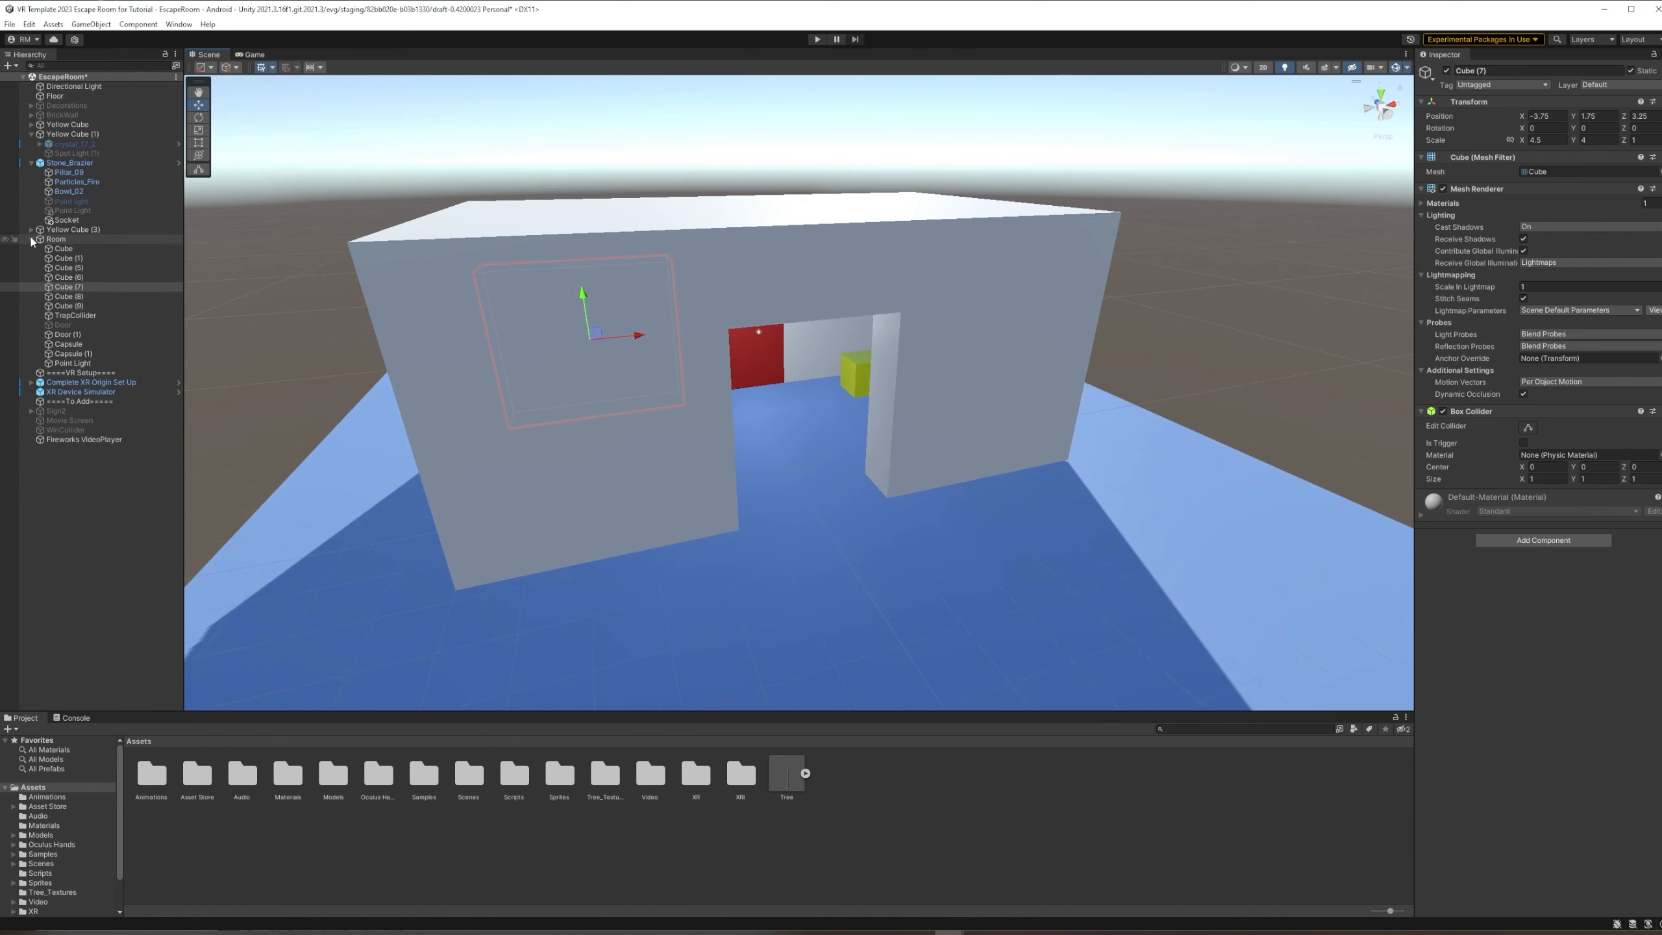
click(31, 239)
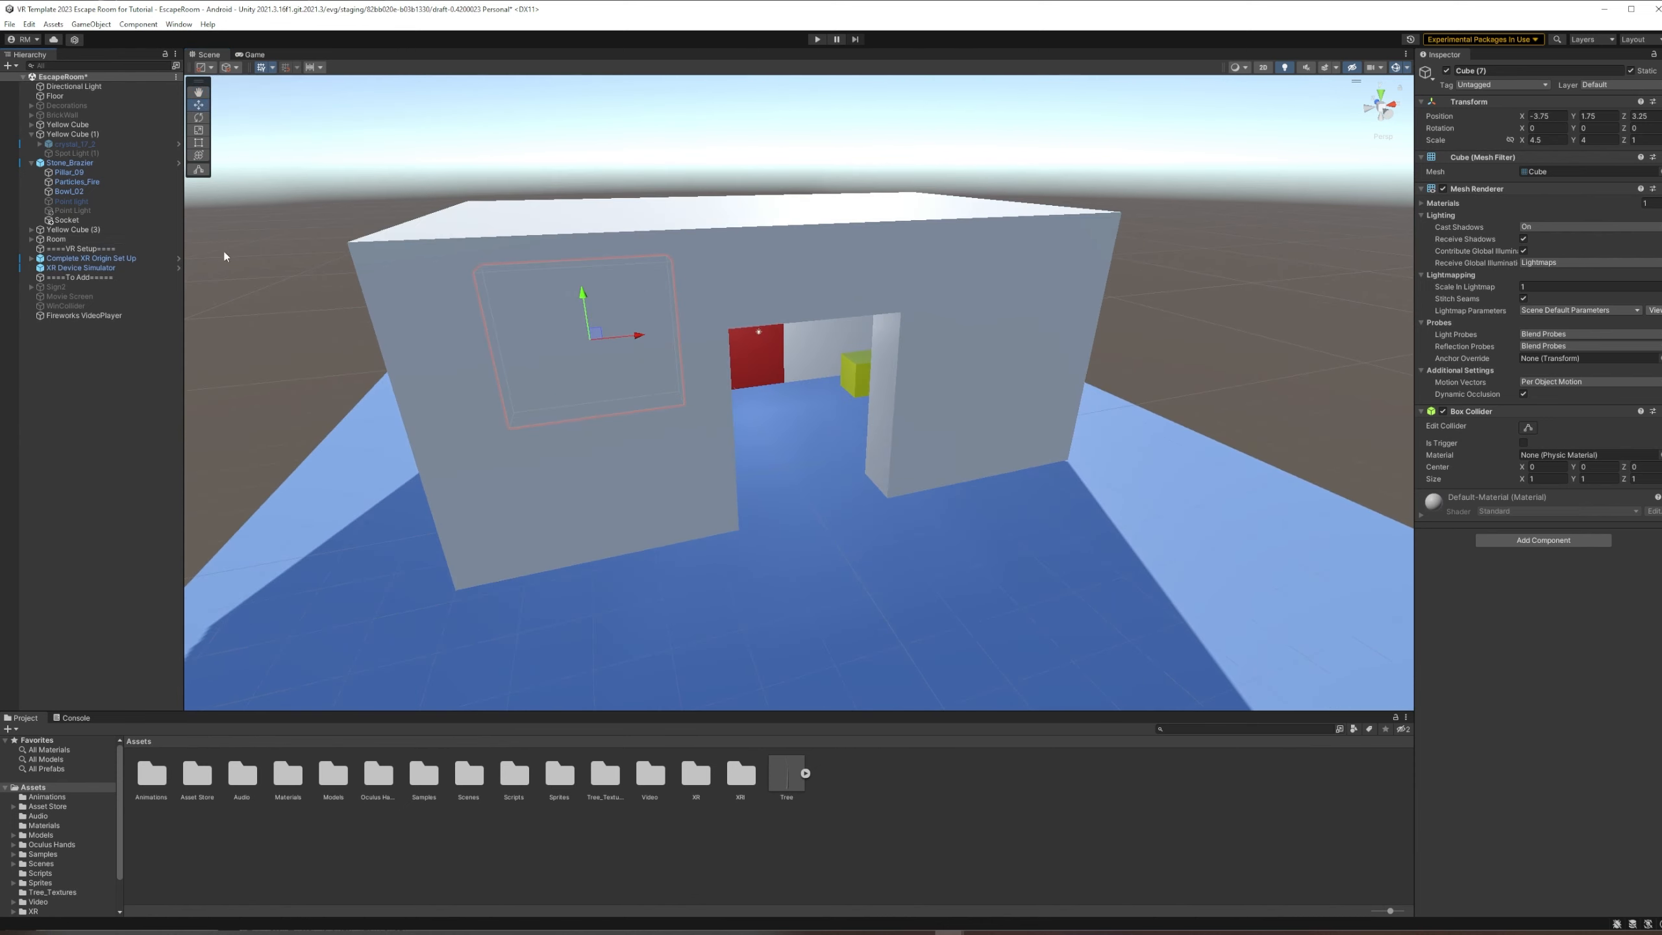
Look around inside the room at the yellow pedestal cubes, the push button, the stone brazier and the door opening
scroll(682, 354, up, 10)
scroll(688, 368, up, 4)
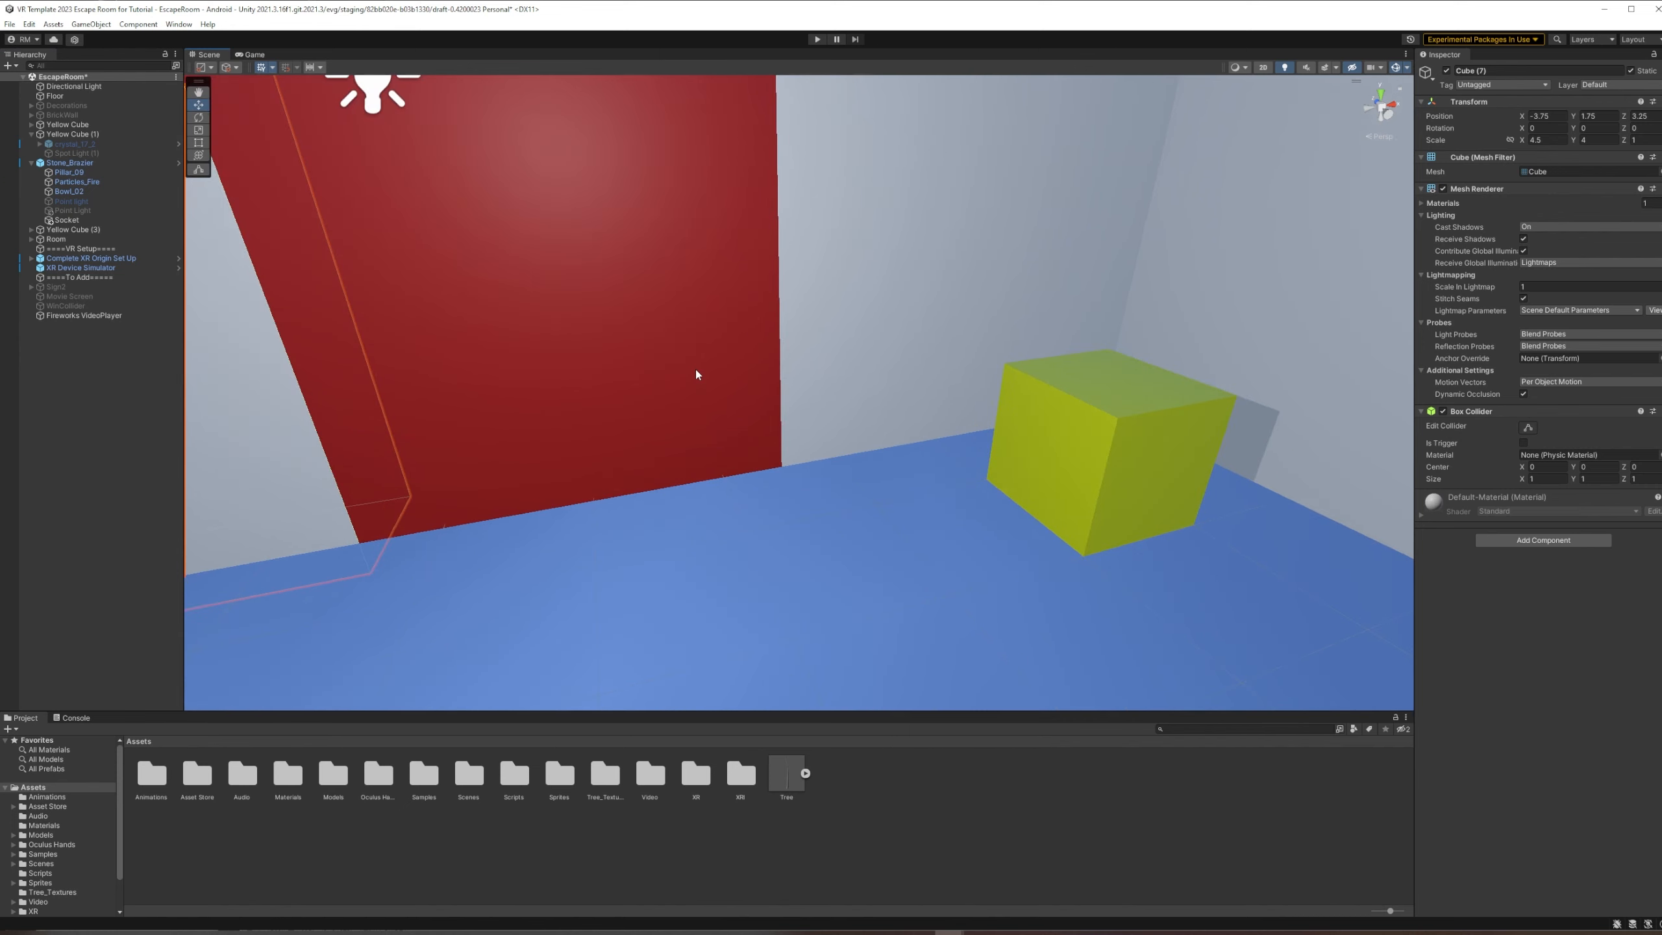
right_drag(689, 369, 764, 453)
click(786, 518)
right_drag(785, 514, 1223, 466)
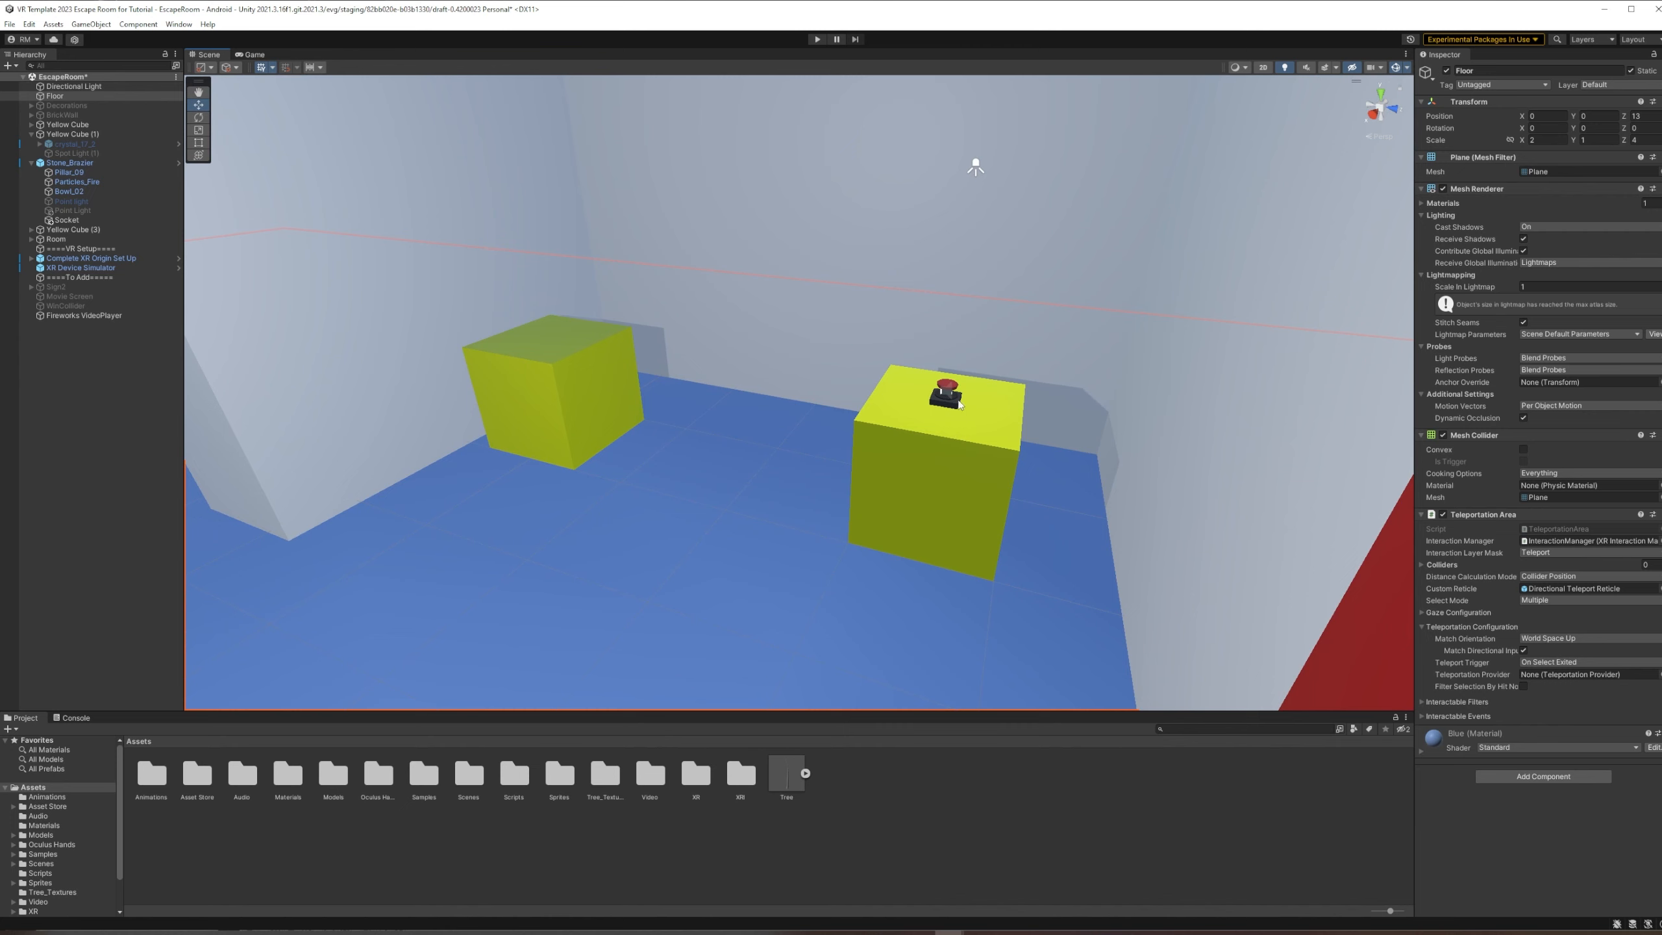
right_drag(967, 387, 884, 372)
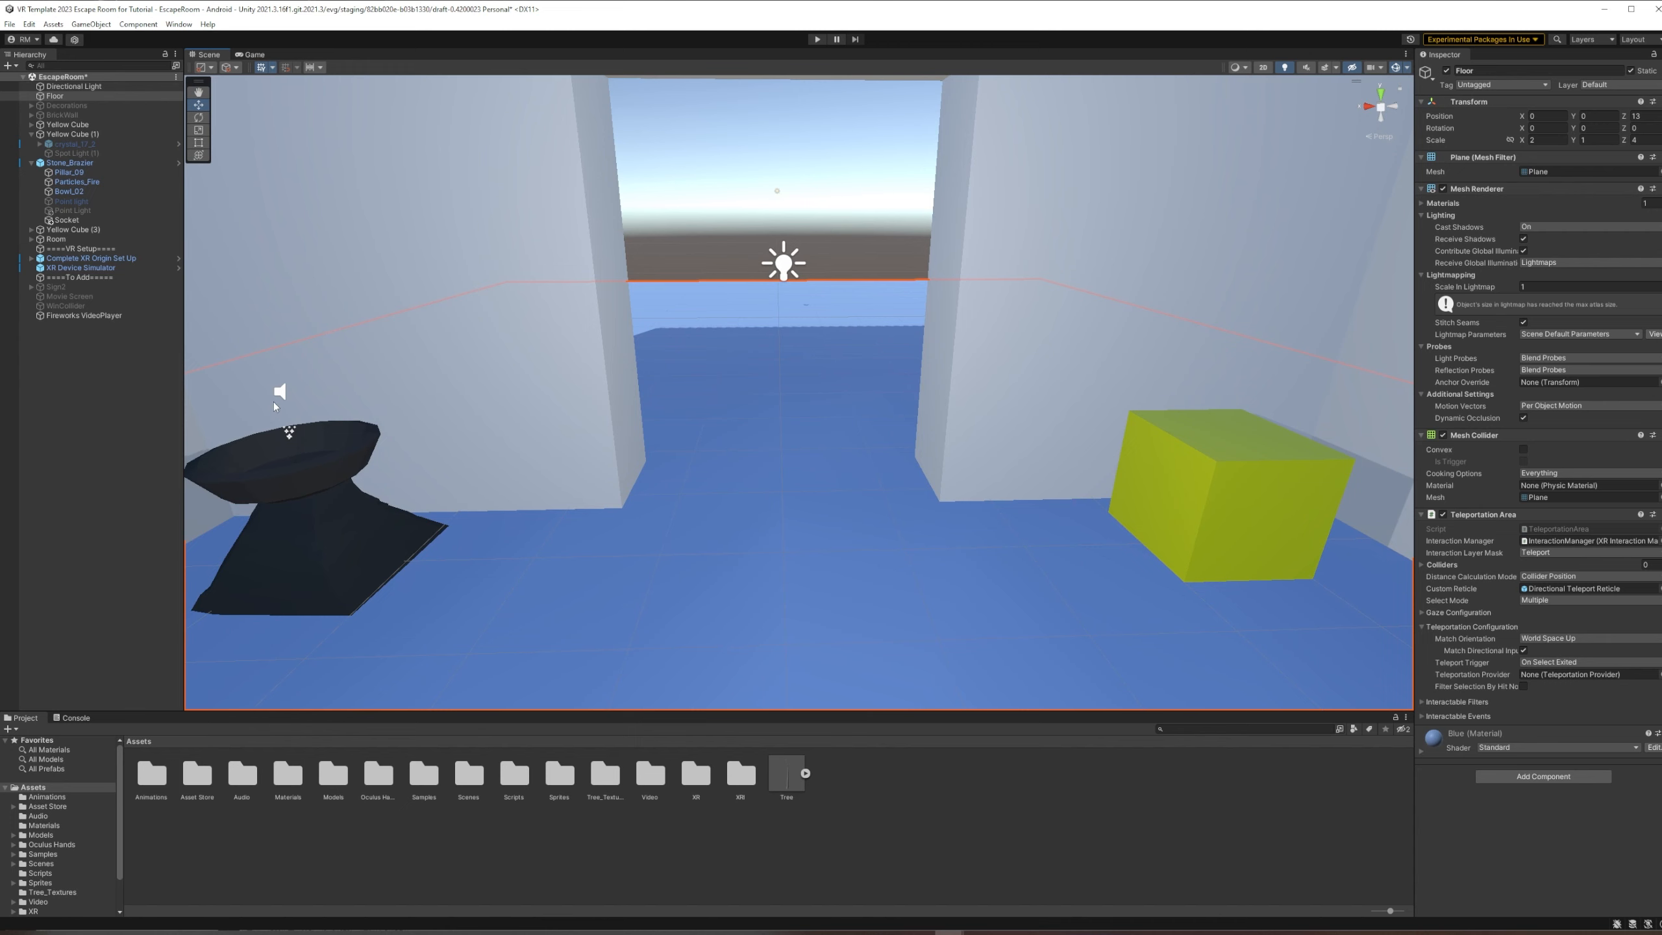
right_drag(274, 406, 90, 373)
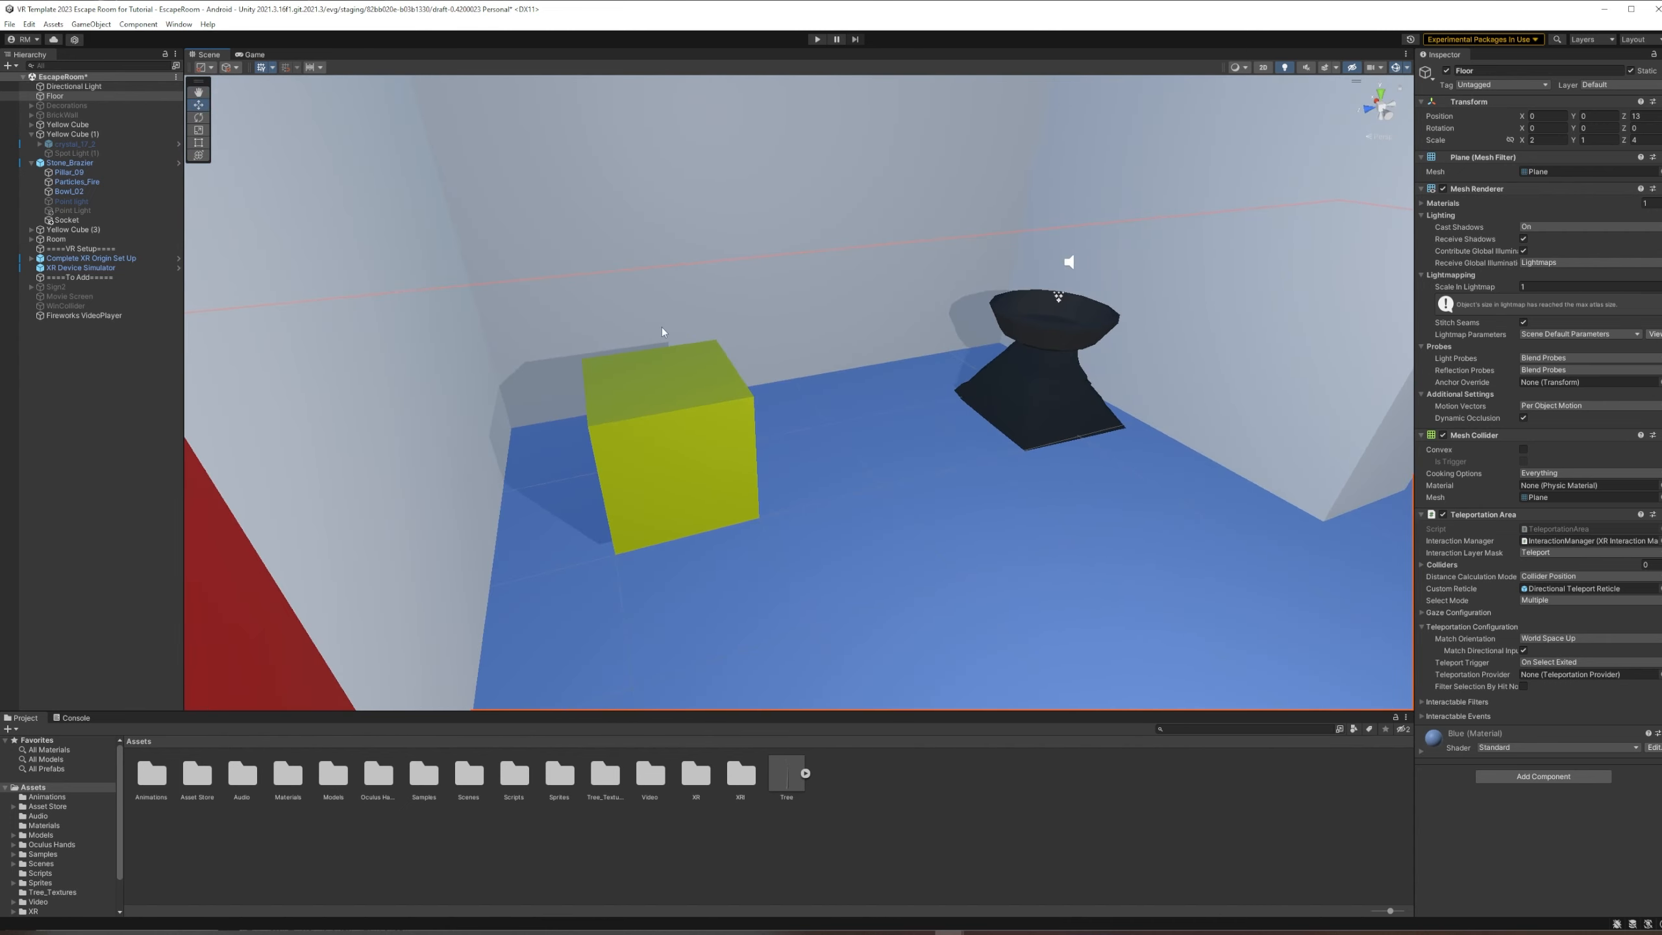
right_drag(645, 338, 927, 240)
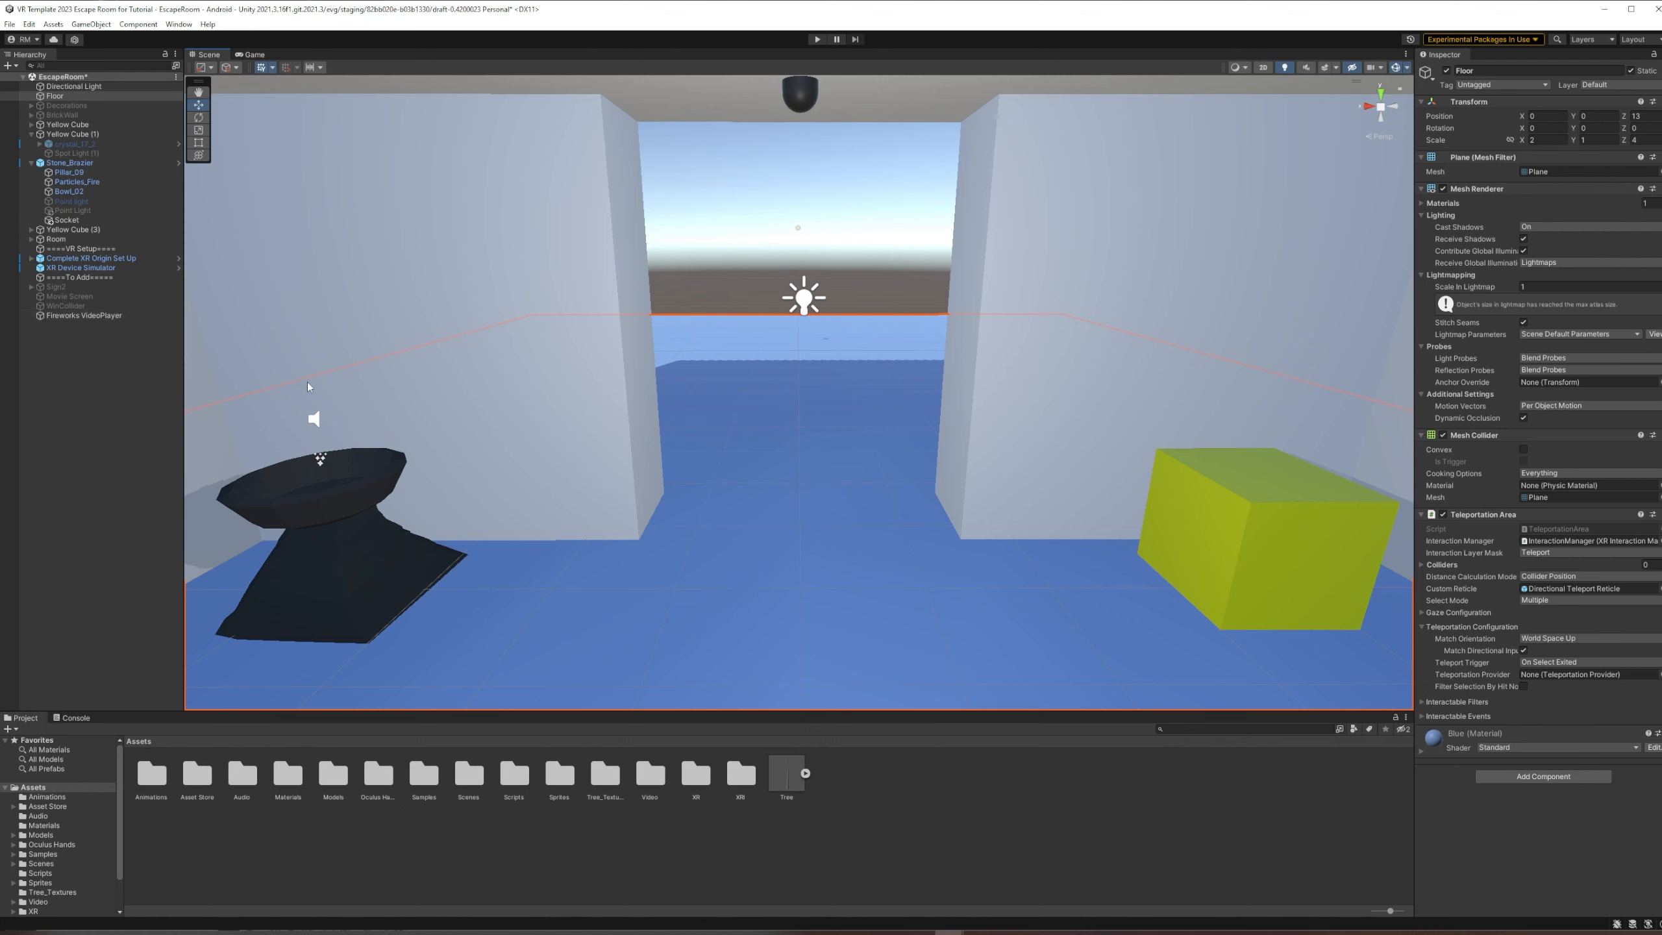
Activate the crystal_17_2 object under Yellow Cube (1) and view it on its pedestal
click(88, 145)
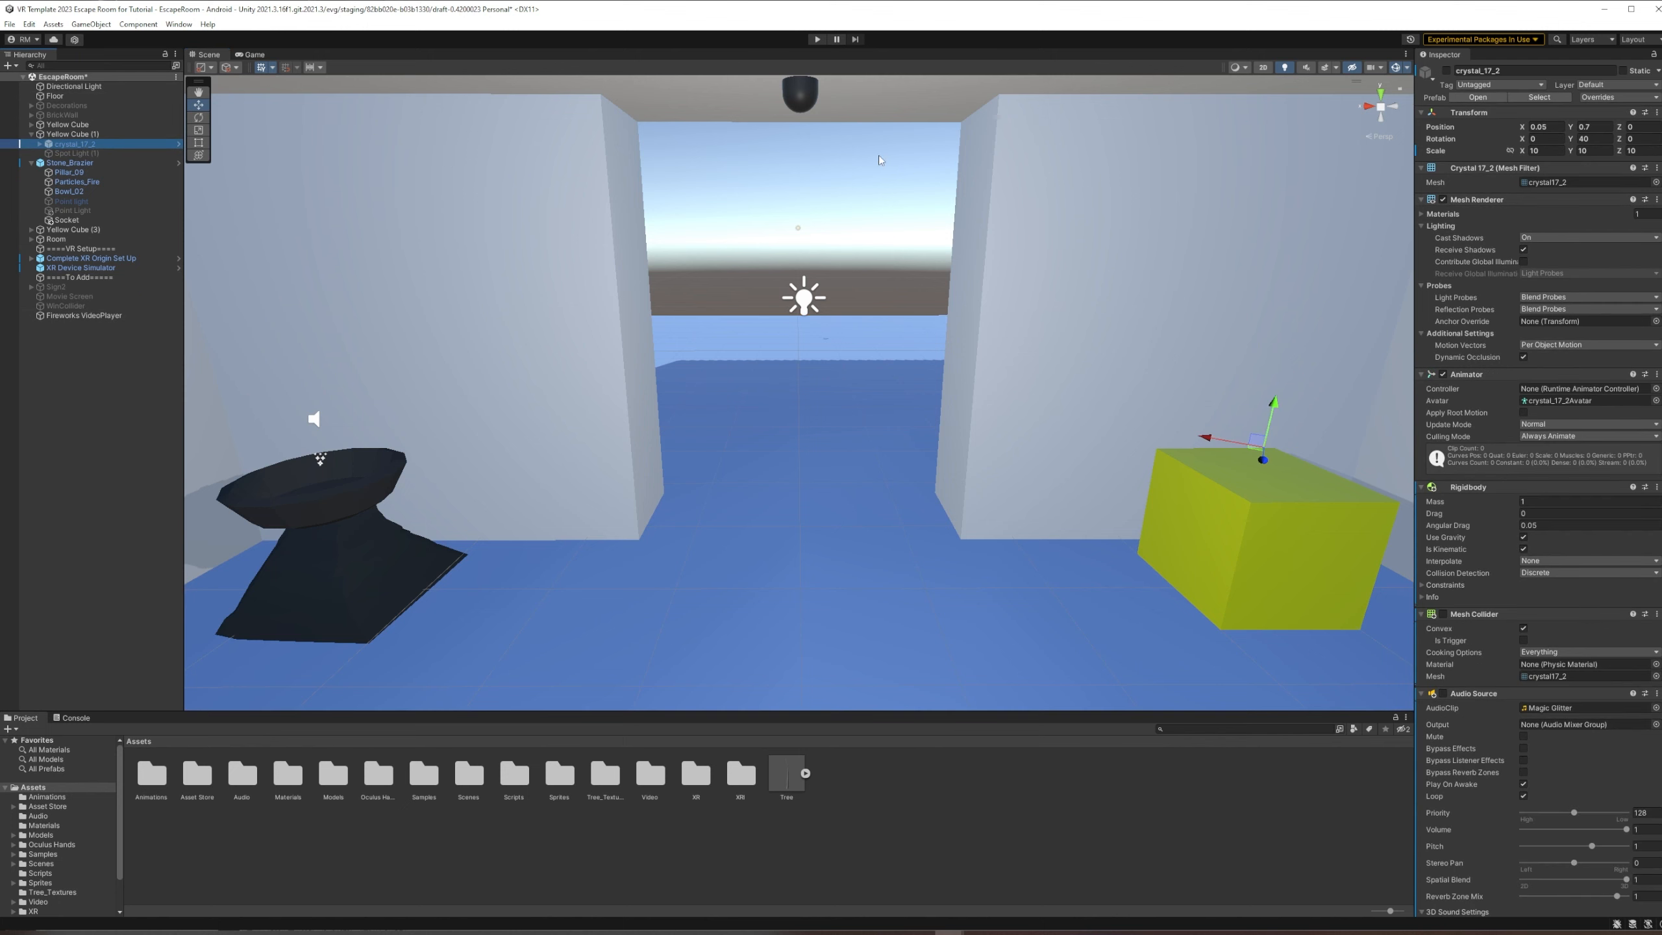
click(1446, 71)
right_drag(704, 402, 894, 423)
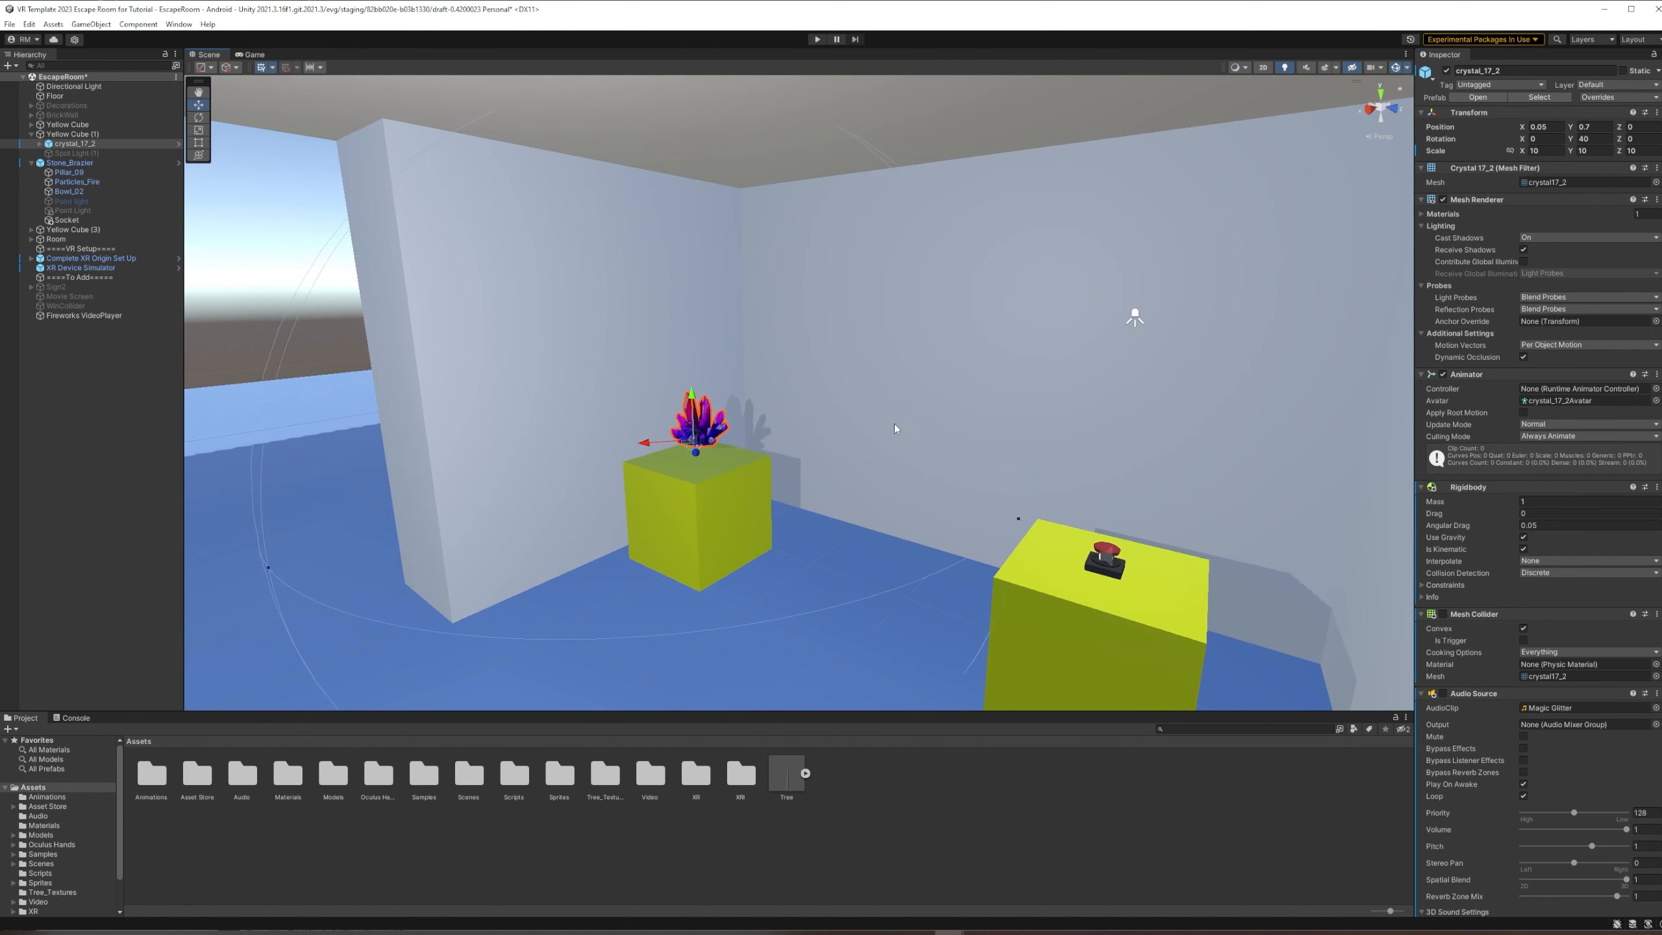
right_drag(784, 357, 604, 355)
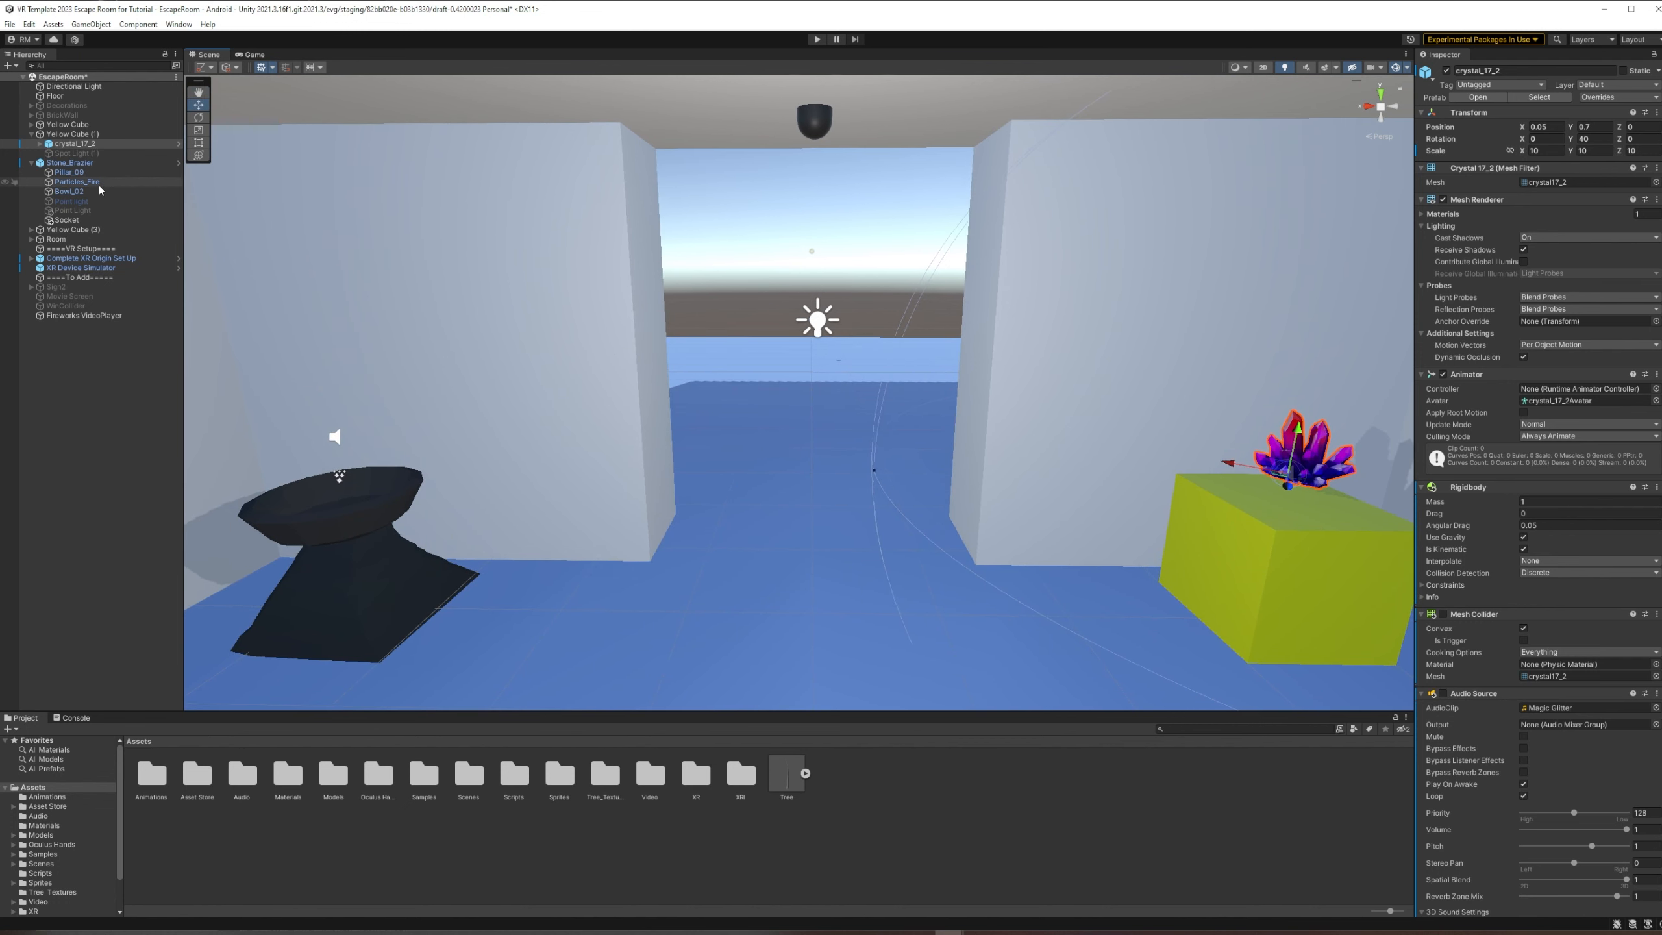
Preview the Particles_Fire effect on the stone brazier and stop the playback
click(77, 182)
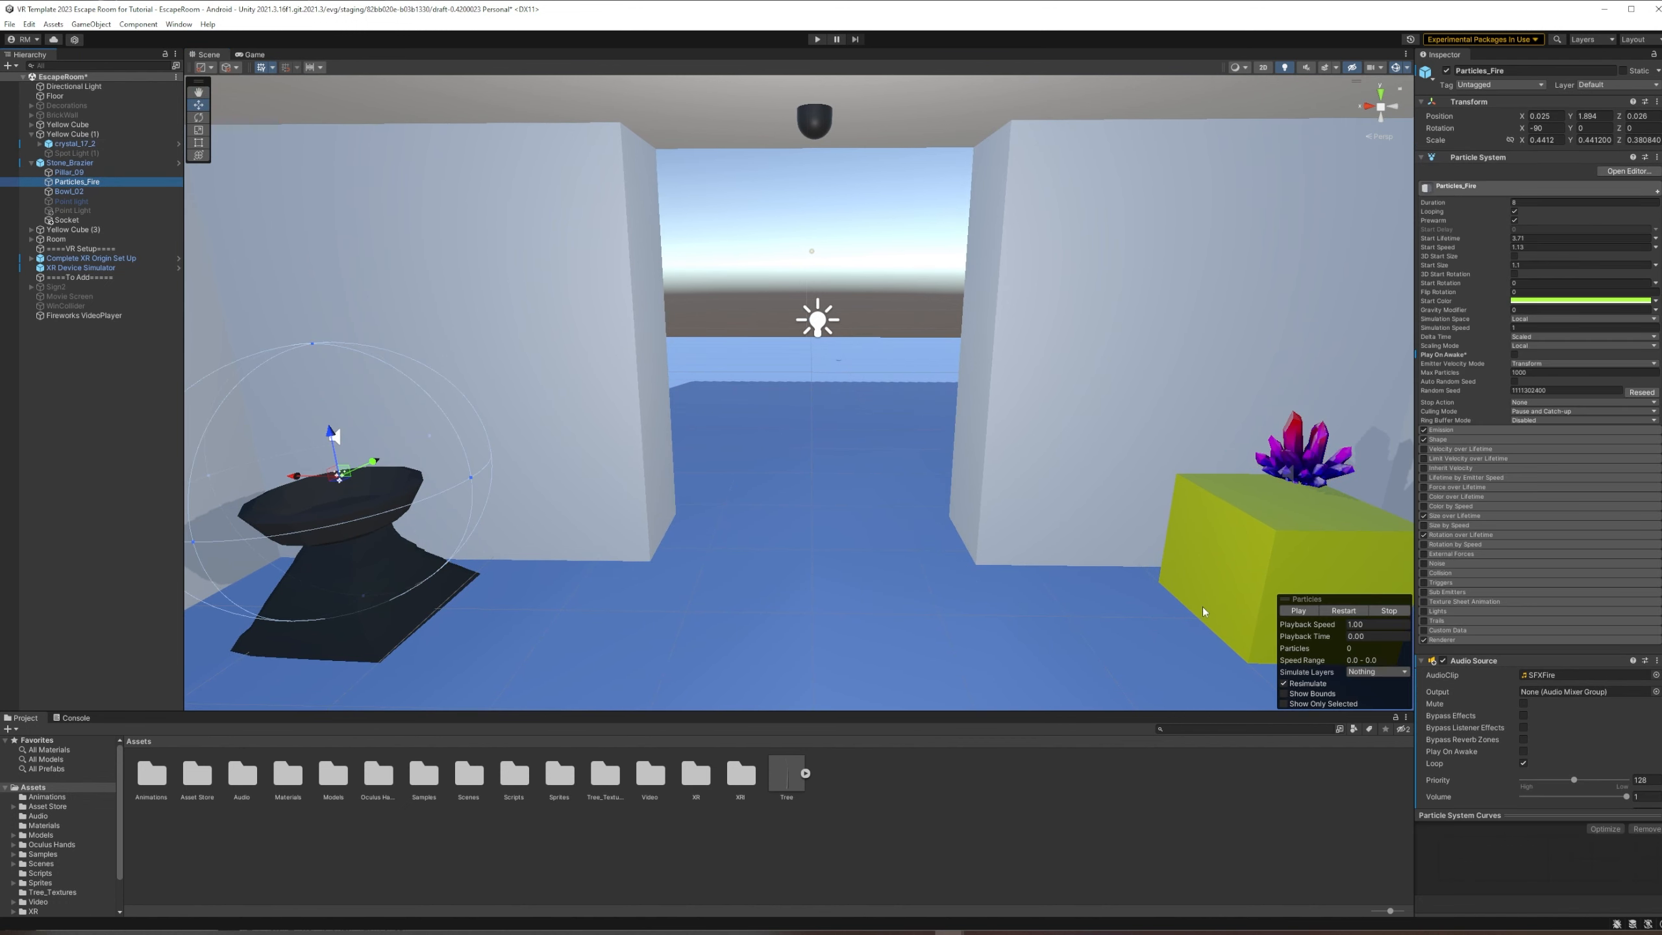
click(1298, 610)
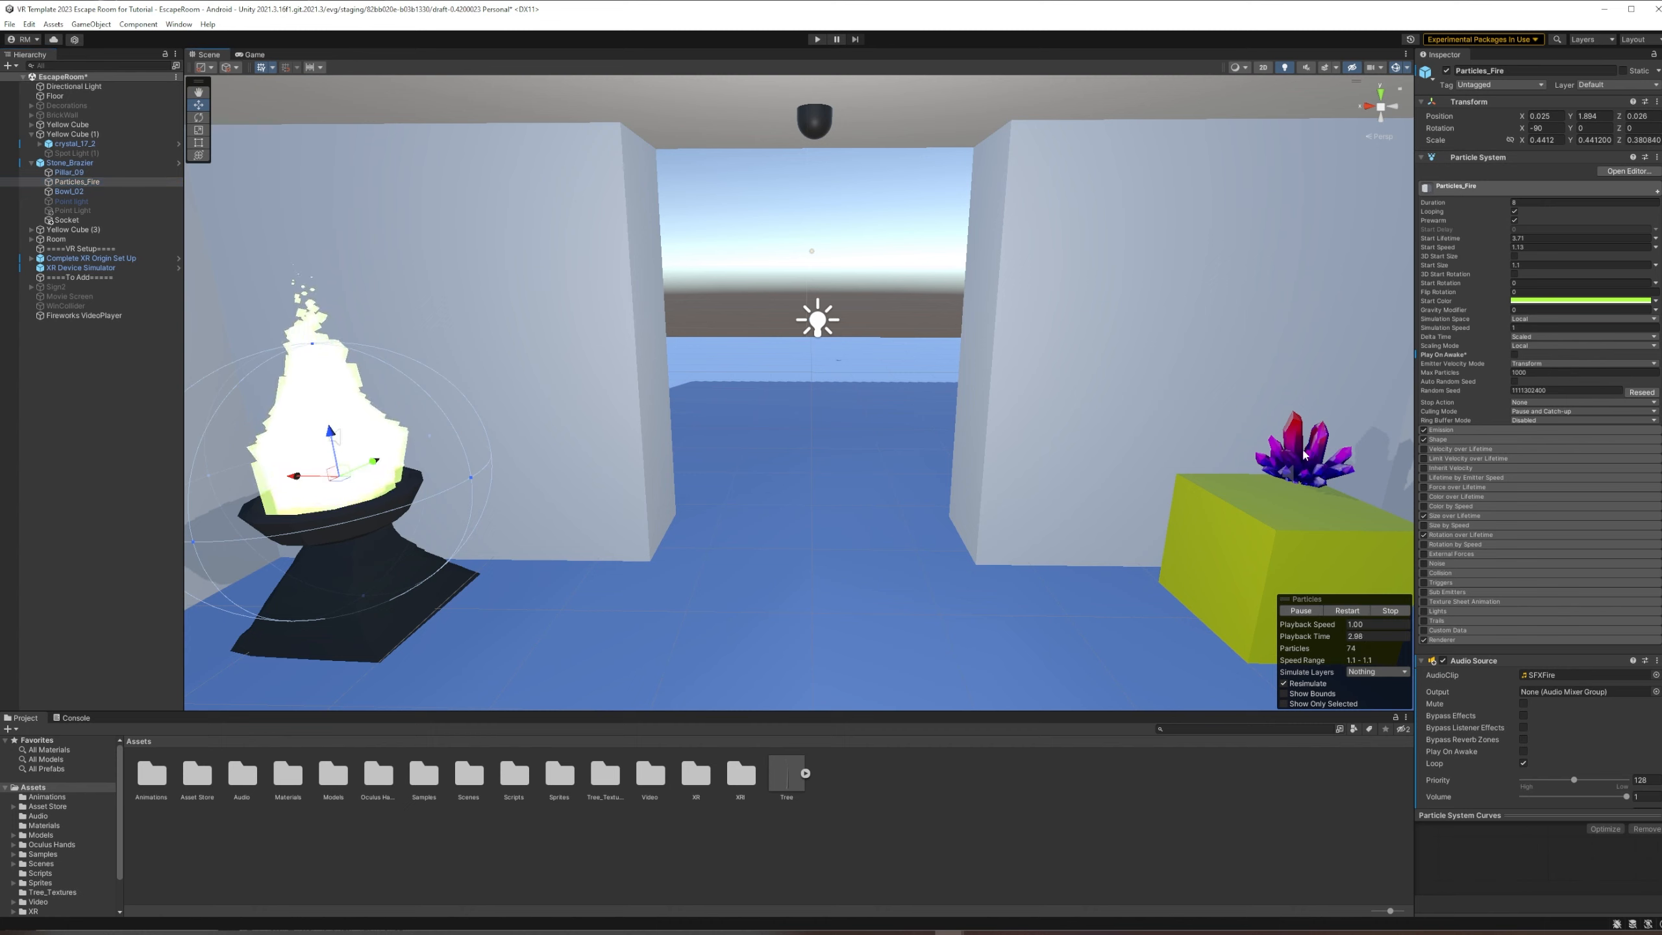
click(1390, 610)
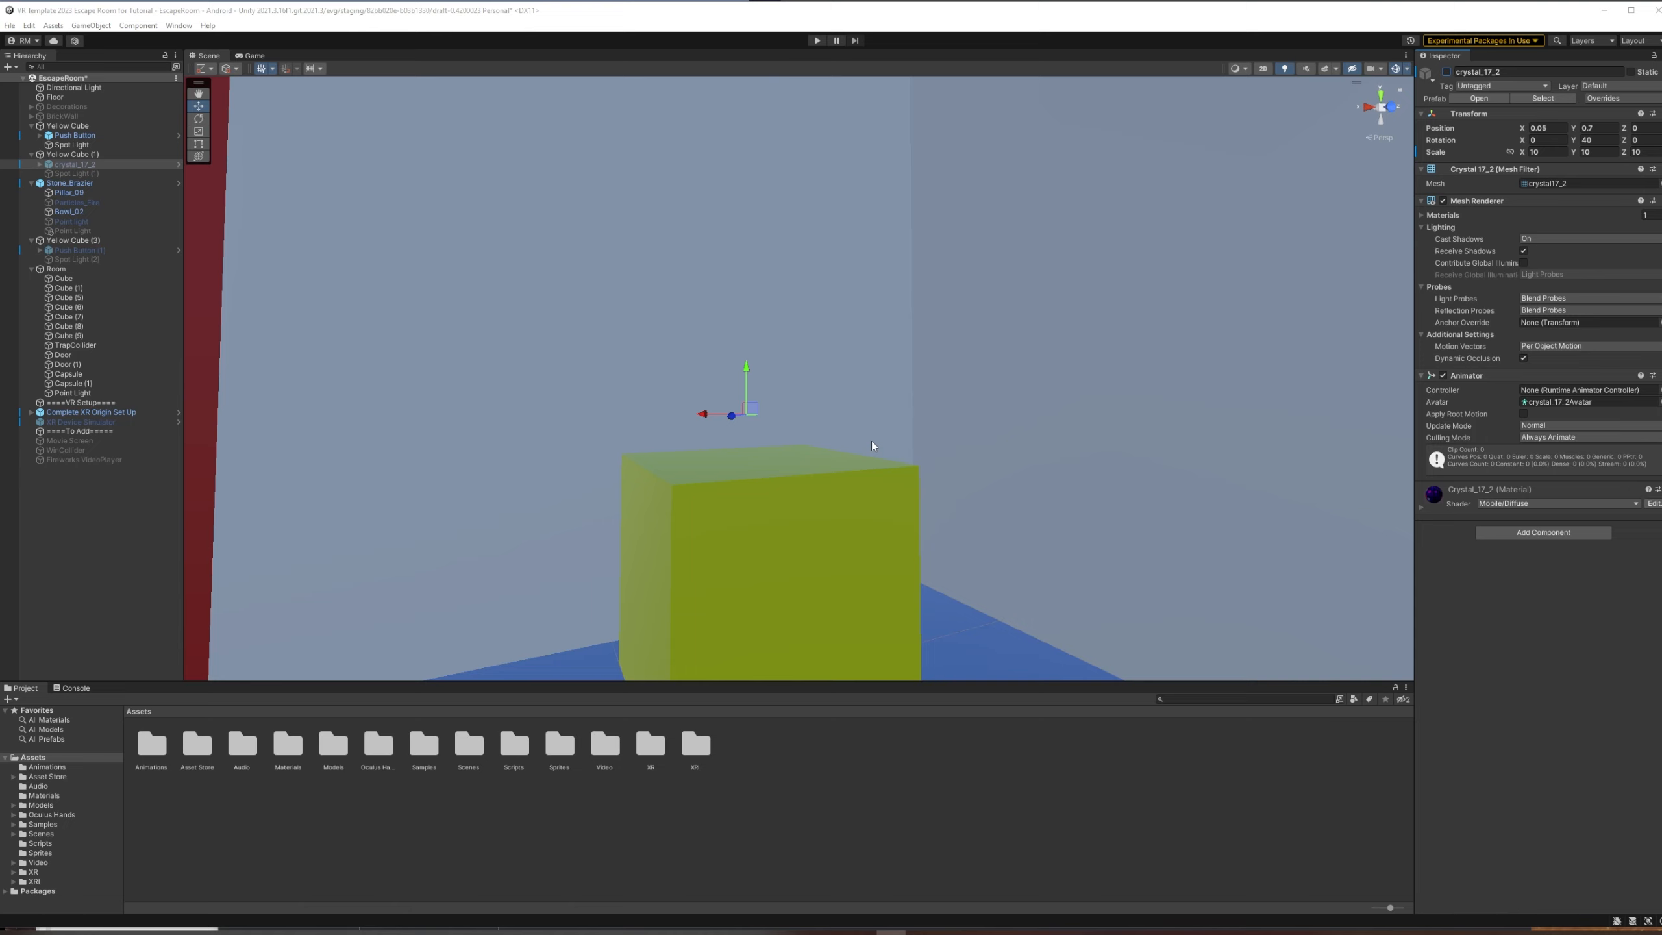
Add an XR Grab Interactable component to crystal_17_2 and enable Is Kinematic on its Rigidbody
click(1524, 533)
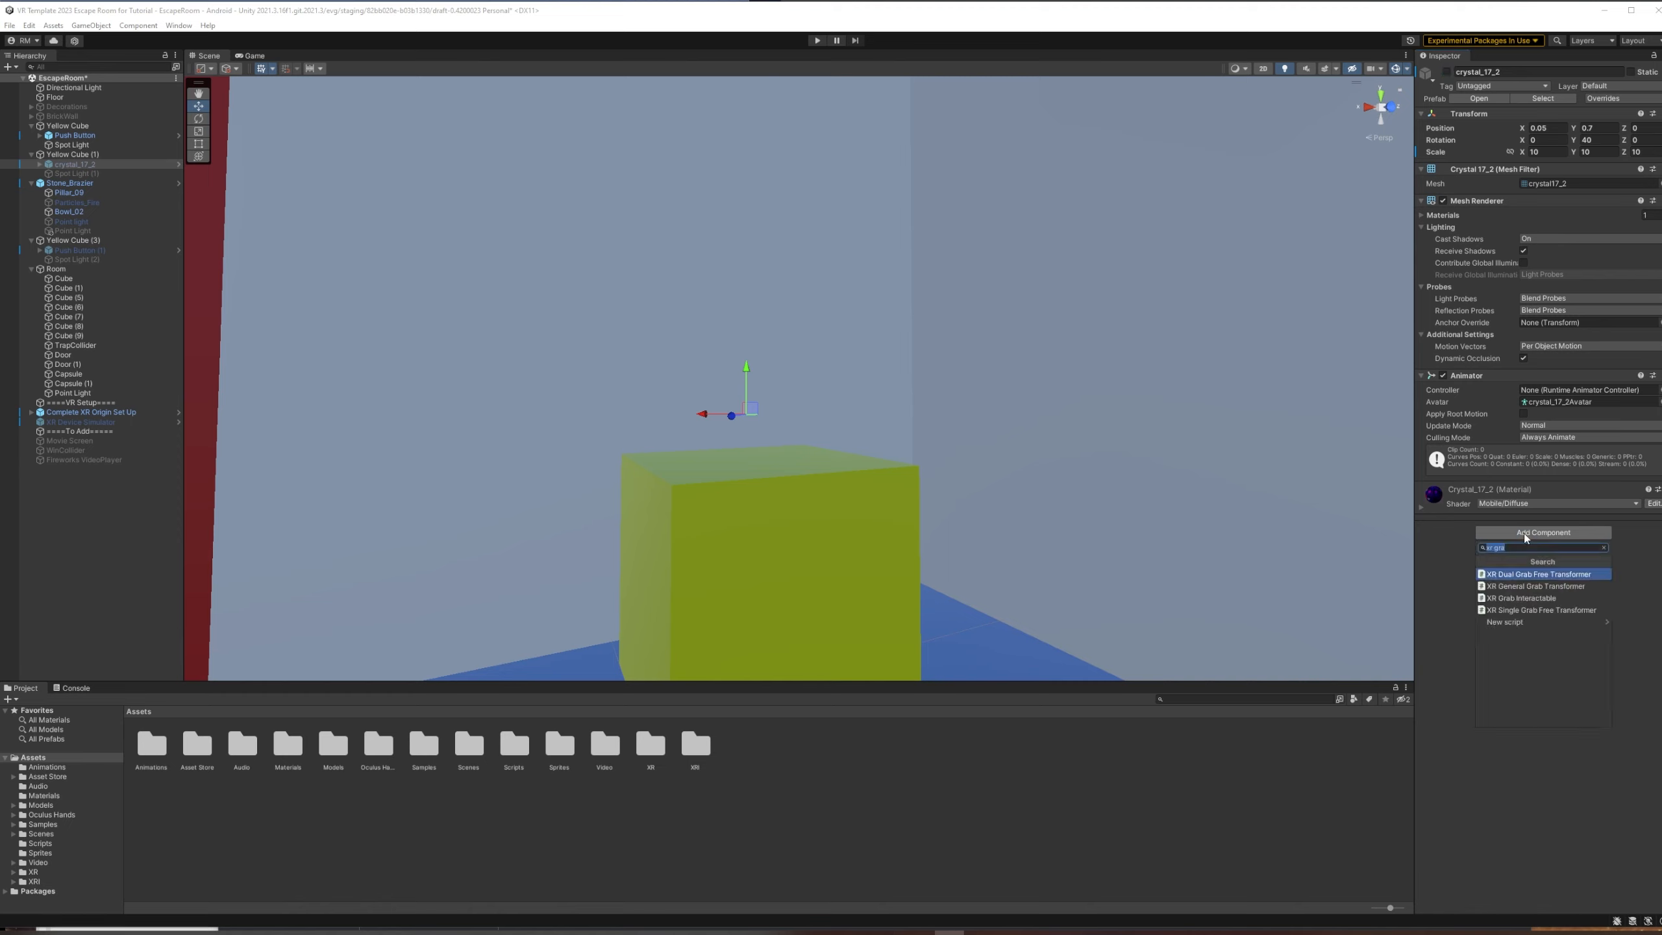
click(1519, 598)
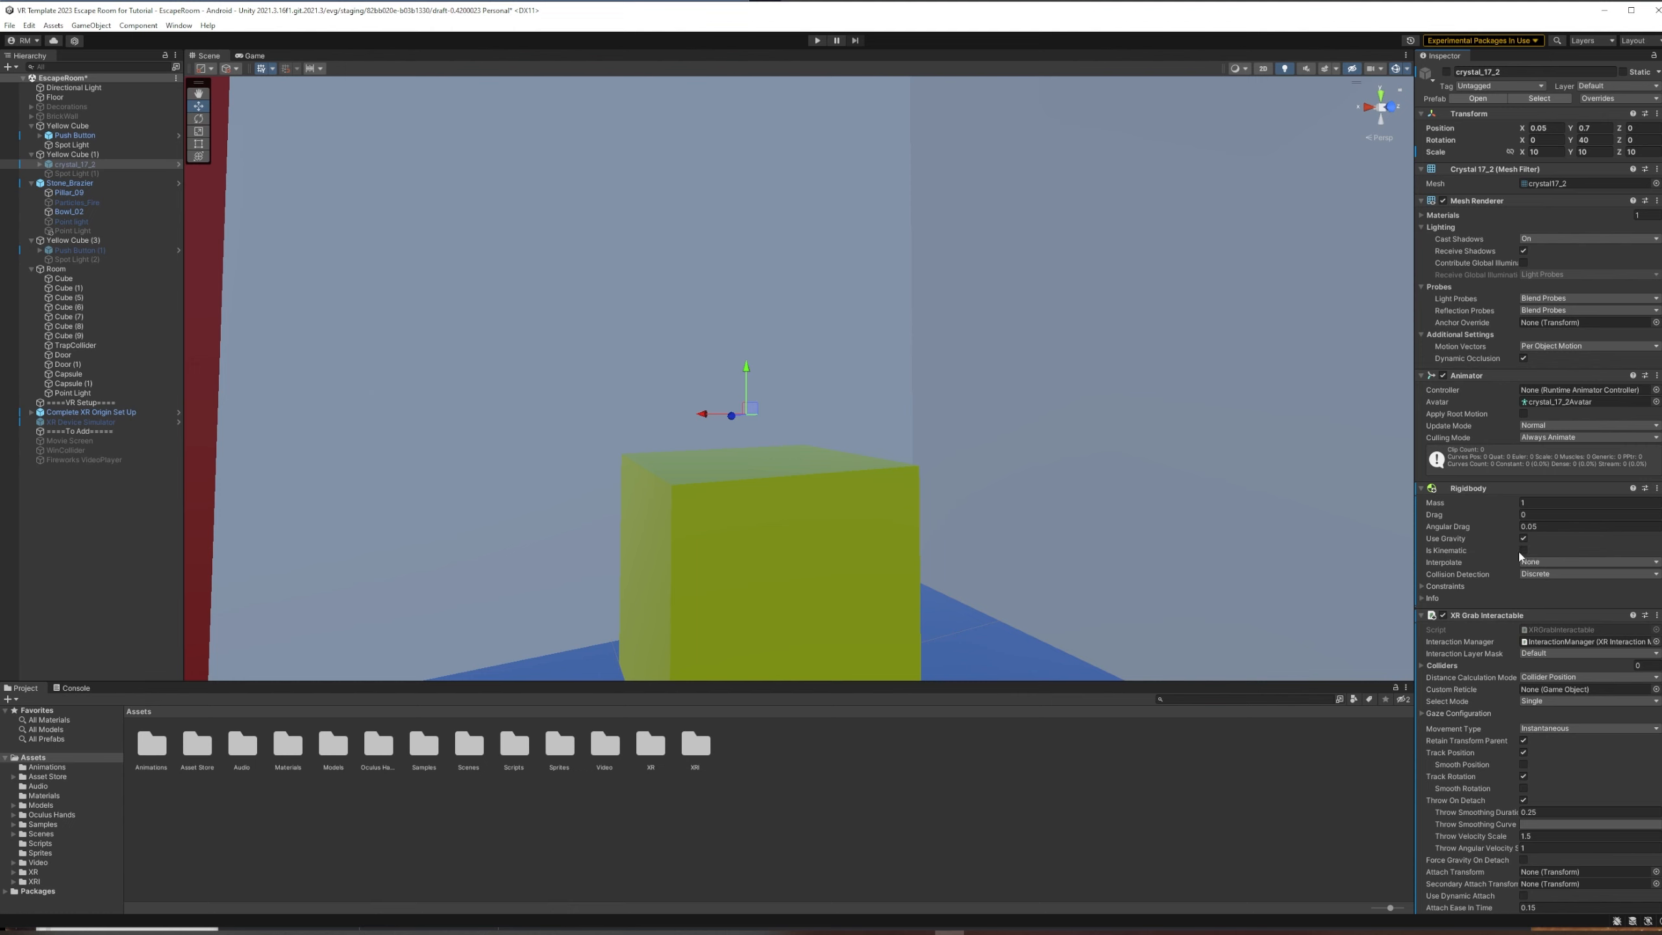
scroll(1538, 486, down, 5)
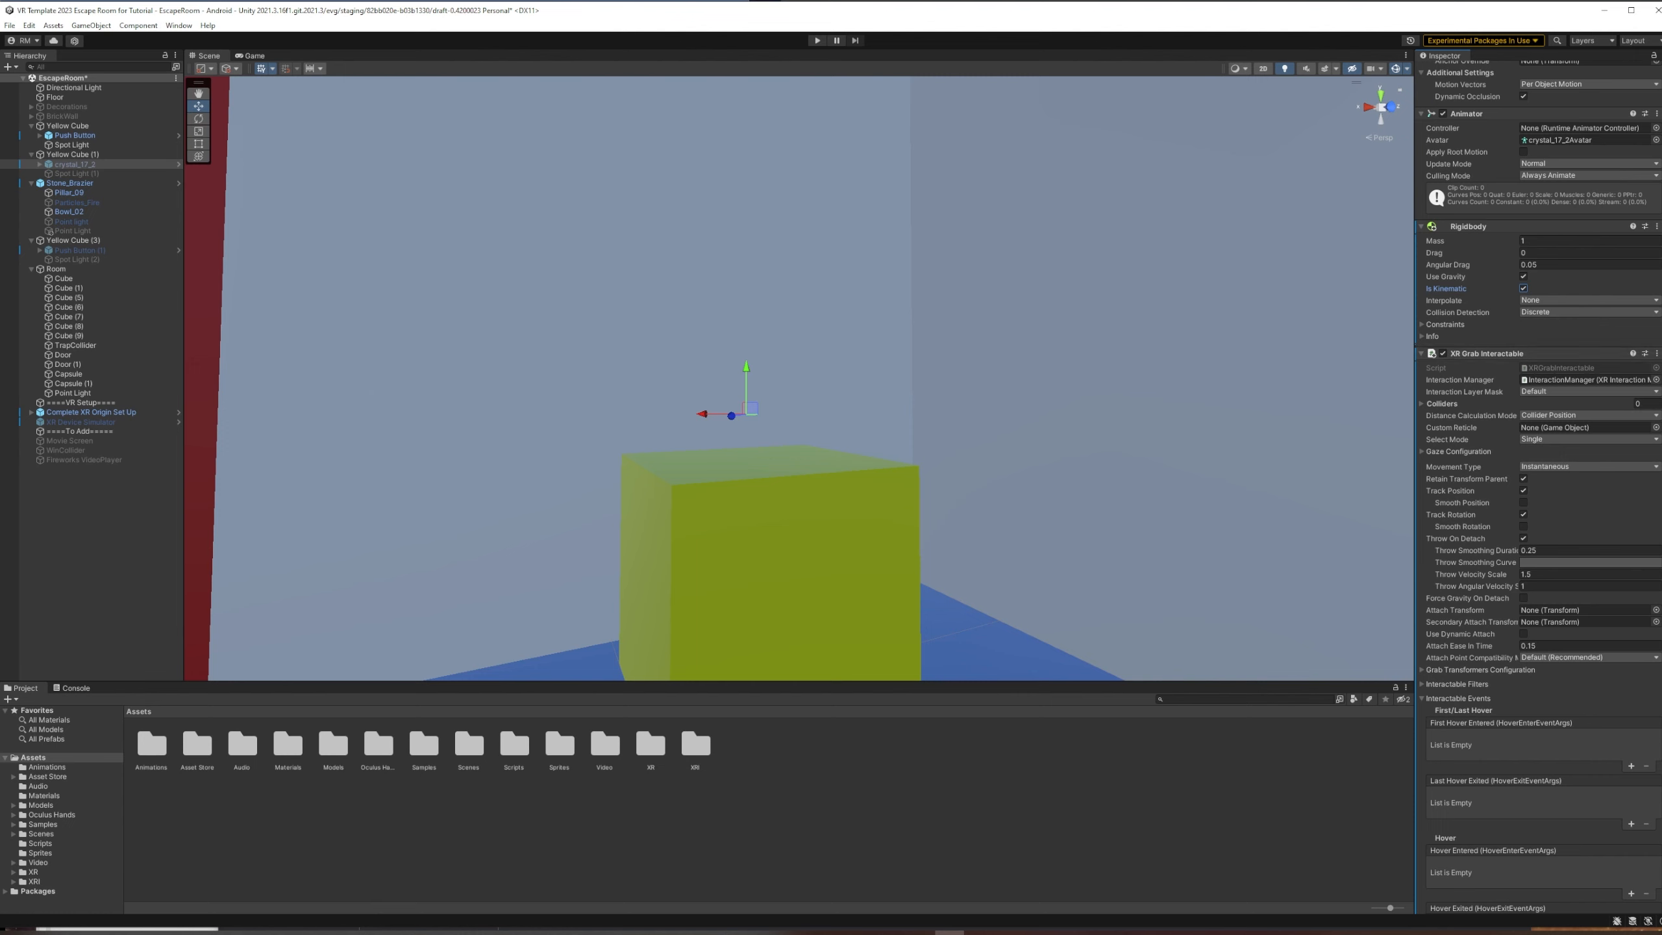
Review the XR Grab Interactable settings and interactable events of crystal_17_2
scroll(1537, 485, down, 3)
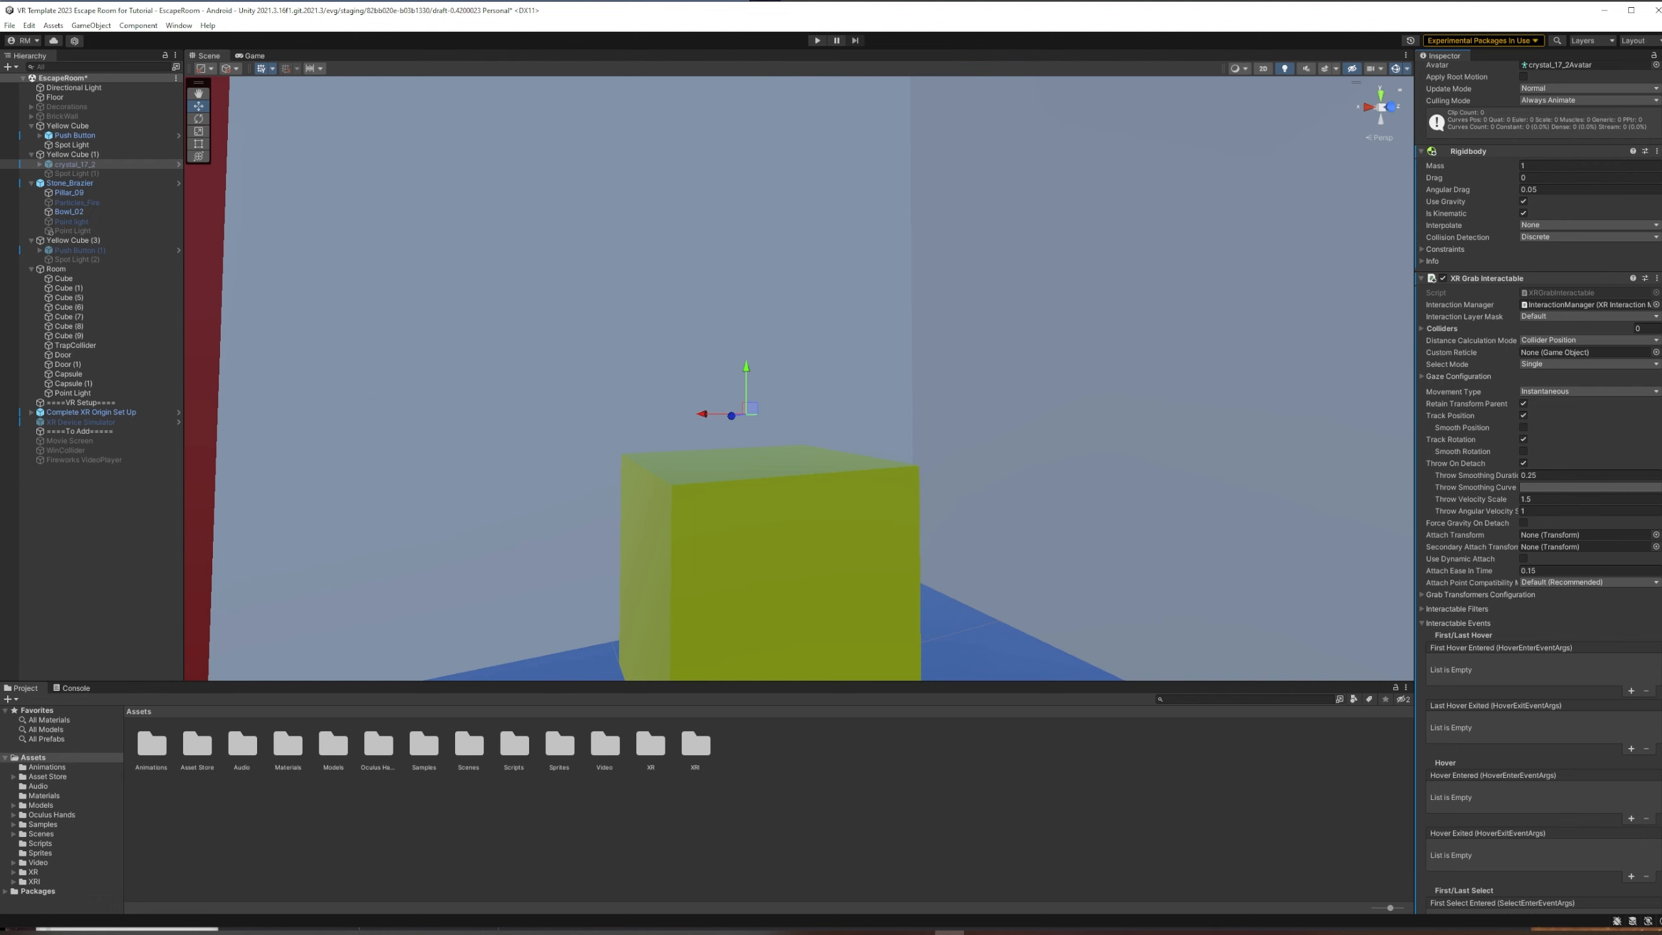
scroll(1660, 500, down, 8)
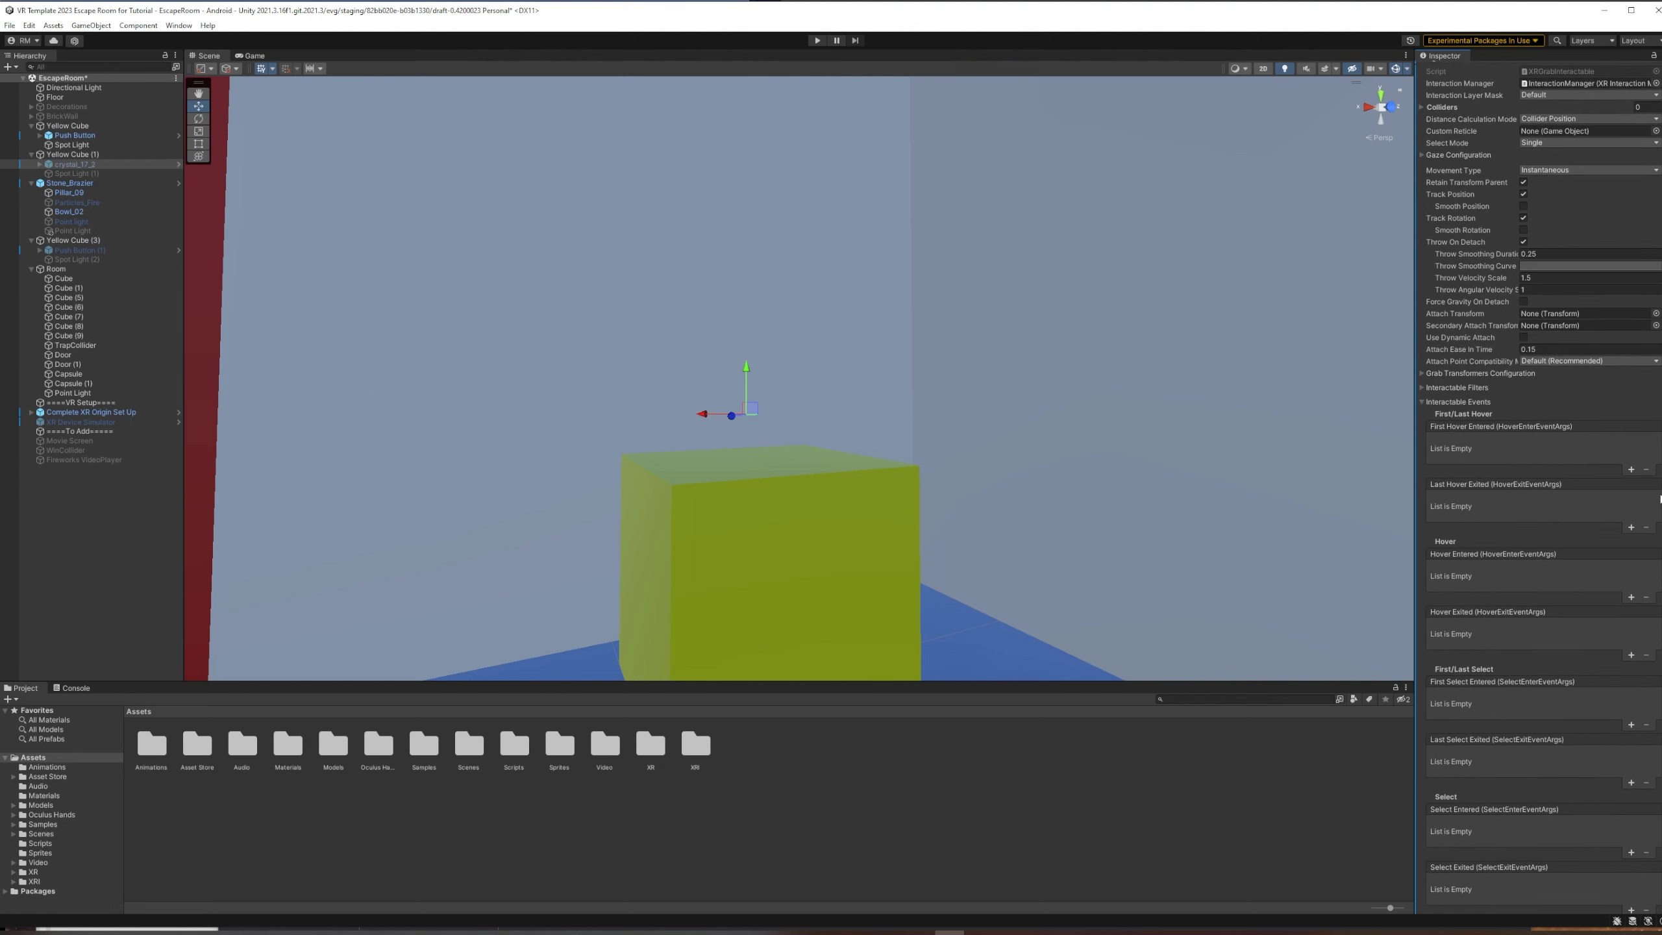
scroll(1660, 499, down, 7)
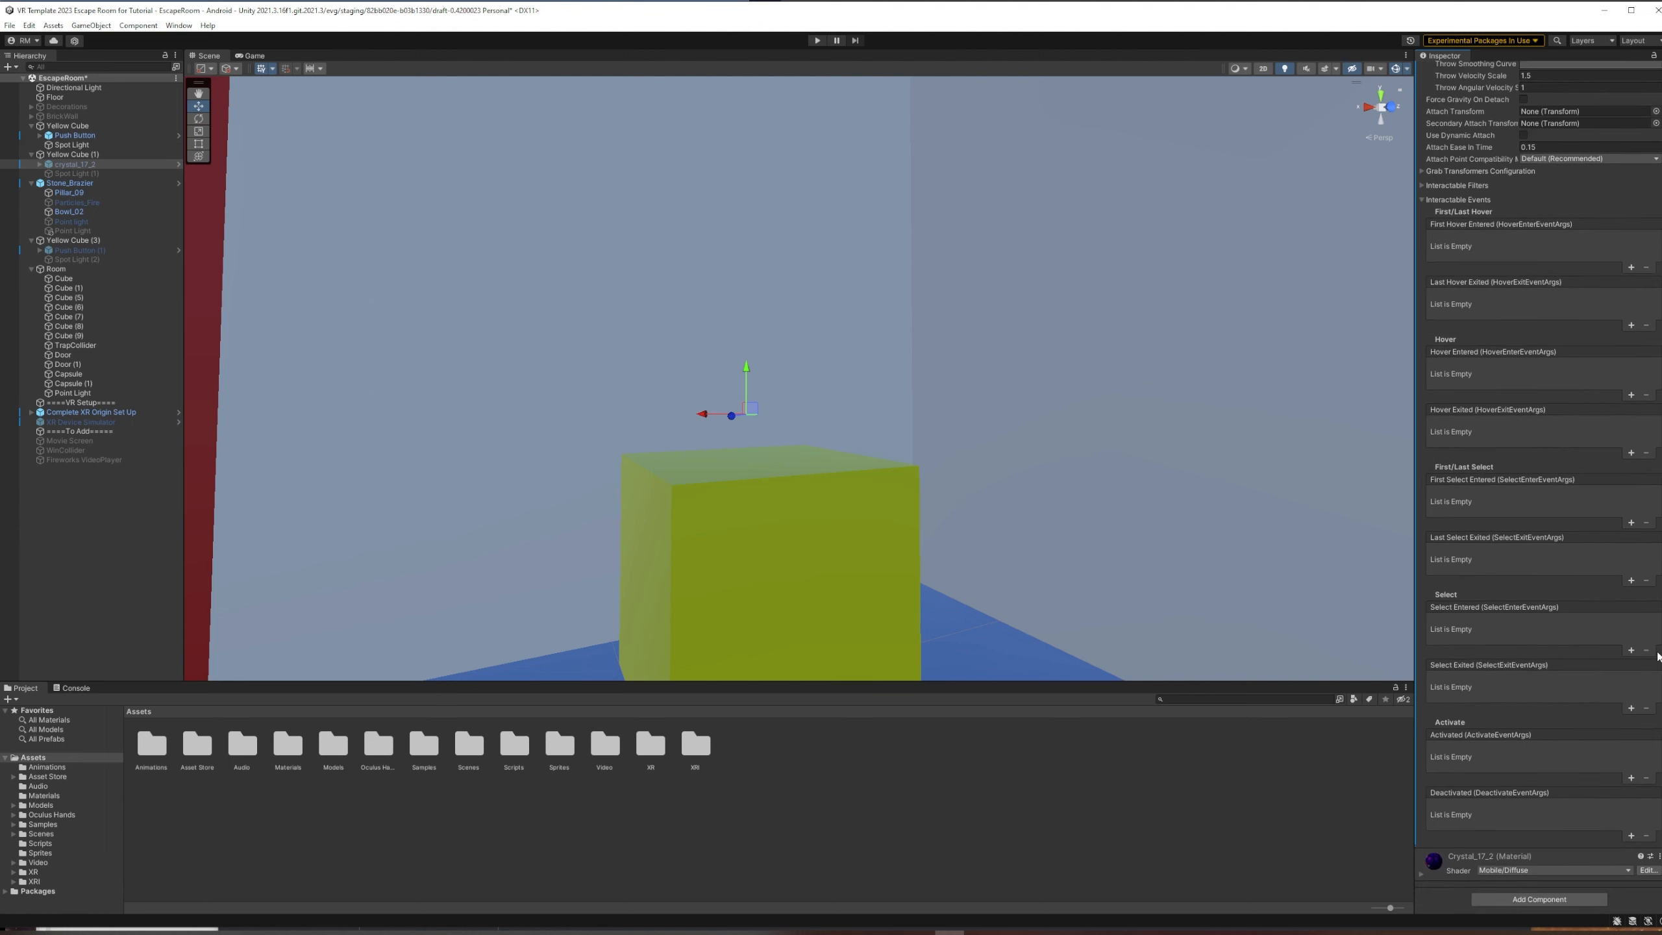
scroll(1656, 728, up, 14)
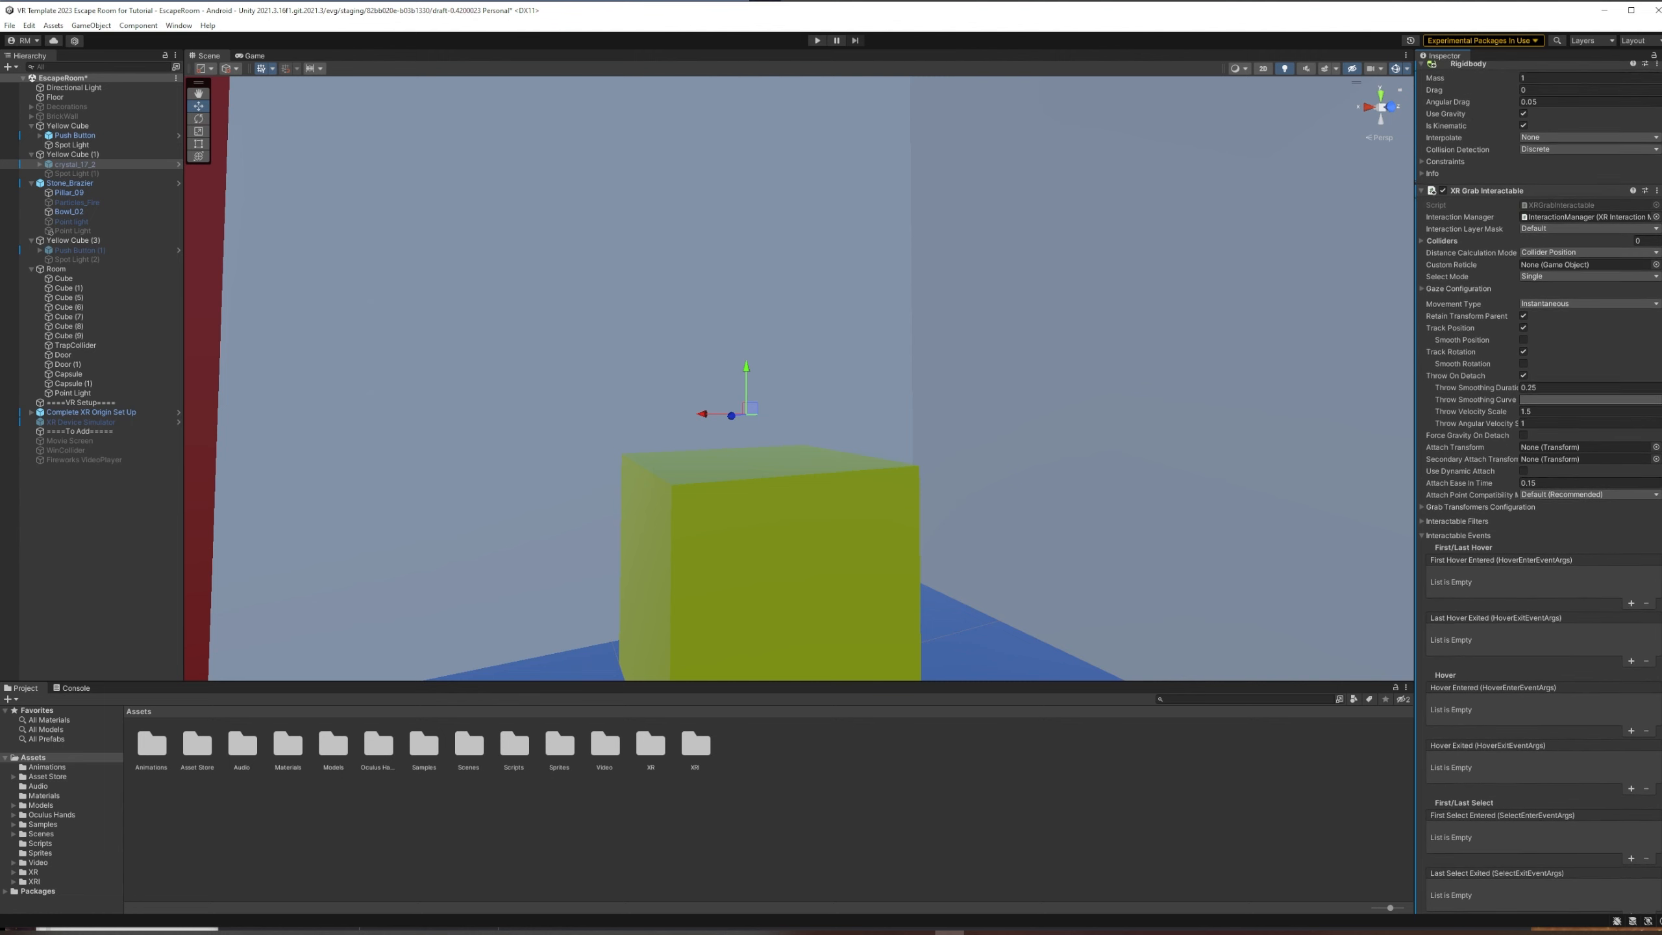
scroll(1540, 486, up, 5)
scroll(1538, 487, up, 8)
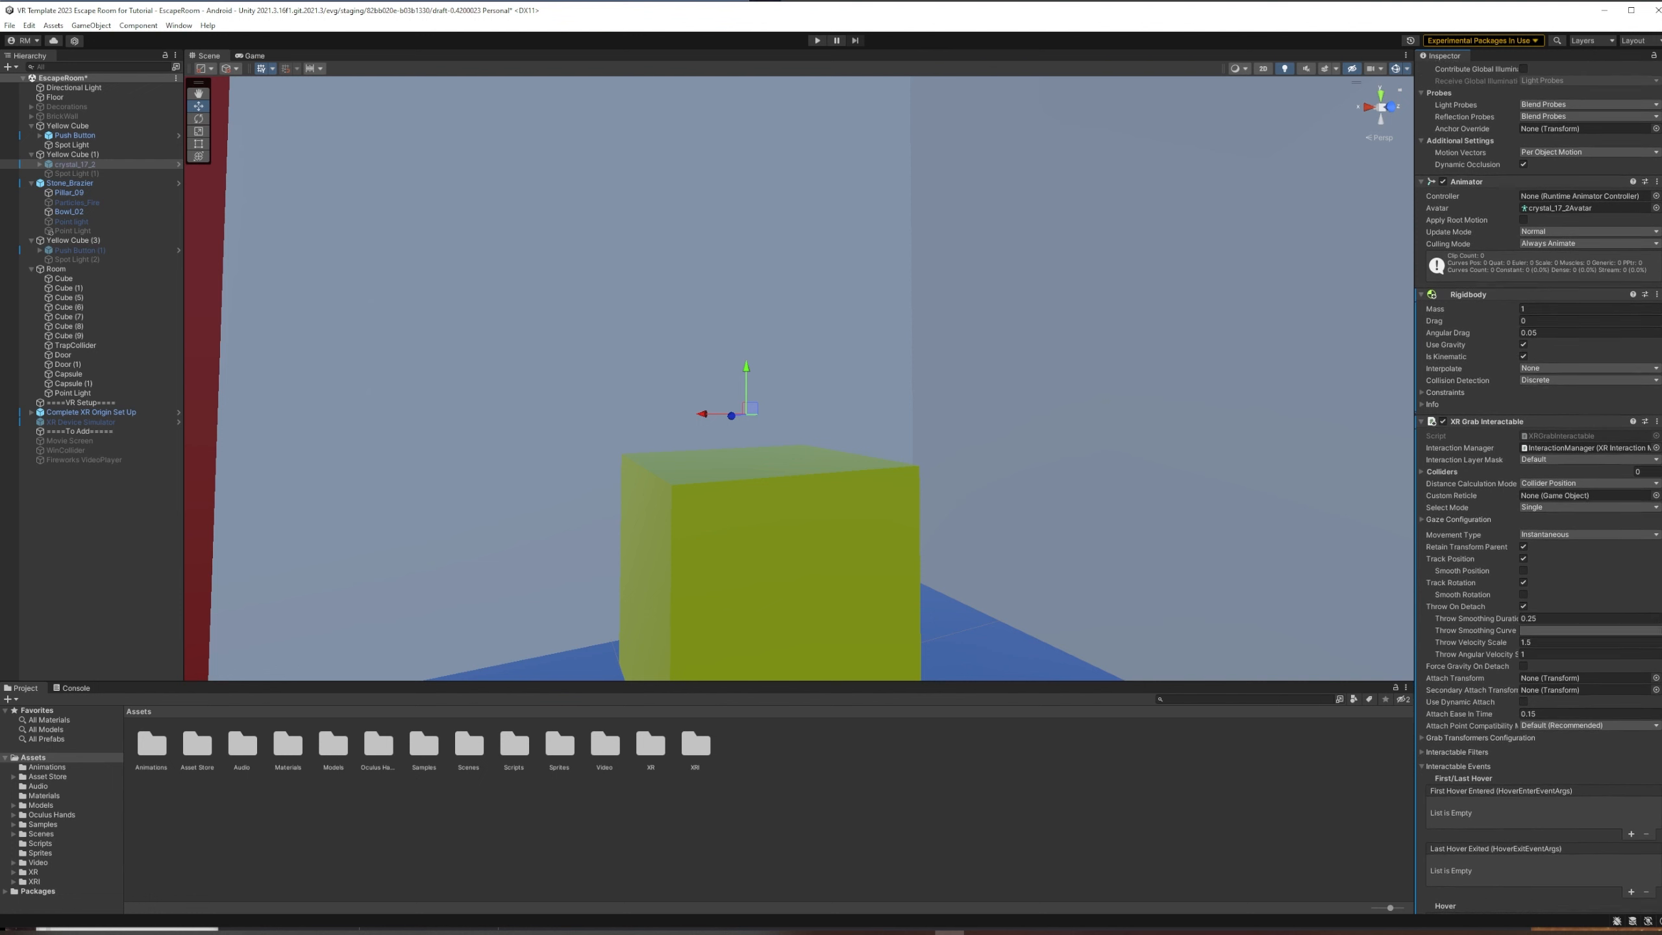
scroll(1538, 487, up, 1)
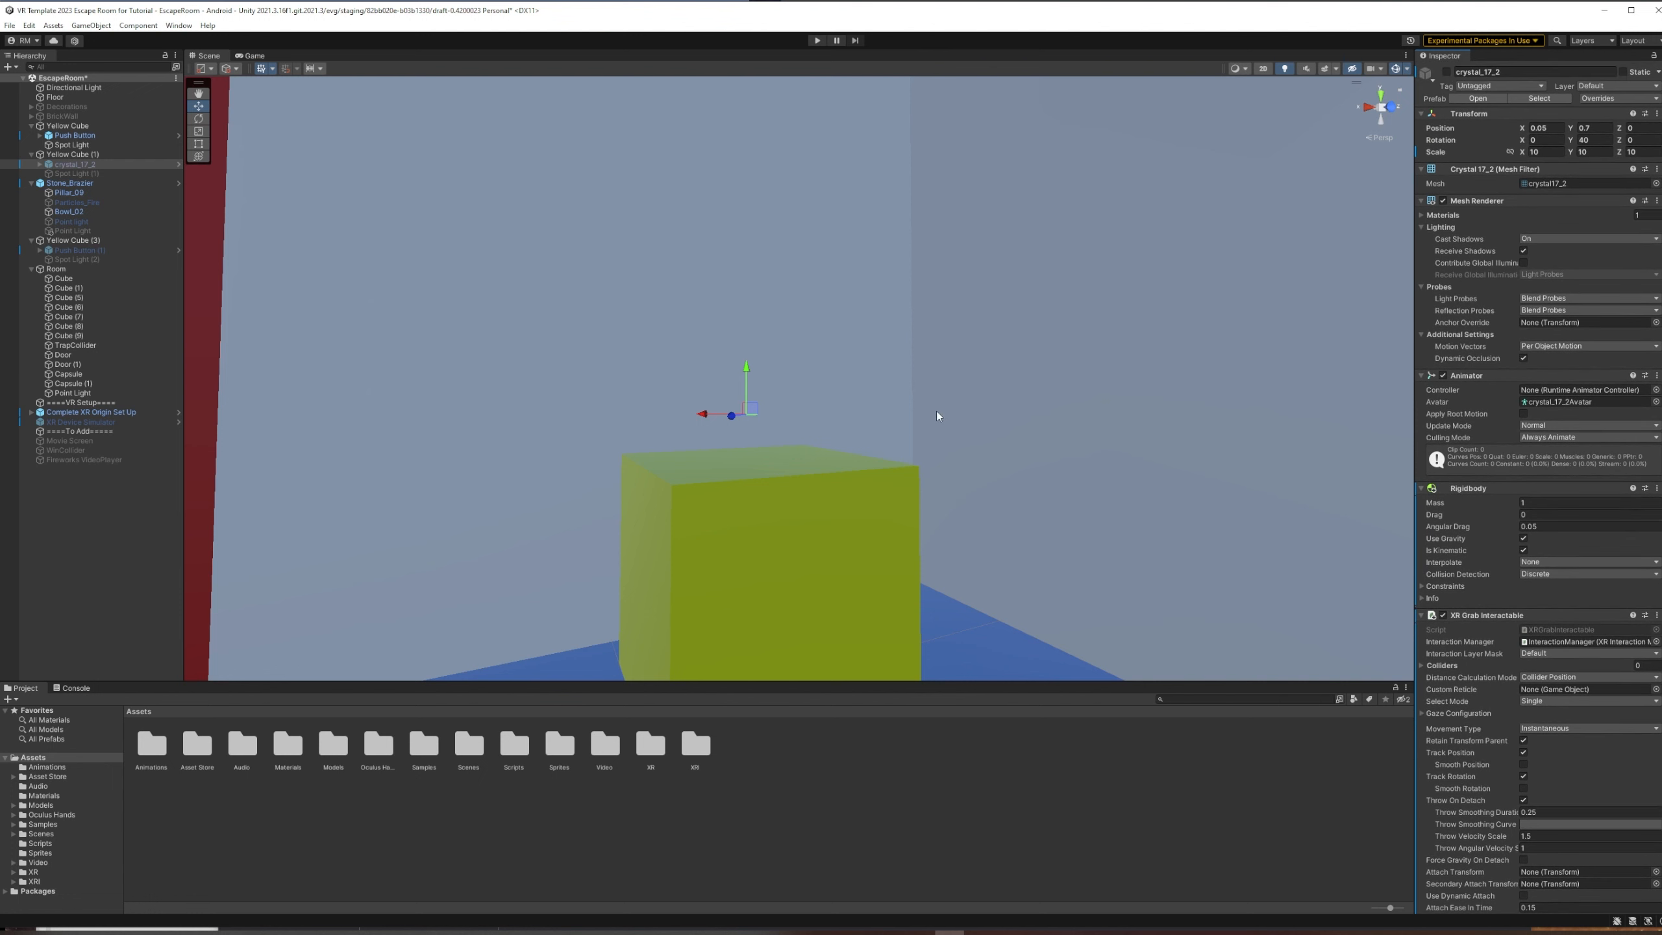
Examine the stone brazier and the nearby crystal pedestal inside the room
right_drag(1082, 354, 708, 367)
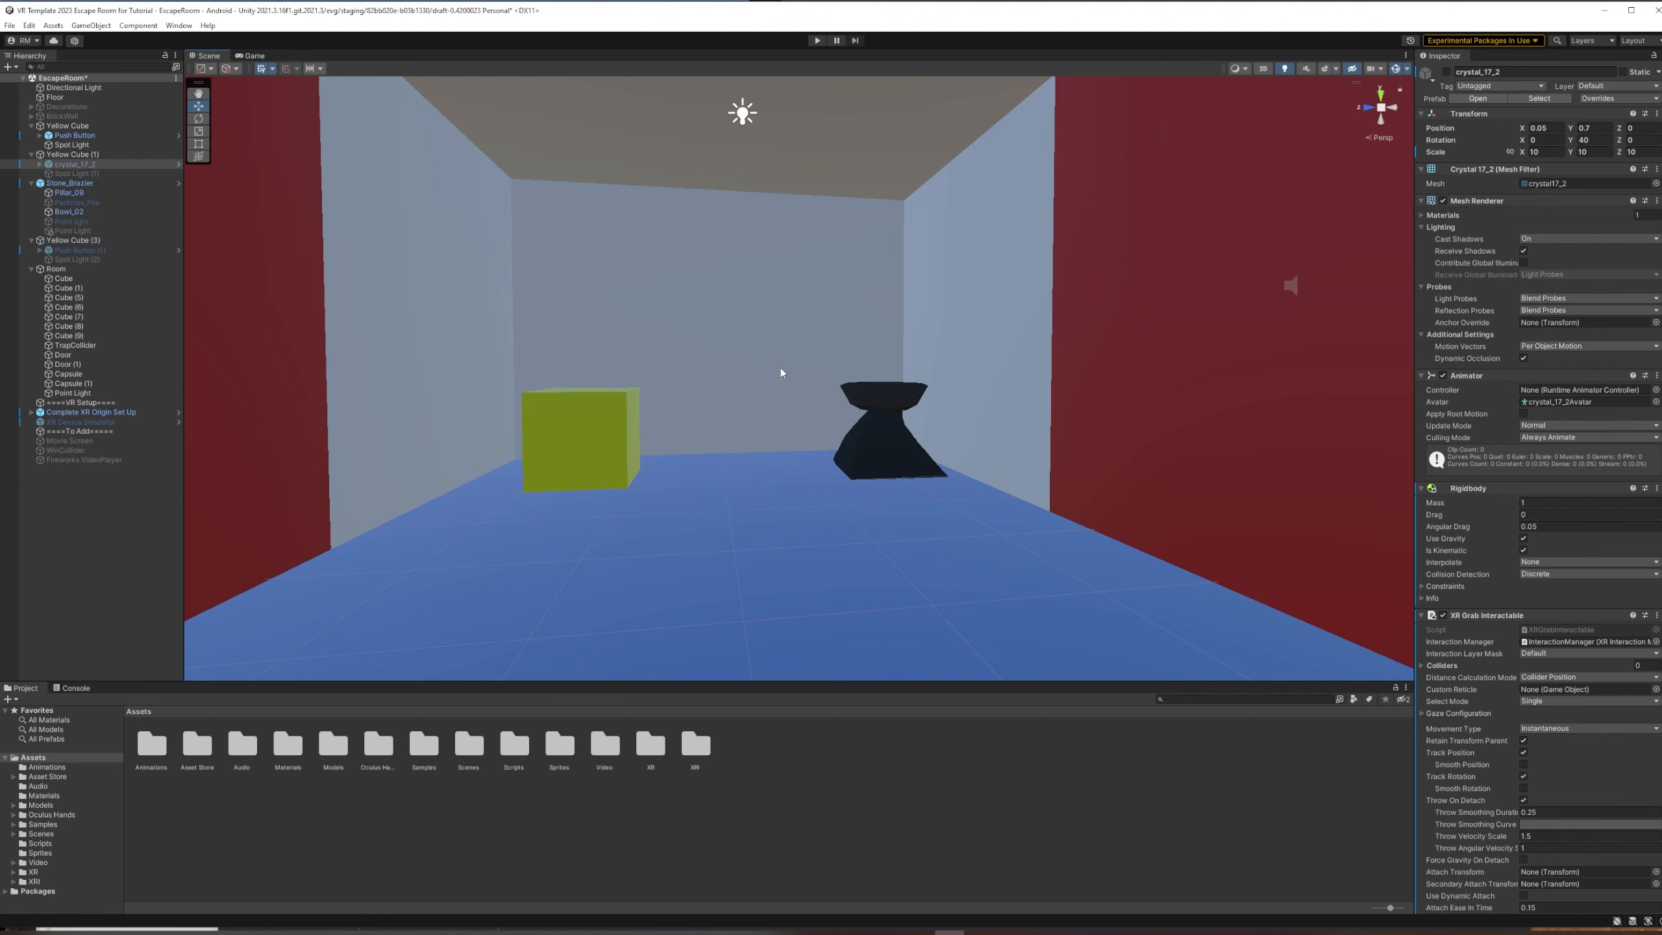
scroll(780, 367, up, 3)
right_drag(560, 331, 659, 315)
middle_drag(660, 315, 692, 339)
right_drag(693, 342, 757, 419)
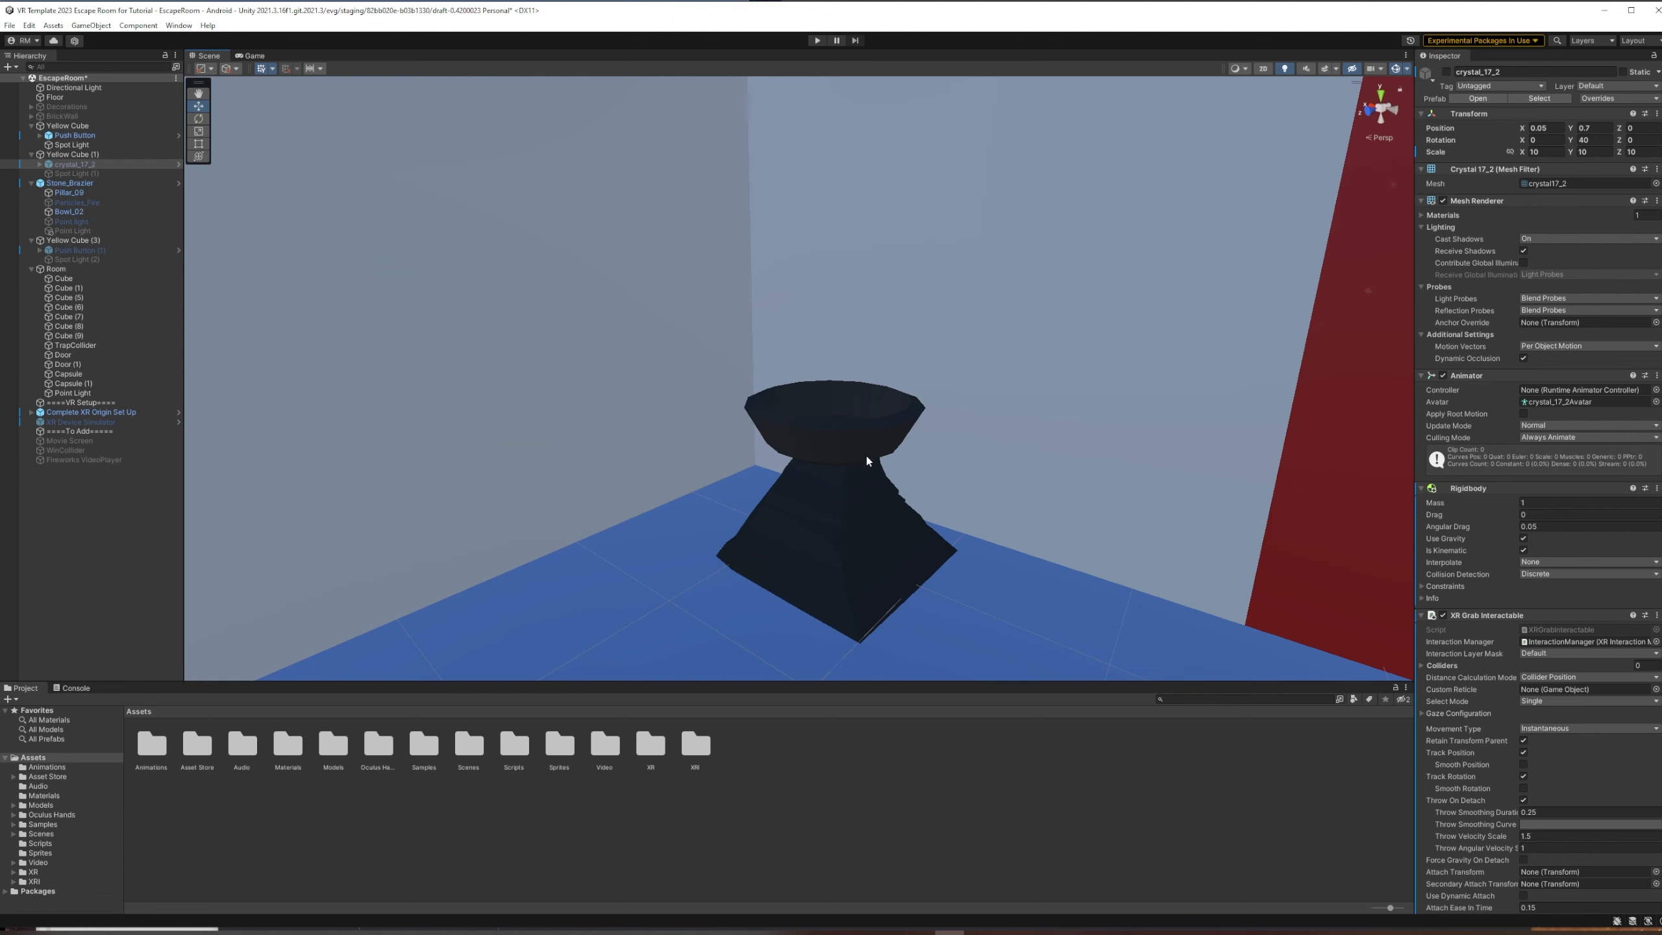
right_drag(751, 496, 613, 333)
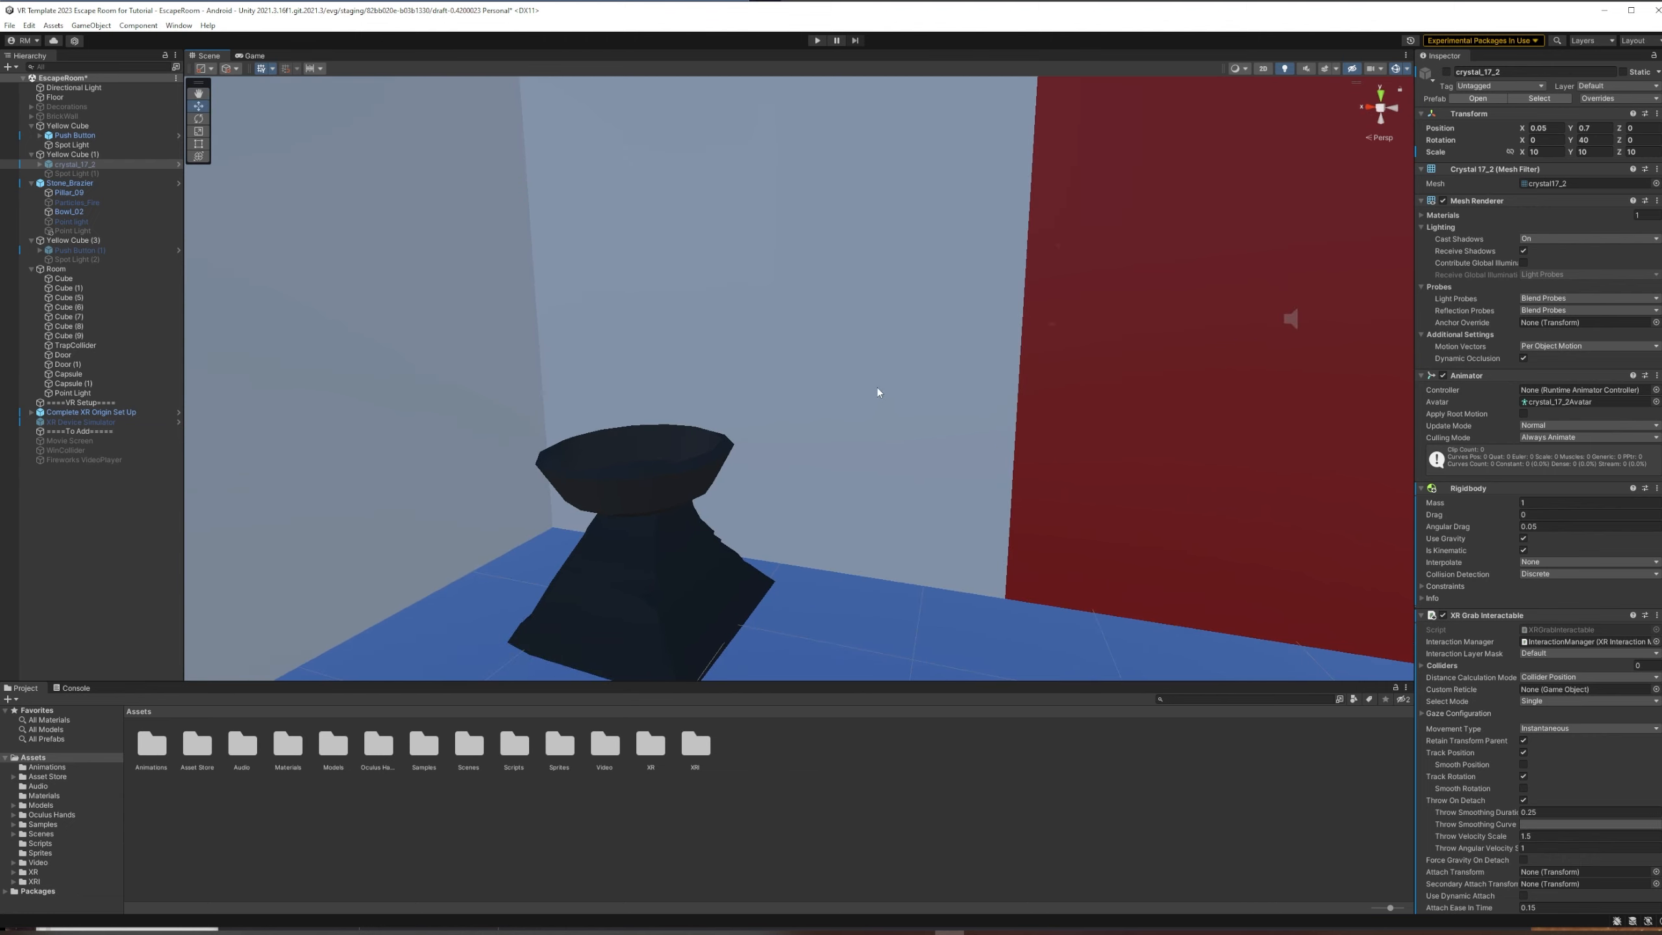
right_drag(877, 386, 558, 419)
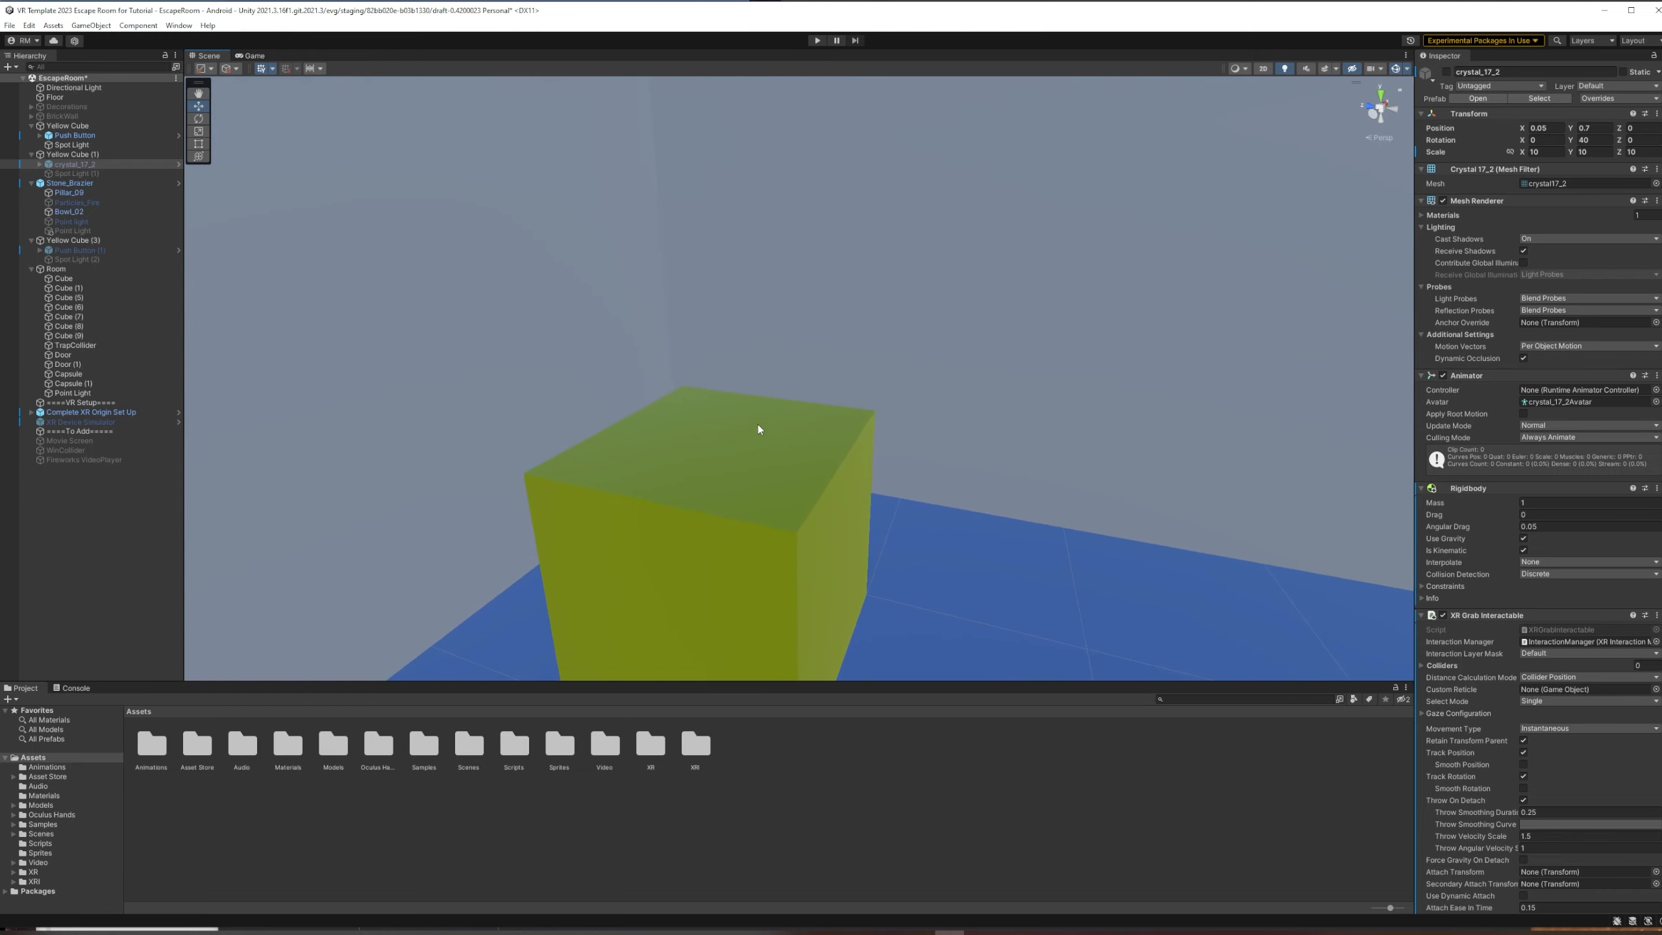
right_drag(786, 365, 1074, 287)
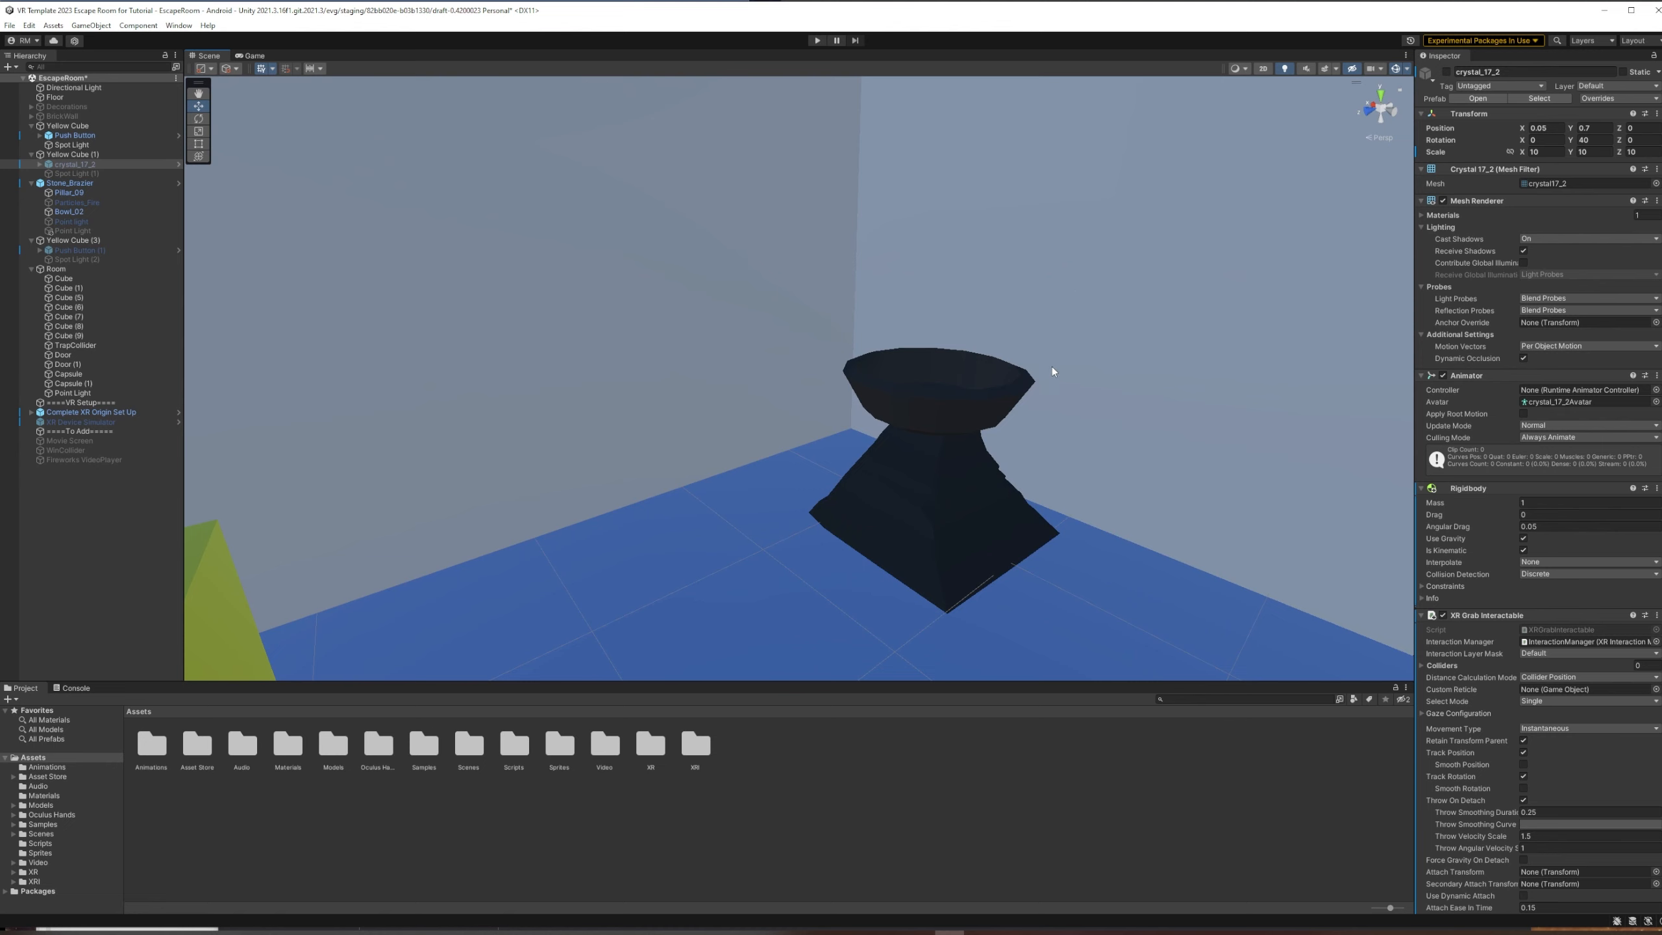
right_drag(884, 277, 774, 247)
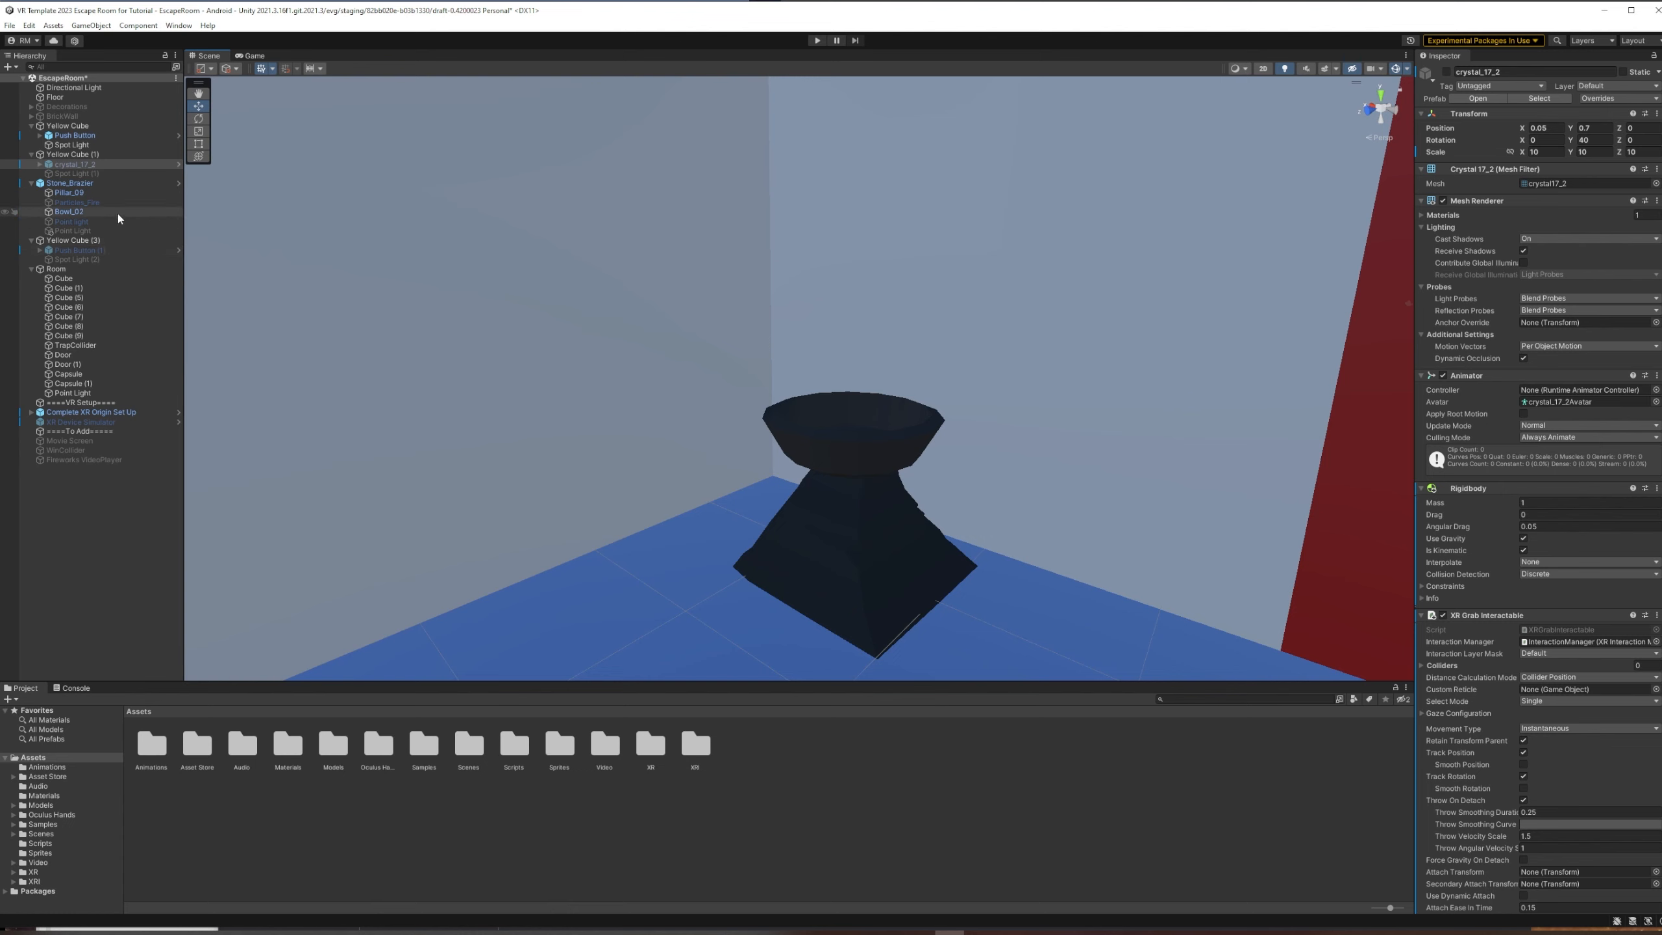
Add a cube as a child of Stone_Brazier and name it Socket
click(71, 182)
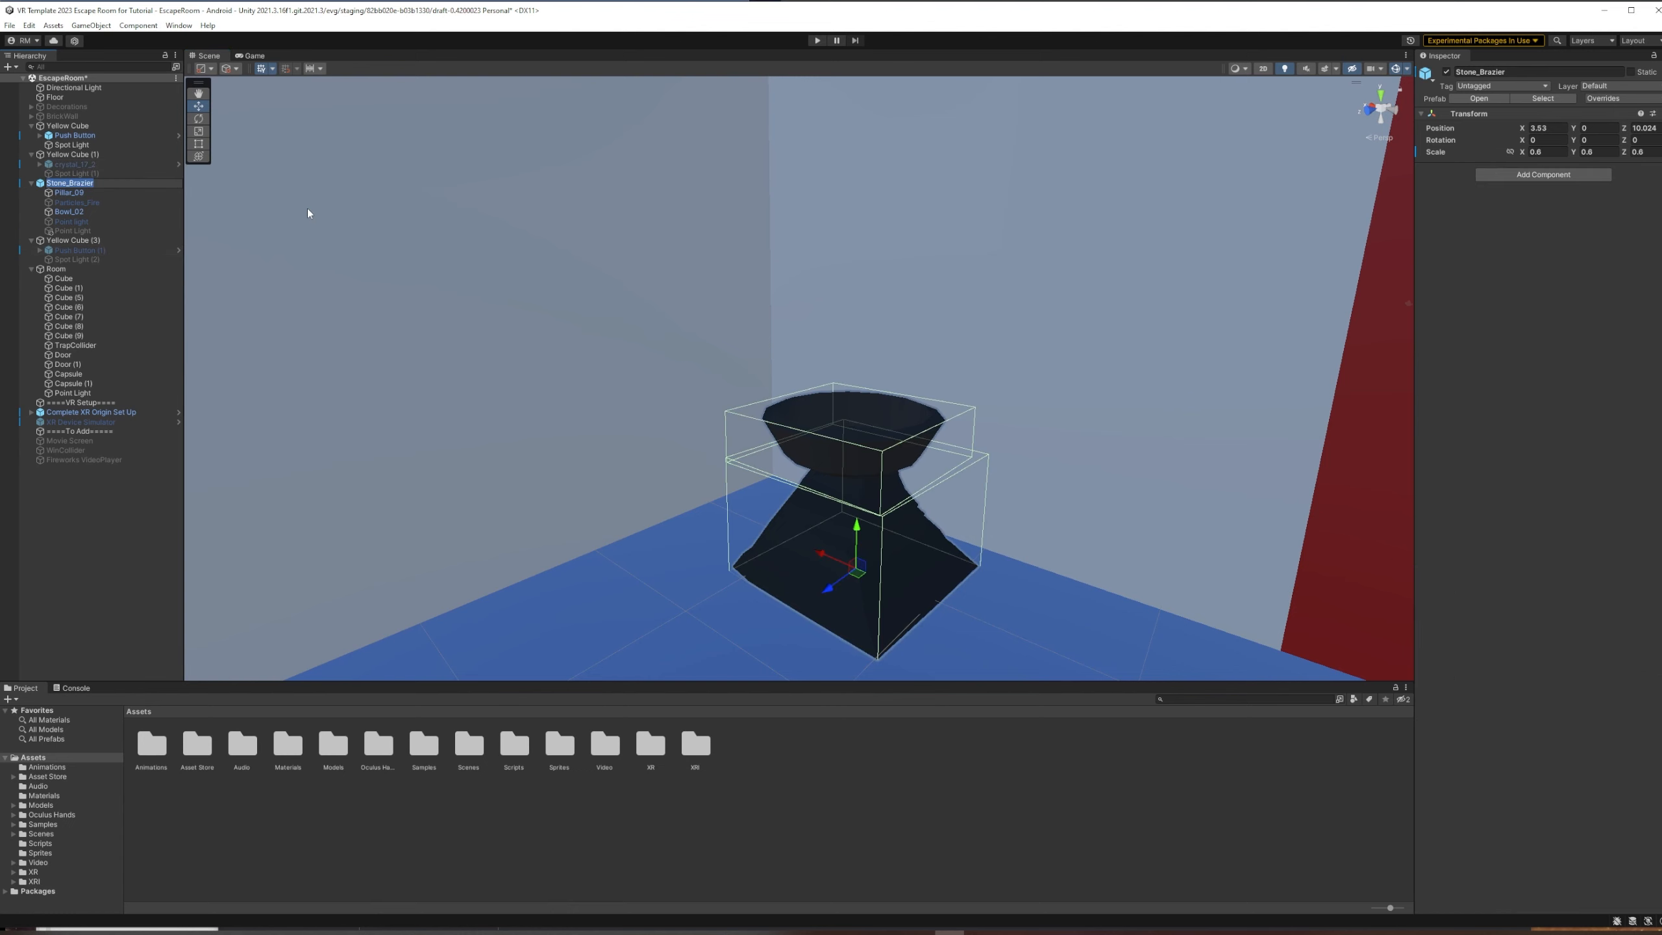
click(50, 184)
right_click(54, 186)
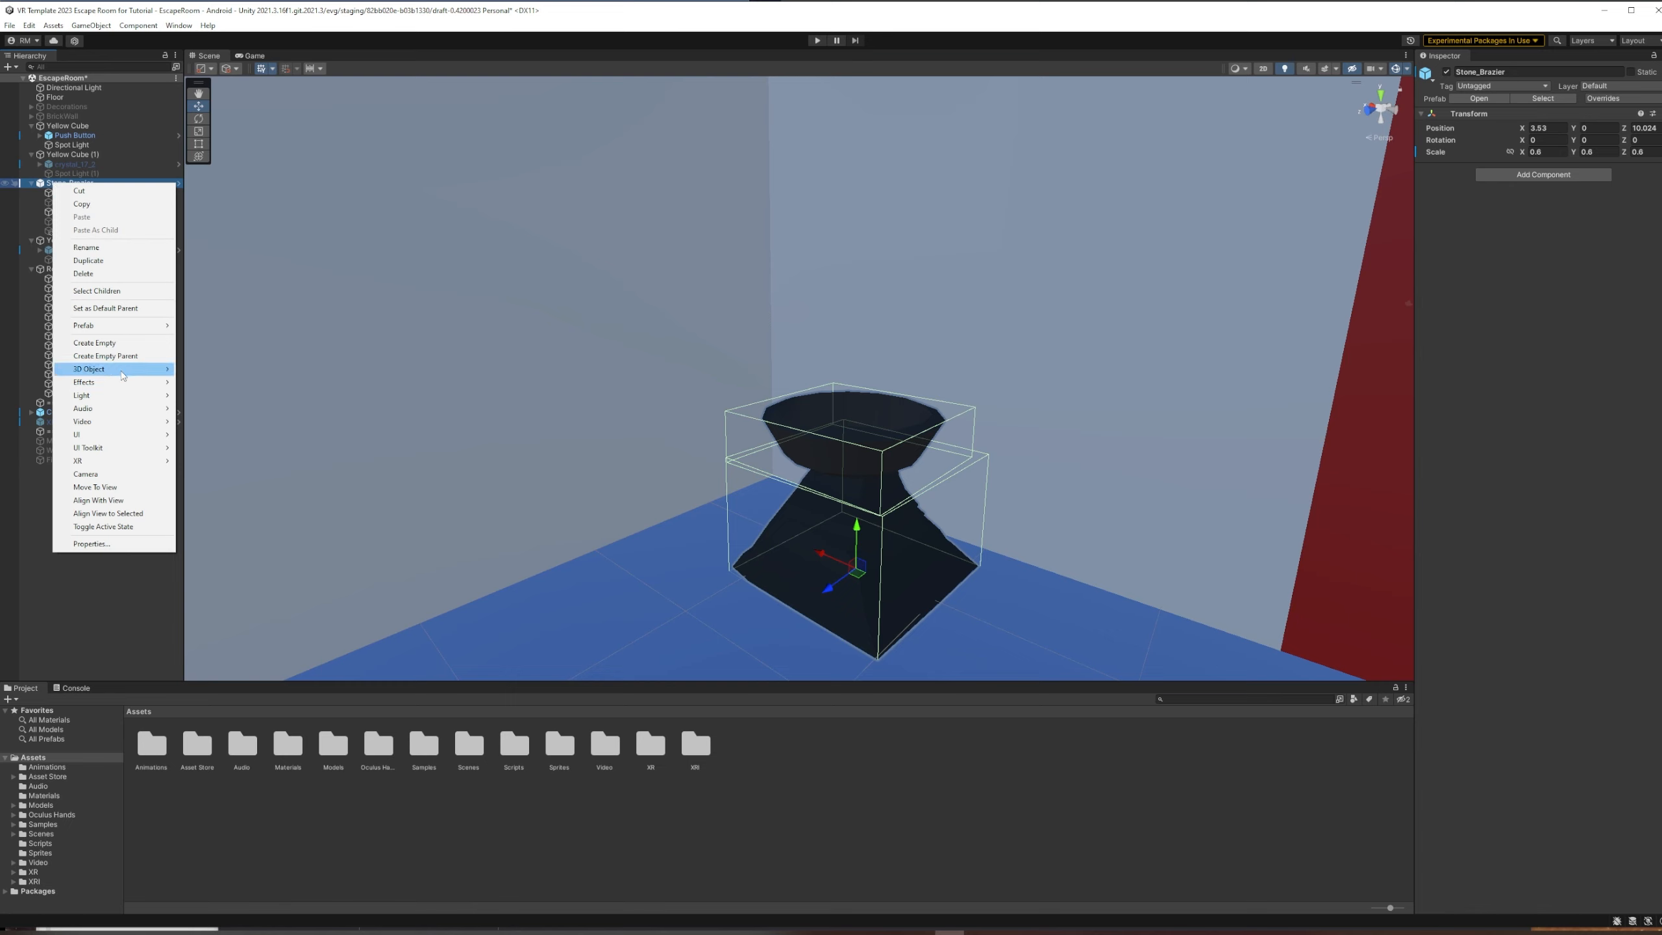
mouse_move(124, 370)
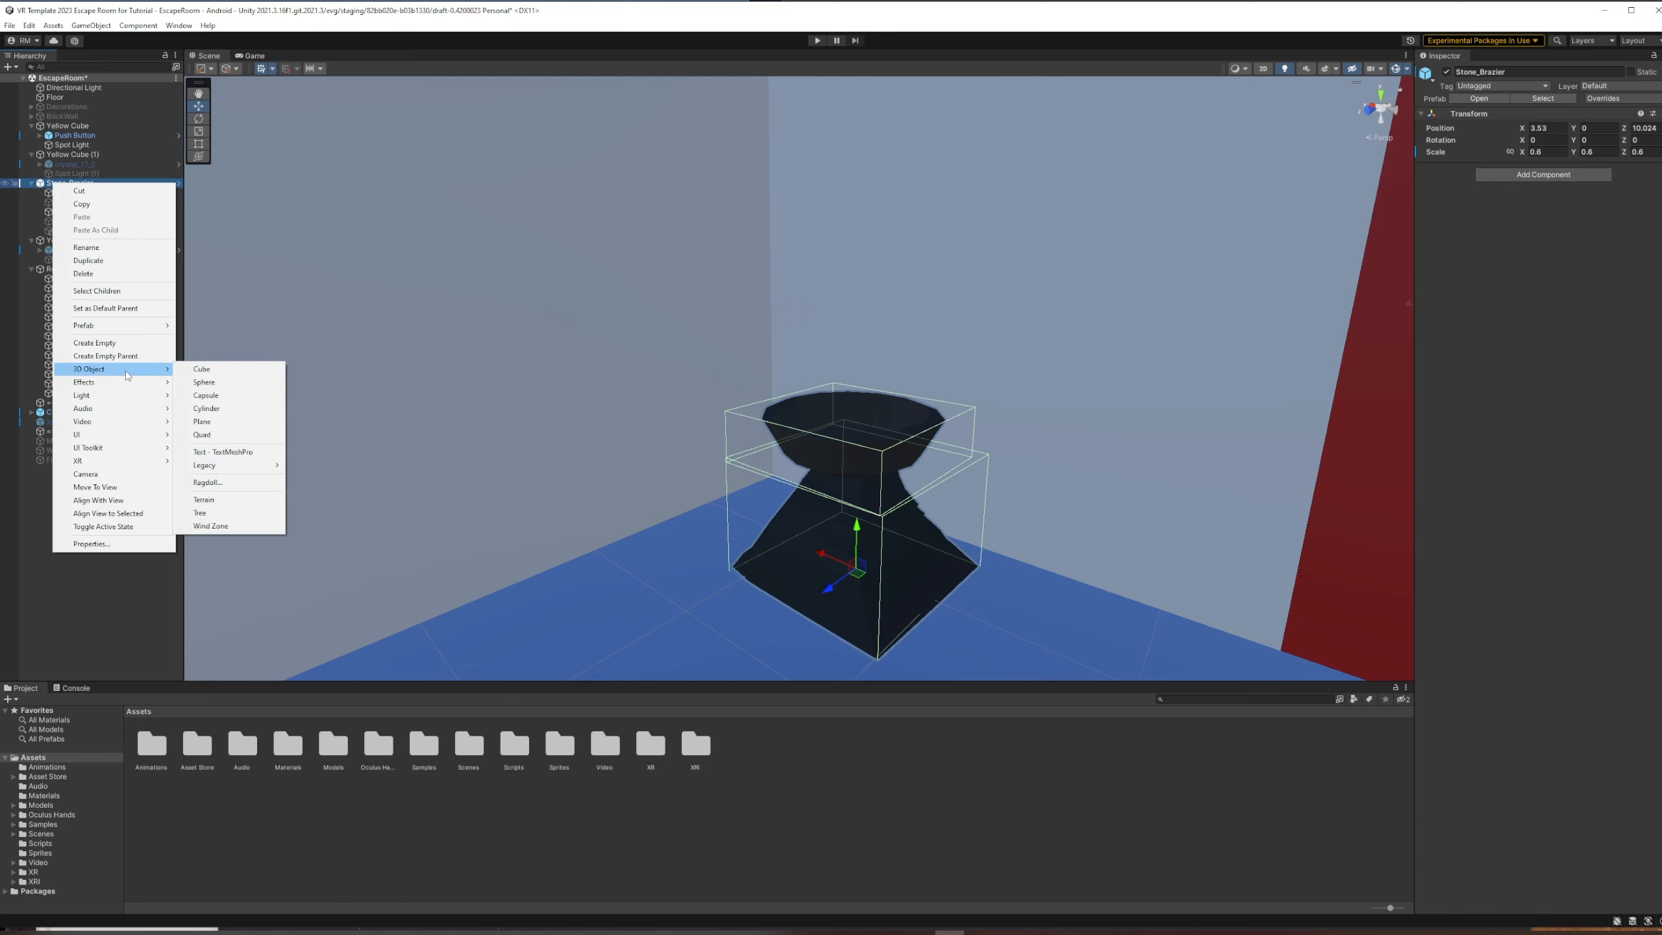
click(193, 371)
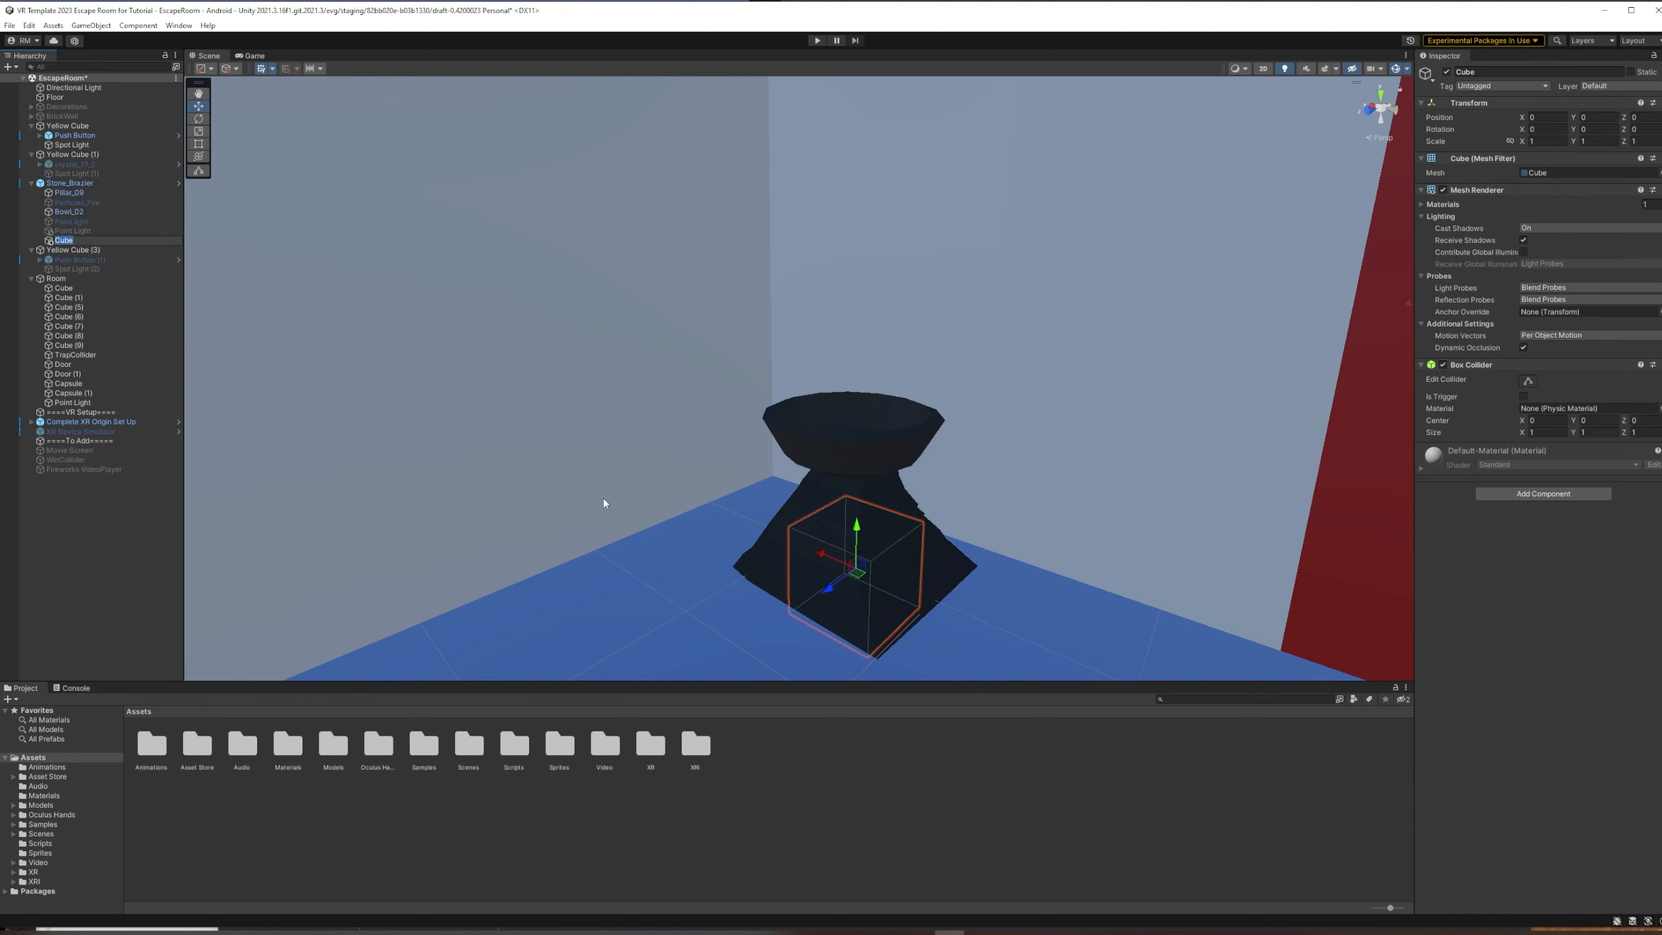
text(Socket)
key(Return)
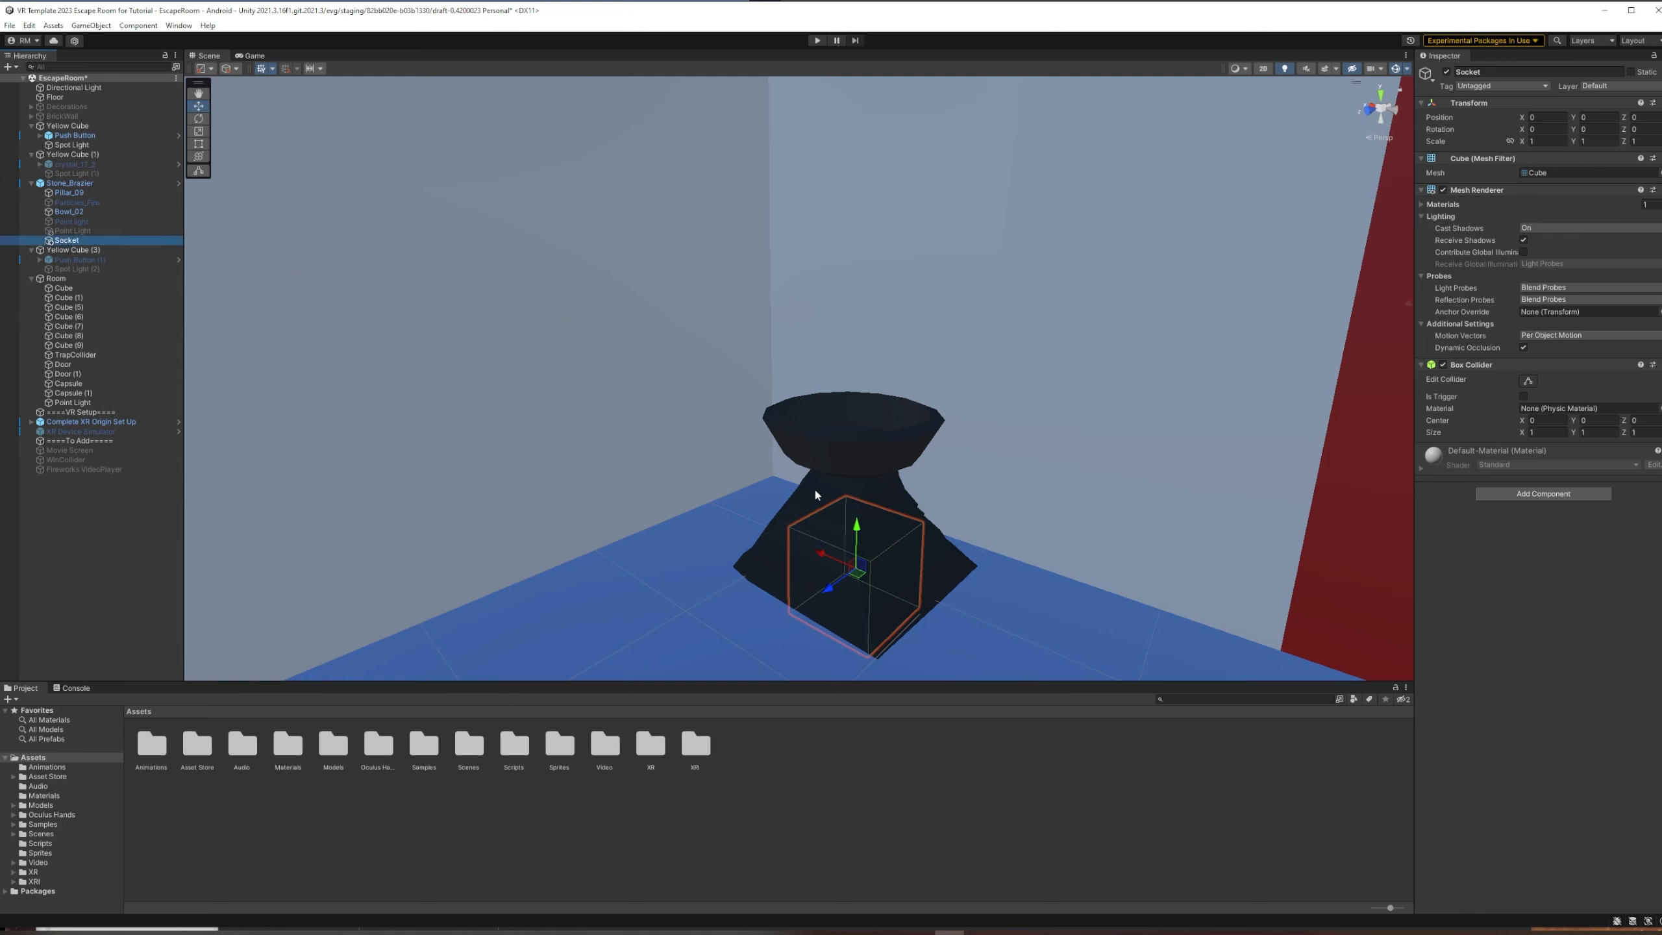
Raise the Socket cube to rest above the brazier's bowl, at a Y position of about 2.4
drag(855, 530, 828, 296)
right_drag(828, 419, 837, 379)
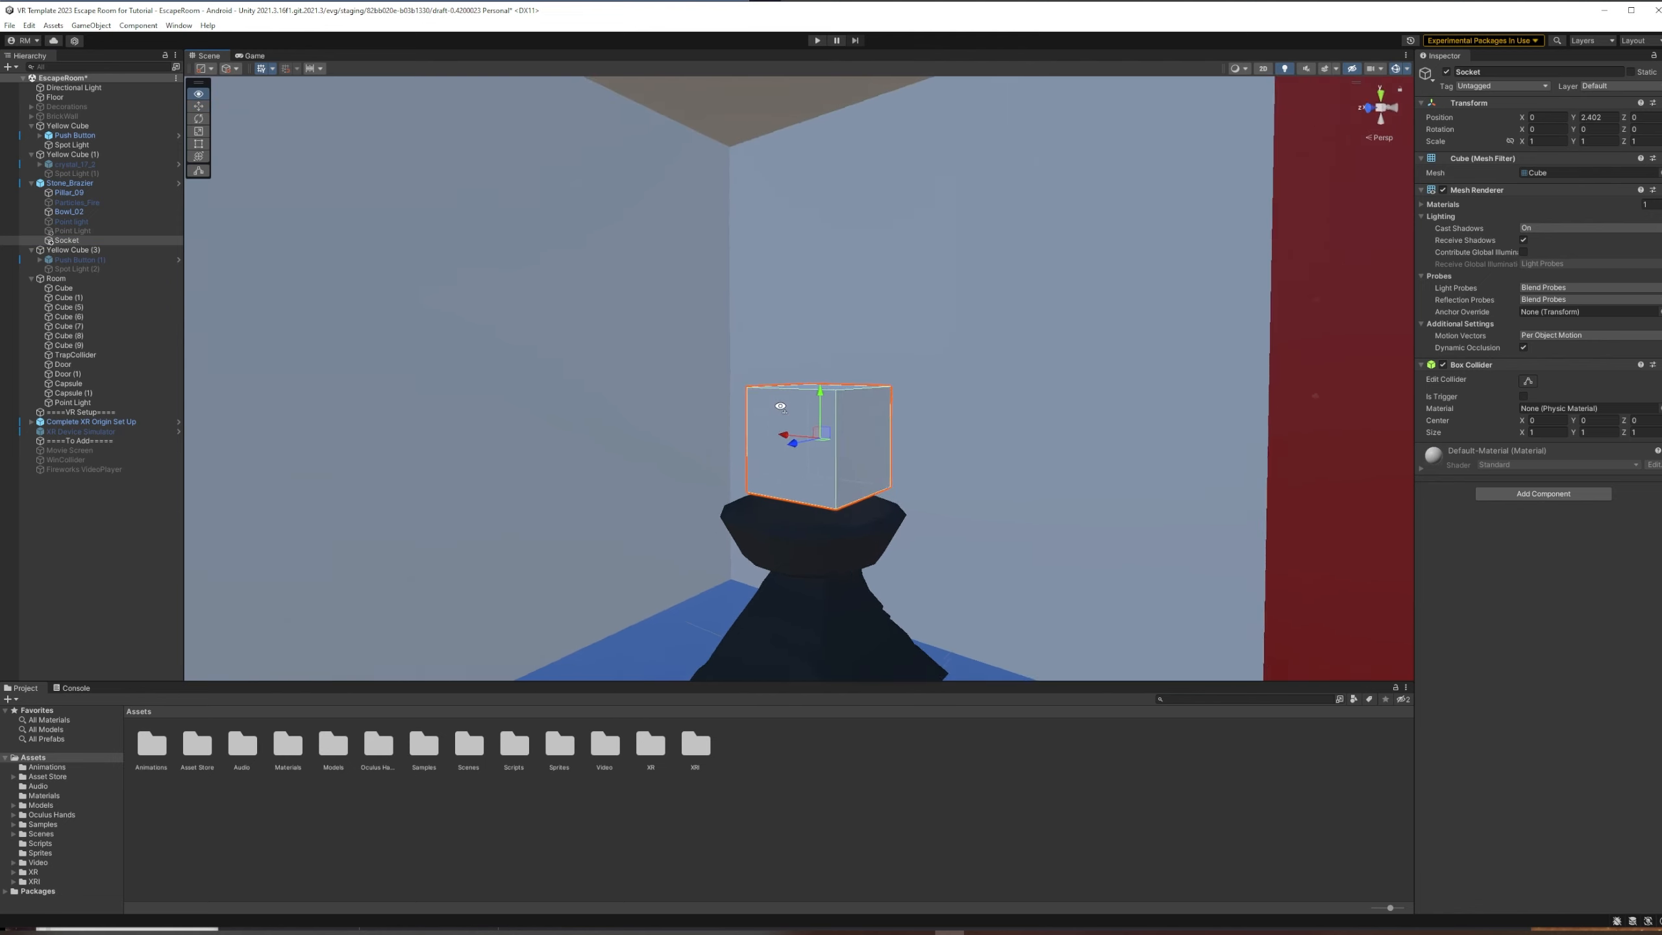
middle_drag(831, 471, 803, 389)
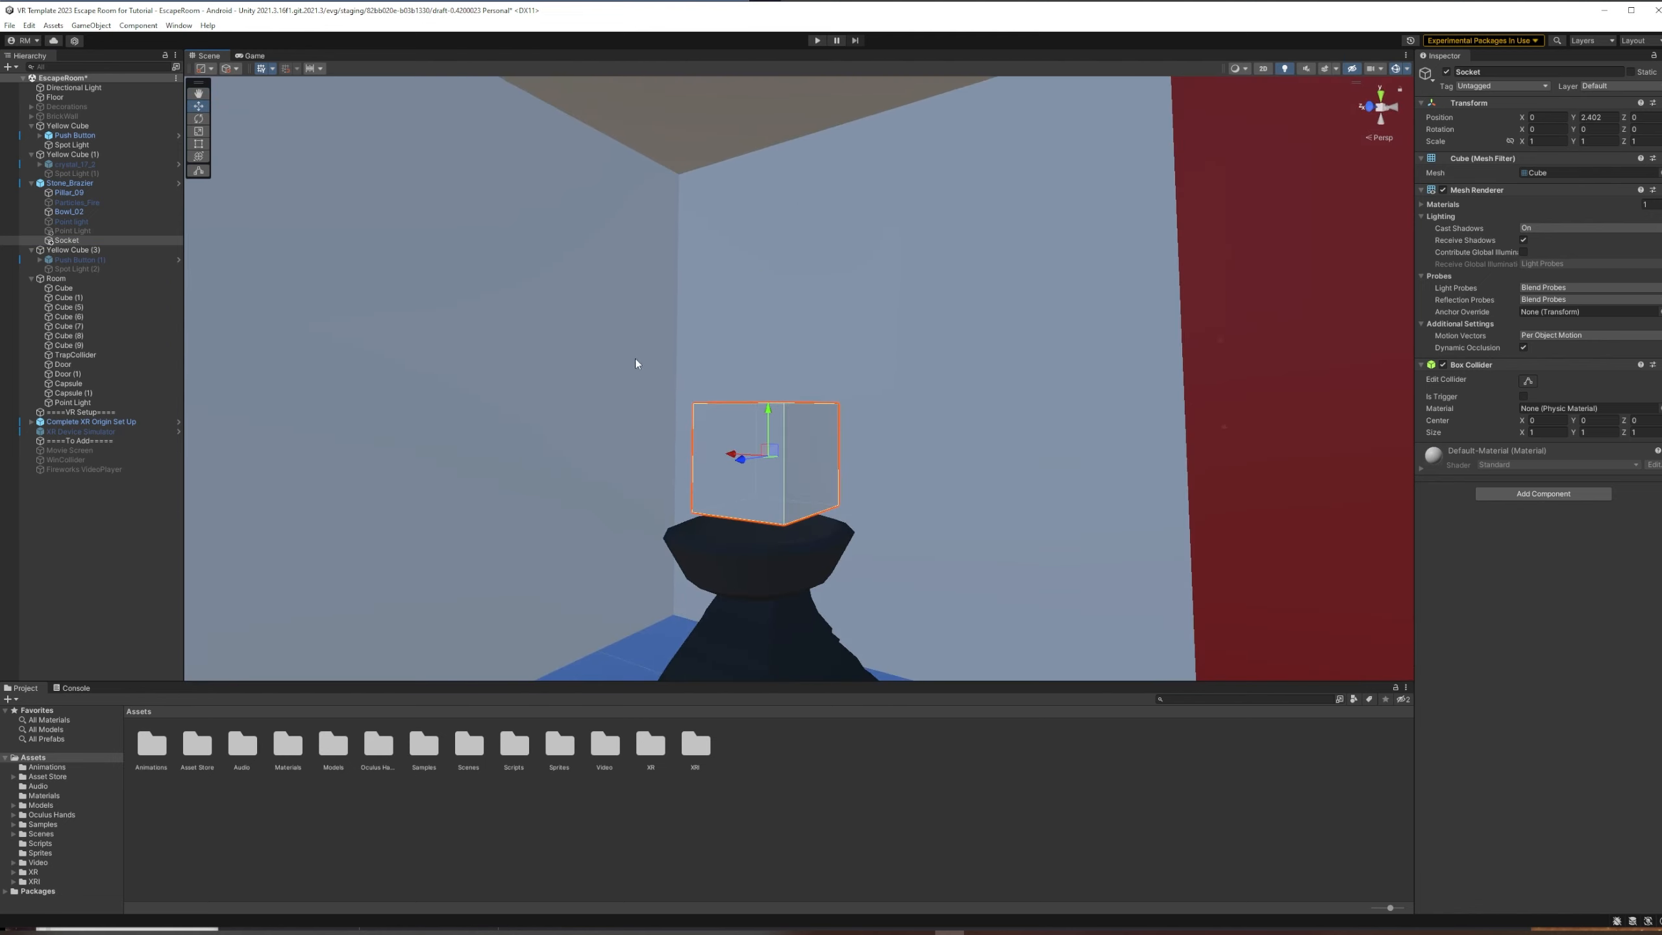
right_drag(635, 359, 688, 355)
mouse_move(688, 355)
middle_down()
mouse_move(731, 351)
mouse_move(712, 352)
middle_up()
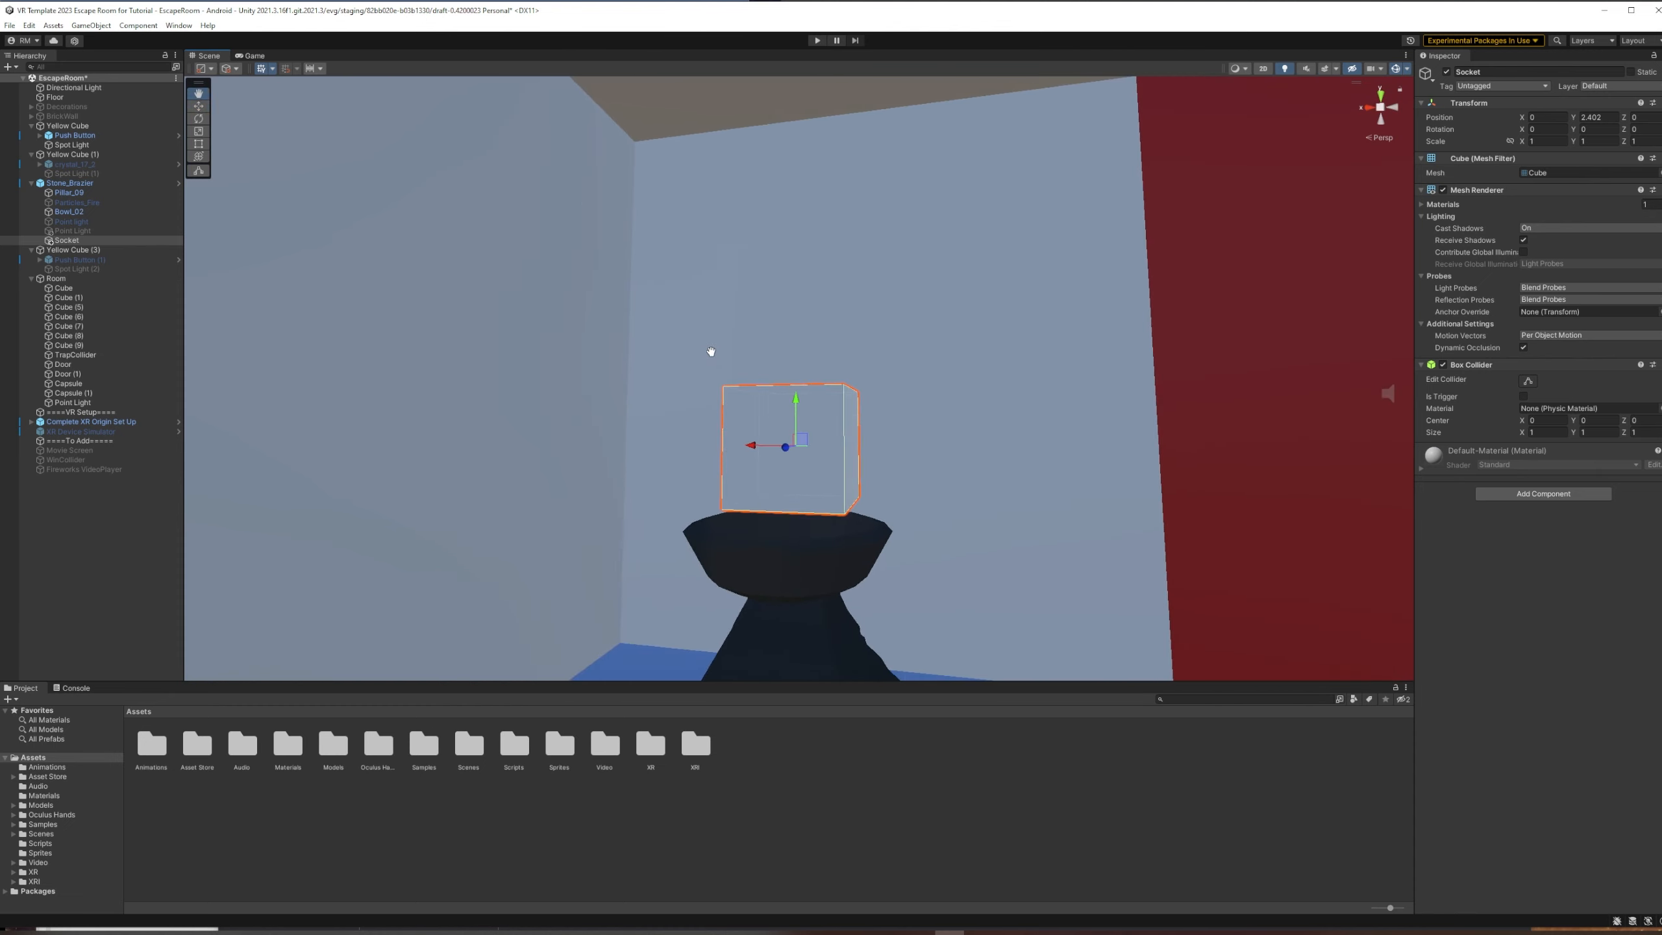
mouse_move(899, 414)
middle_down()
mouse_move(895, 392)
mouse_move(894, 412)
middle_up()
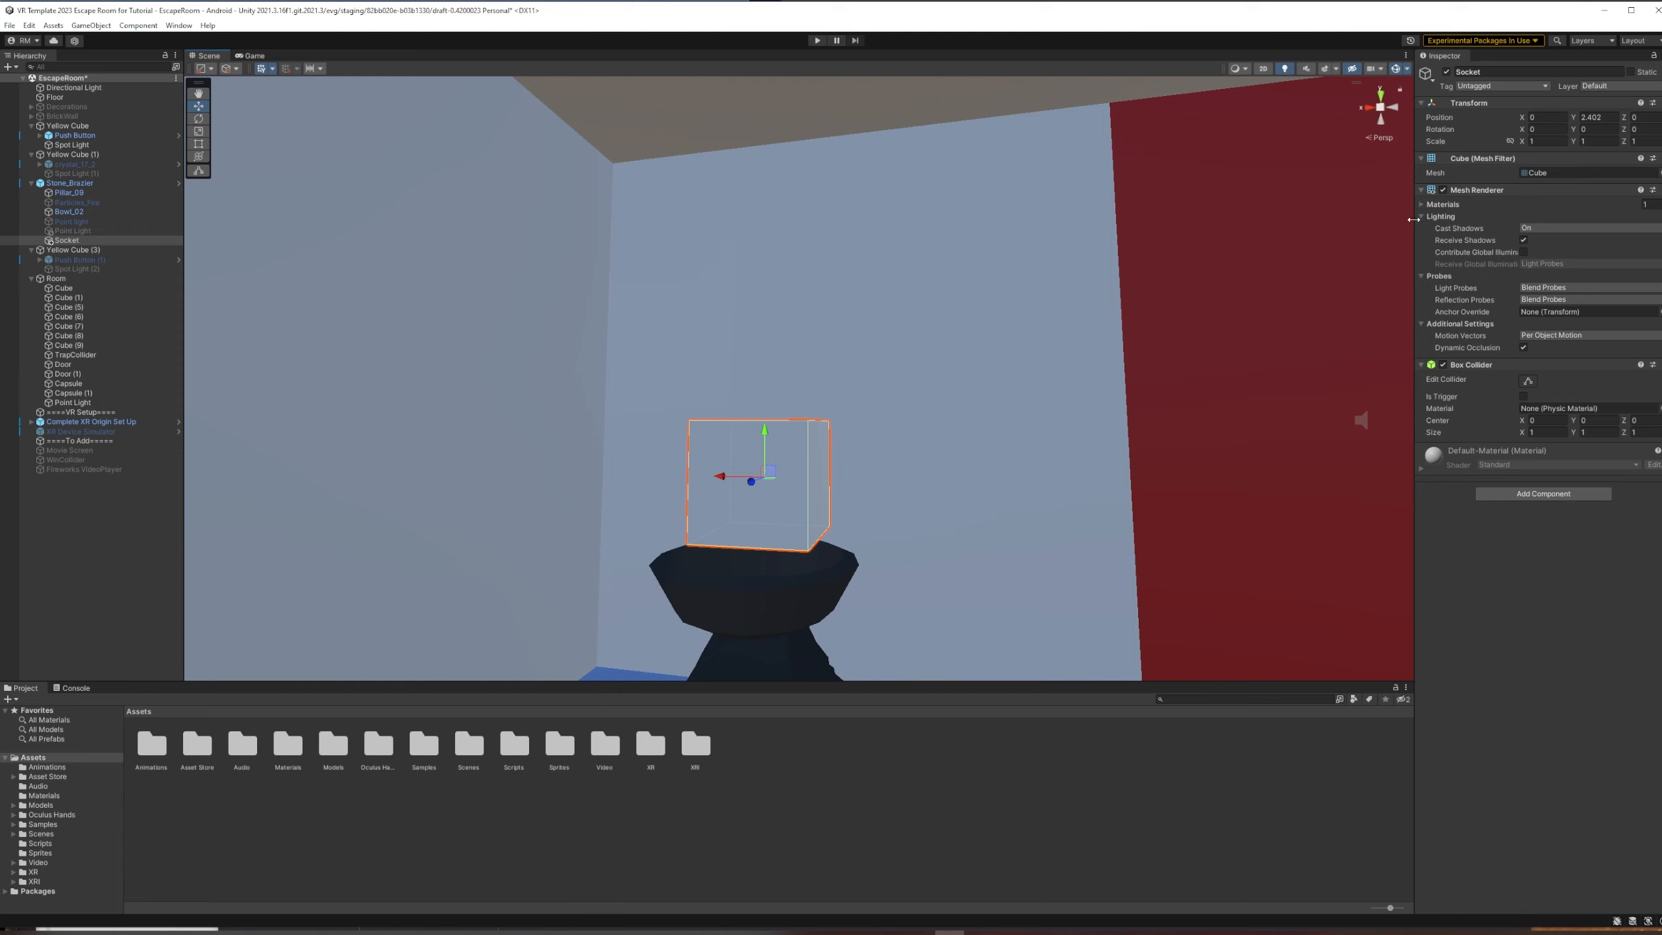
Disable the Mesh Renderer of the Socket cube, keeping its Box Collider enabled
click(1442, 189)
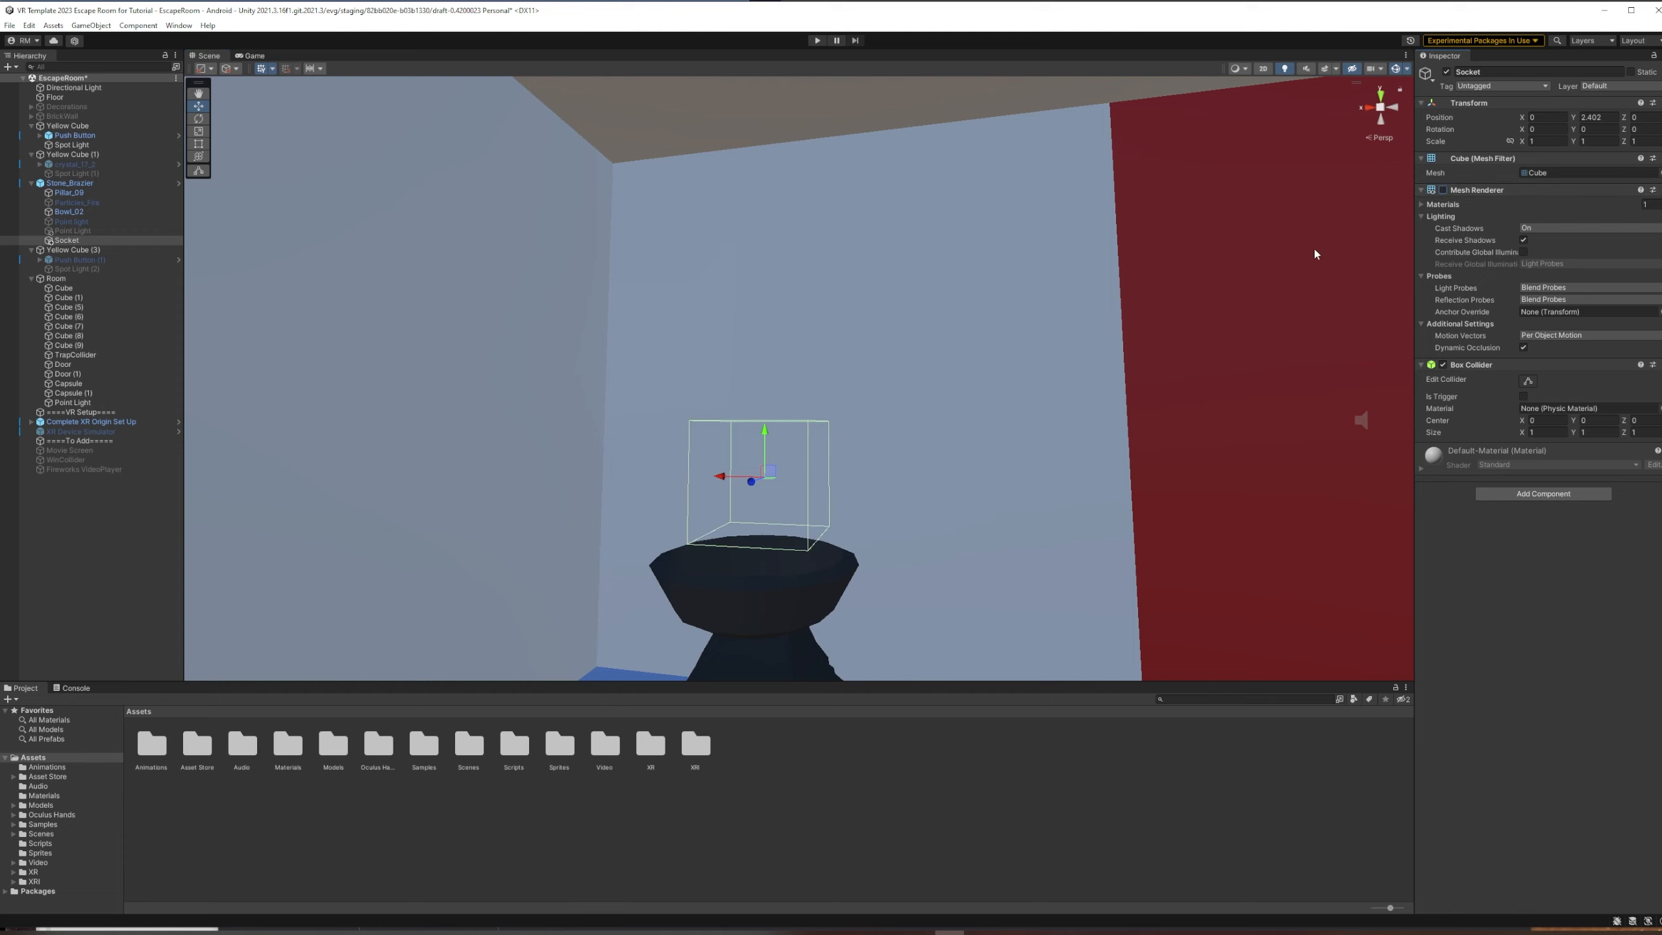
right_drag(1095, 307, 1021, 354)
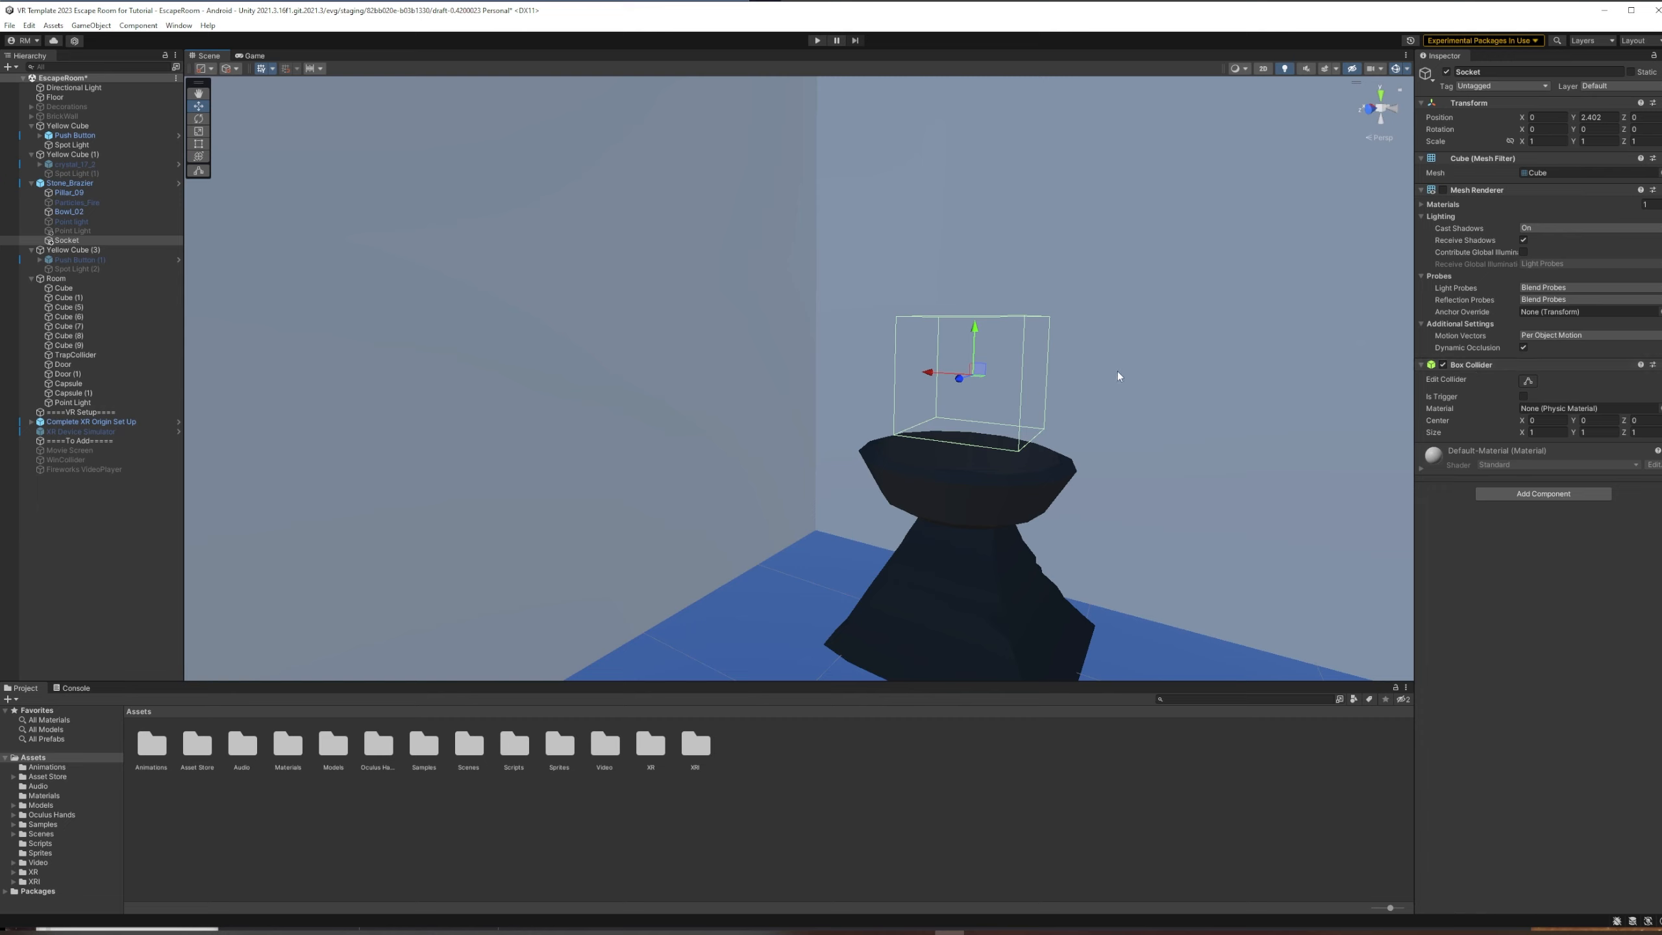
scroll(1111, 373, up, 5)
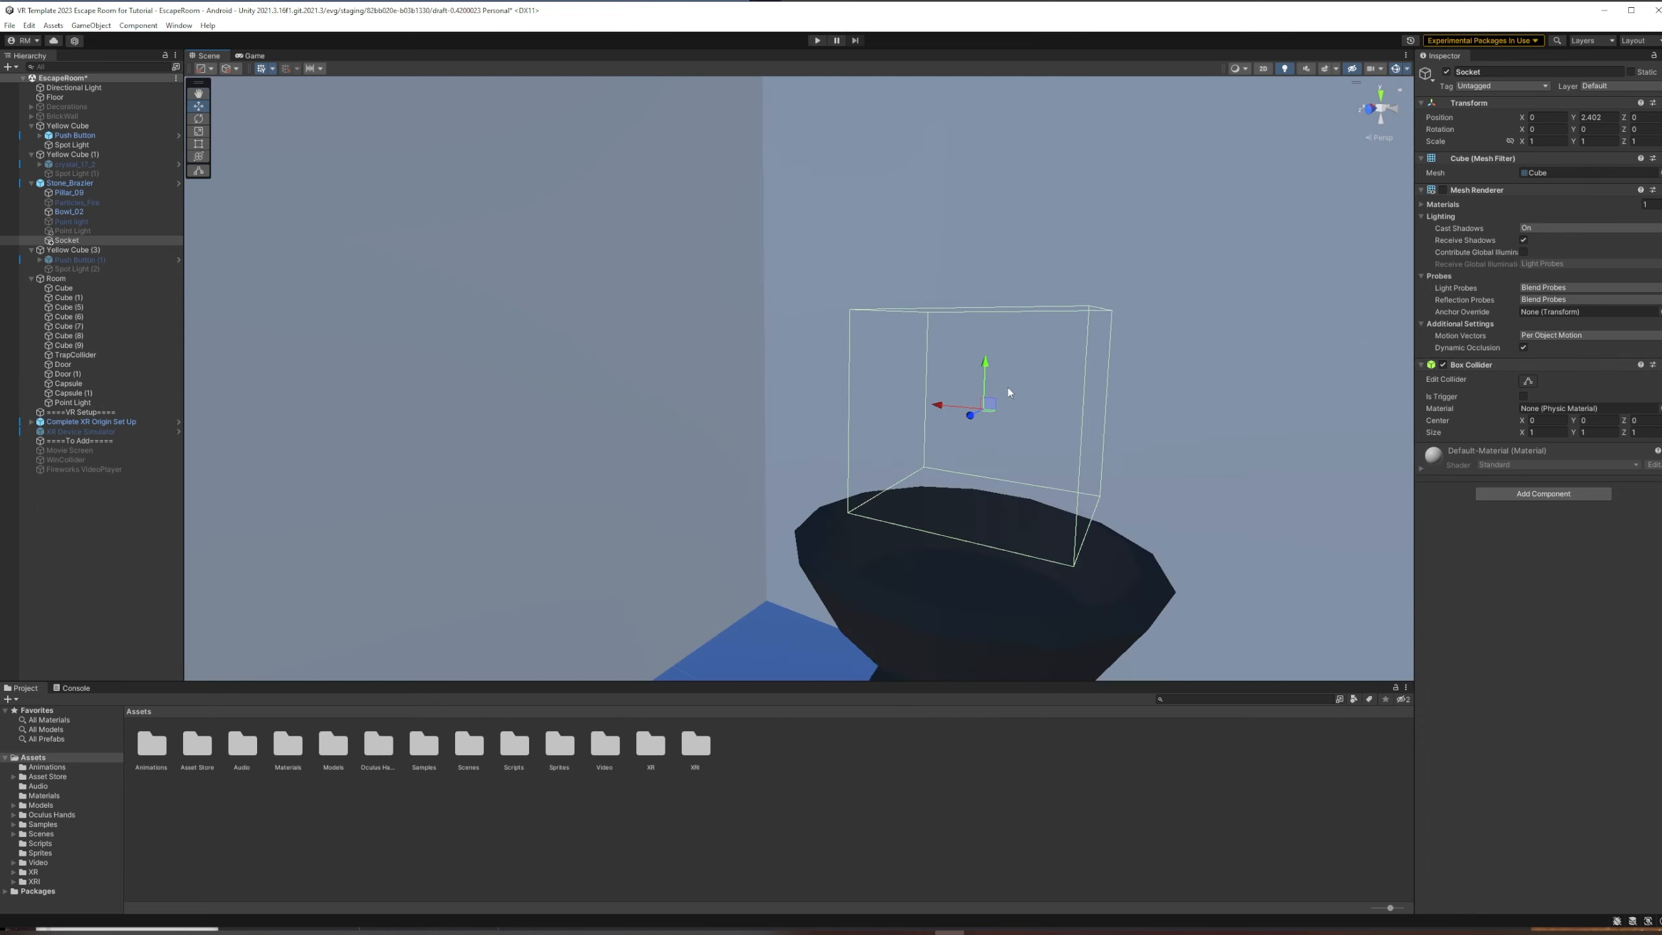
middle_drag(1086, 395, 1072, 392)
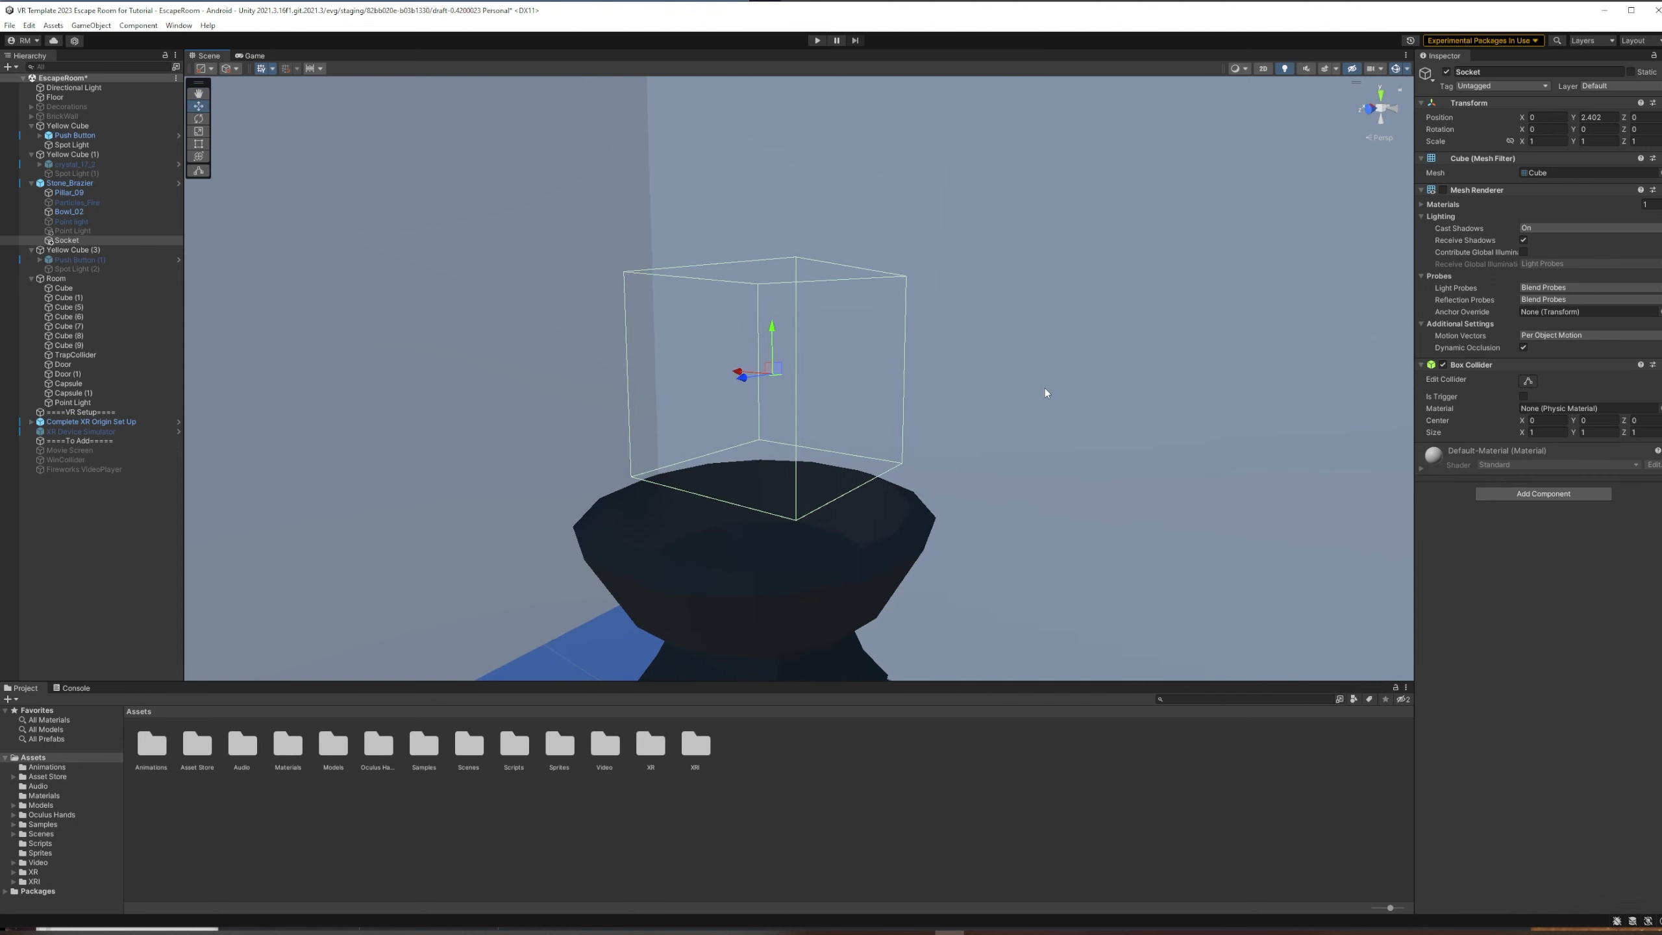
click(1443, 189)
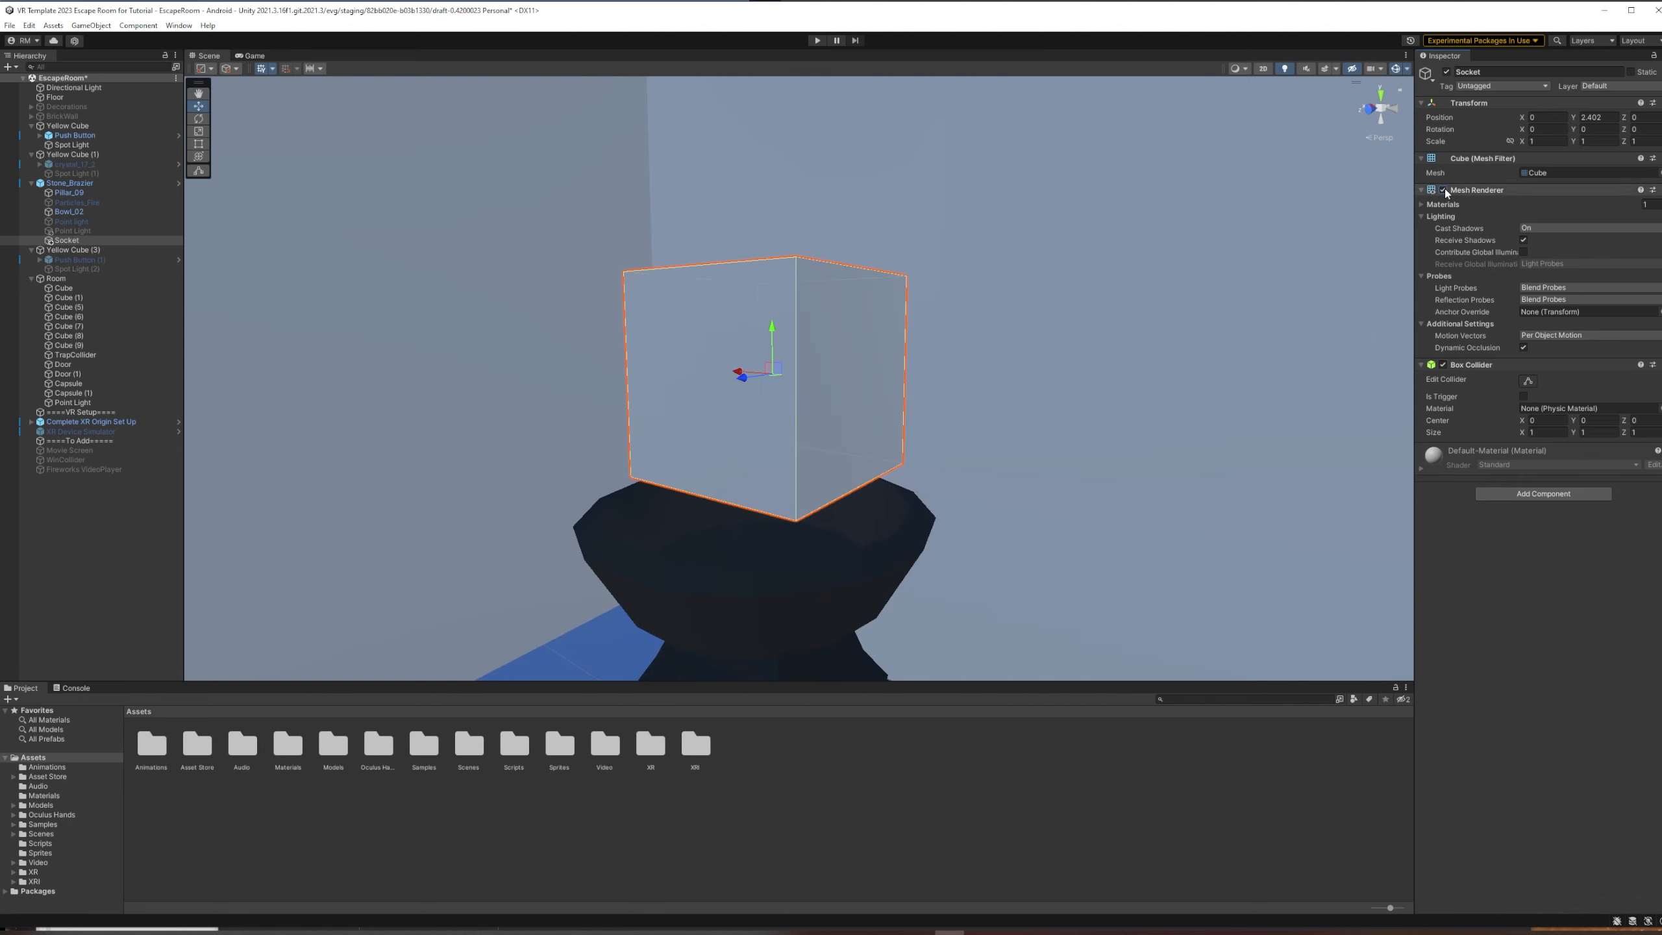
click(1443, 189)
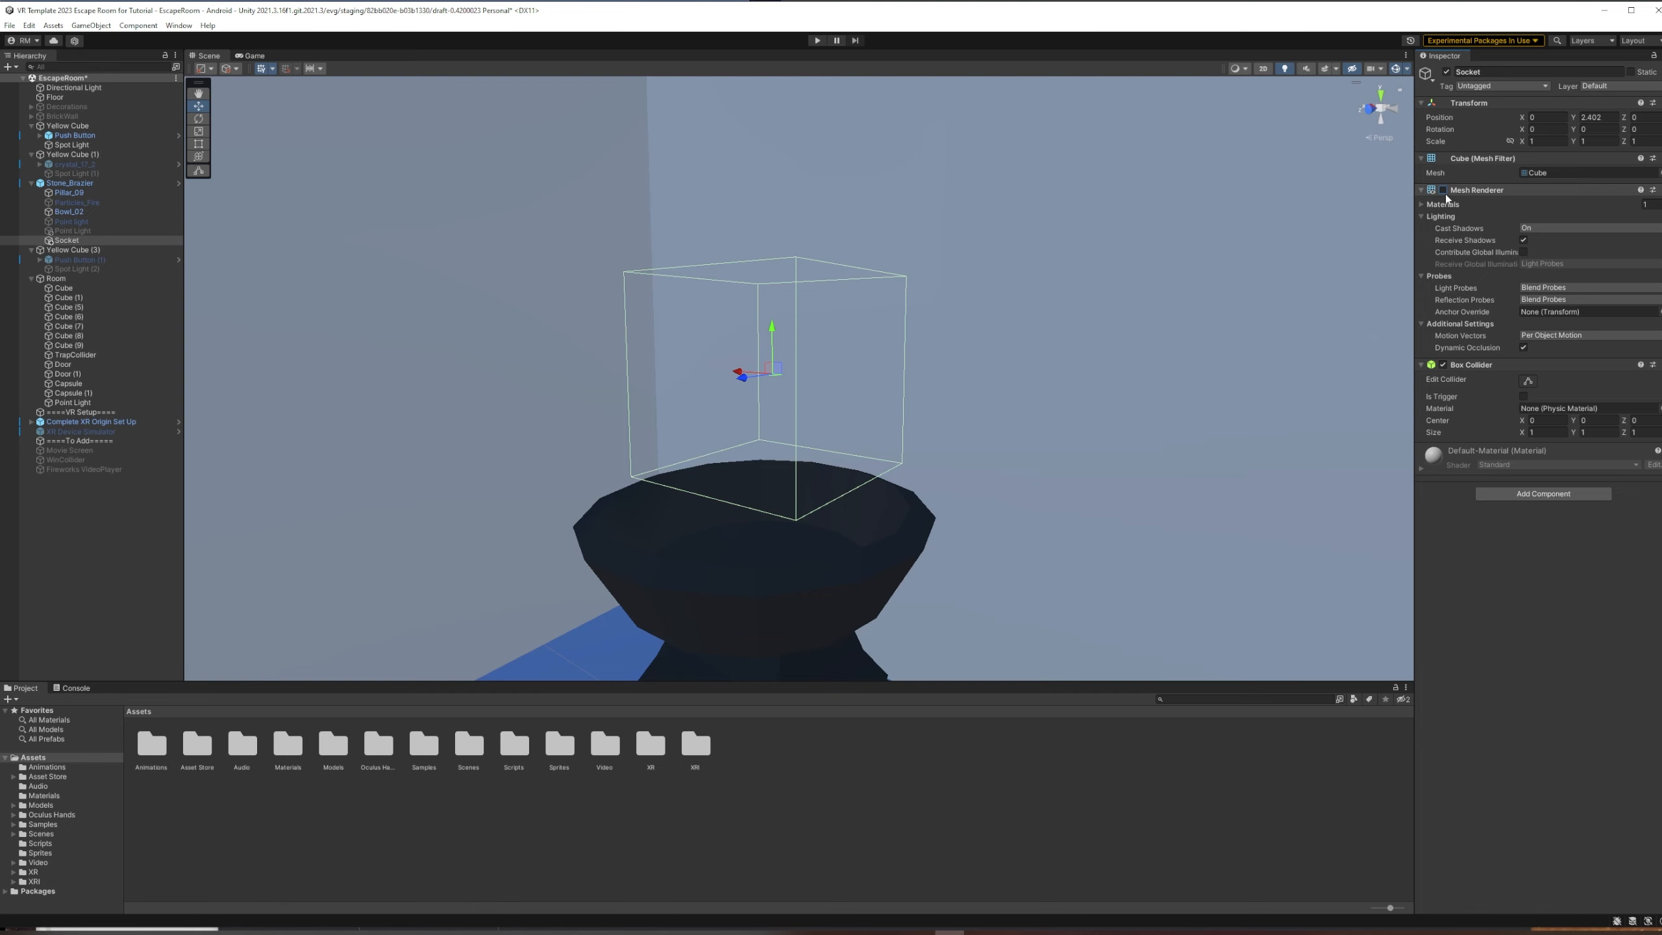
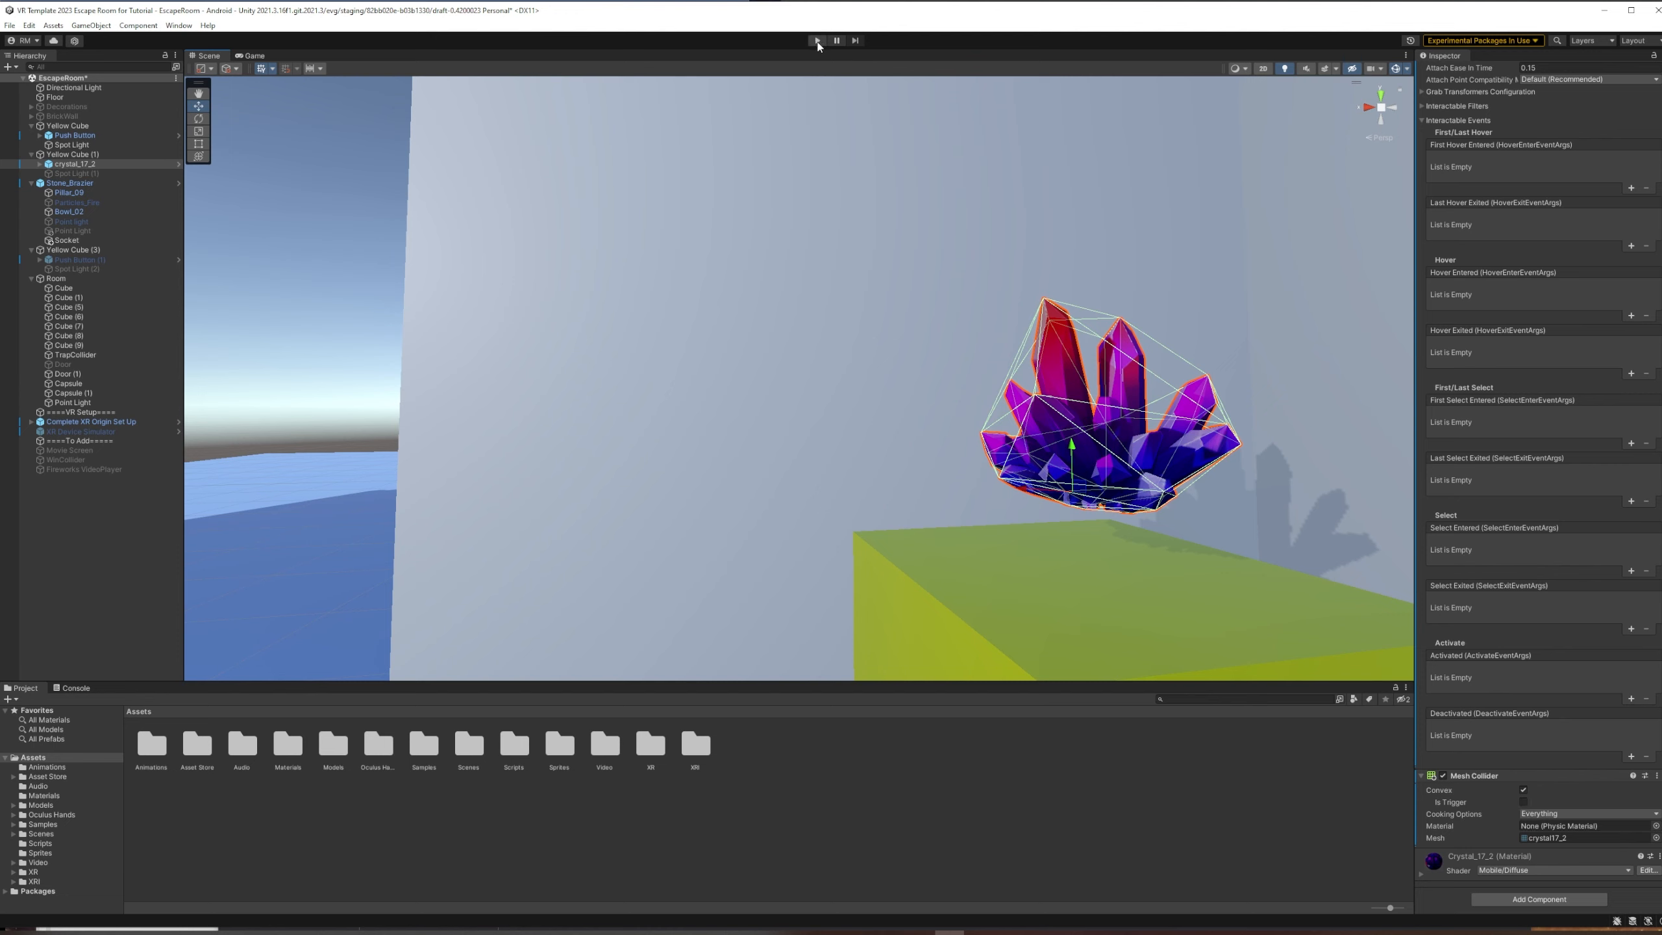
Play-test the crystal and capsule with the brazier socket, and stop the playback
click(817, 41)
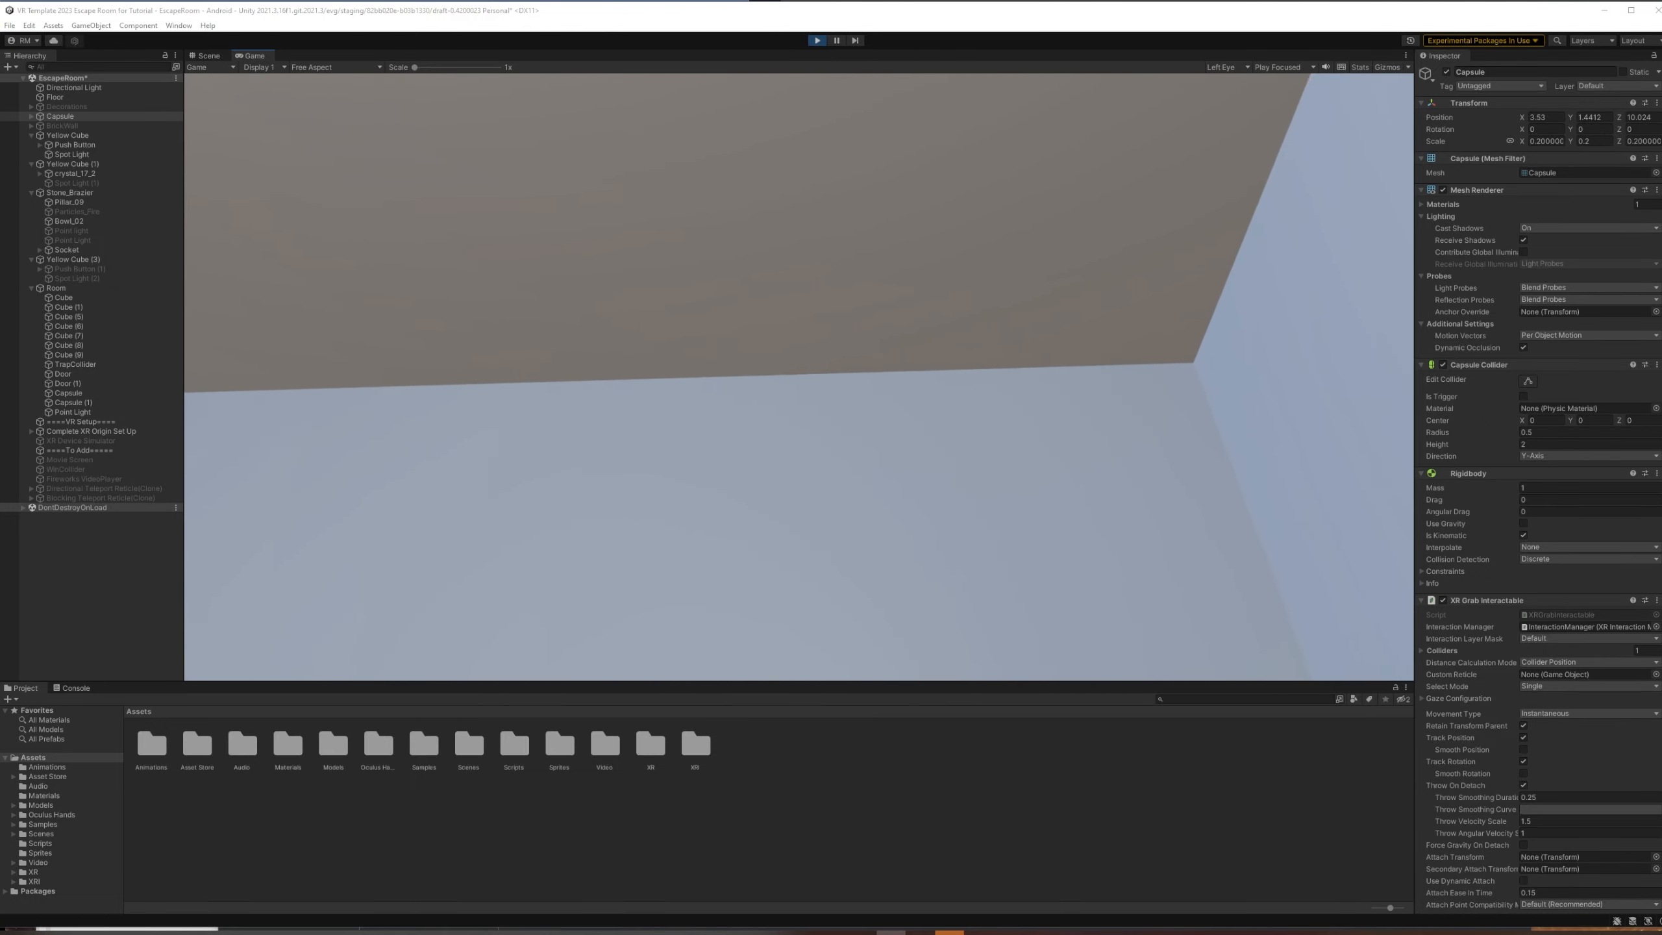
click(817, 41)
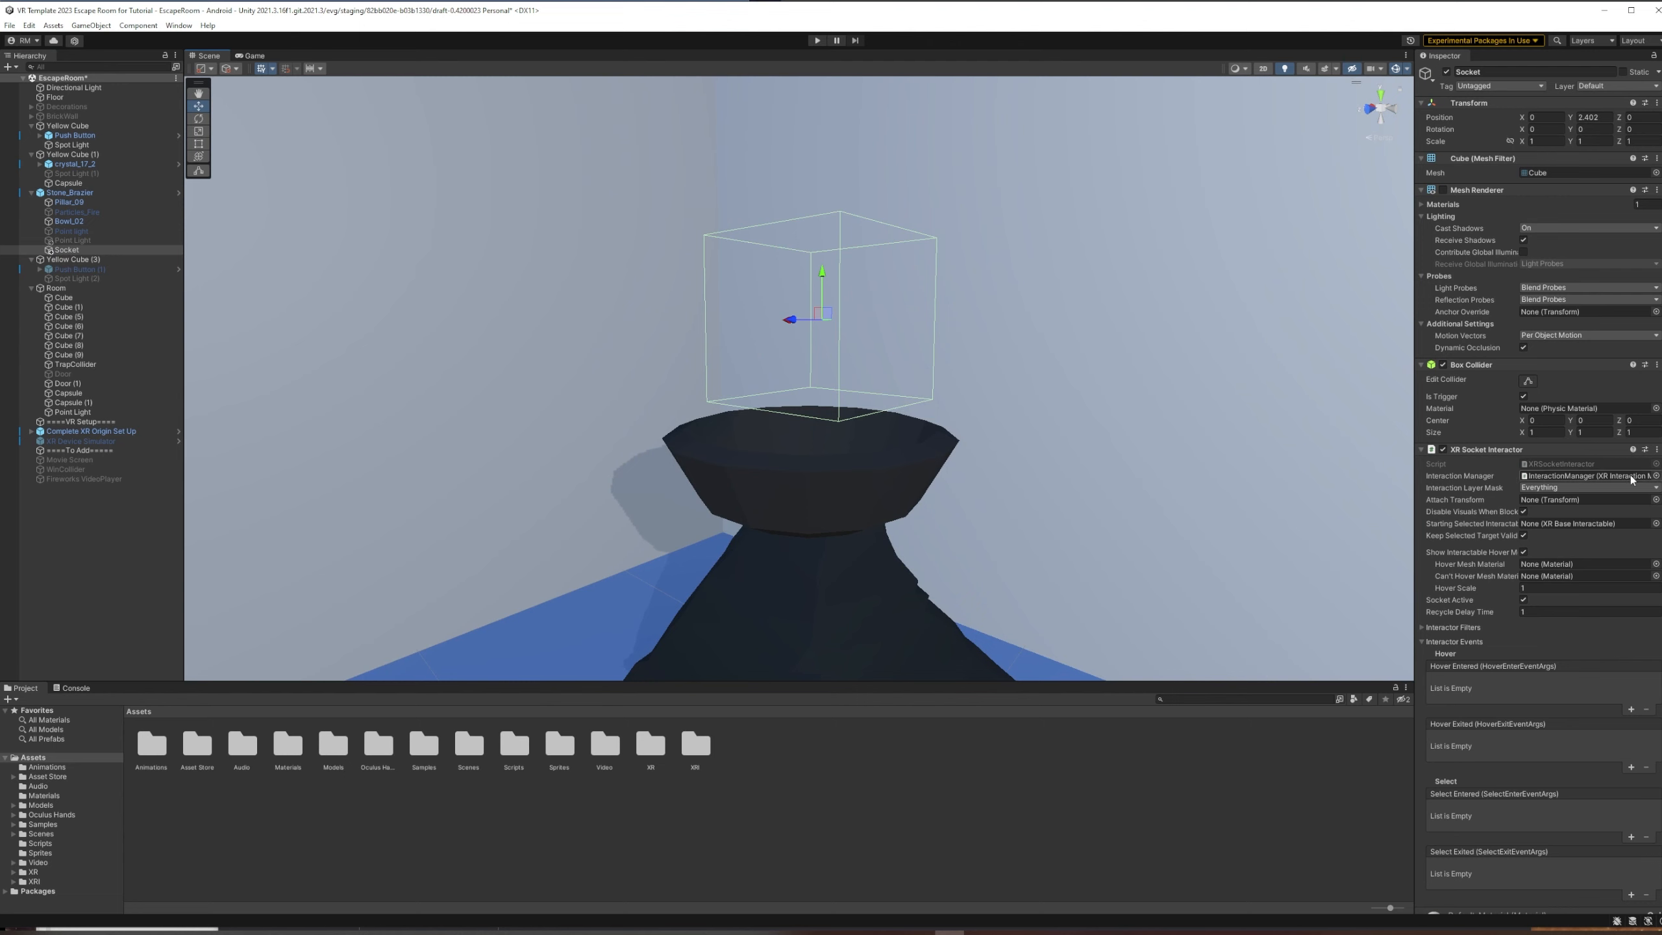
Add an interaction layer named Key as User Layer 1, starting from the Socket's XR Socket Interactor layer mask
scroll(1538, 490, down, 2)
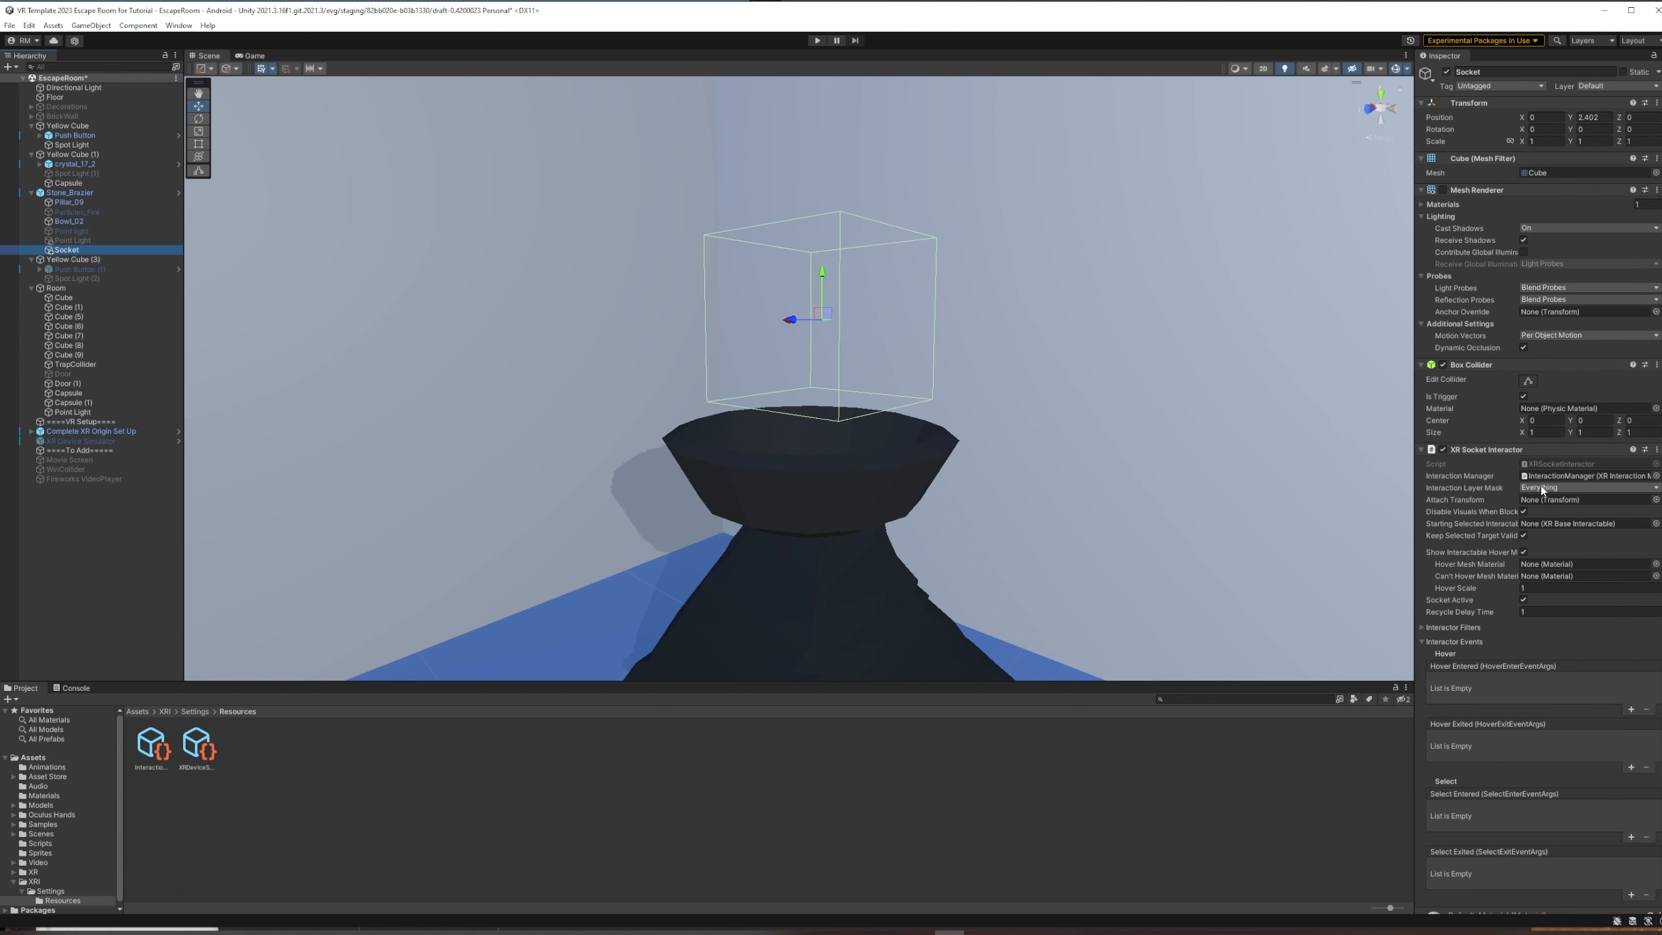
click(1563, 488)
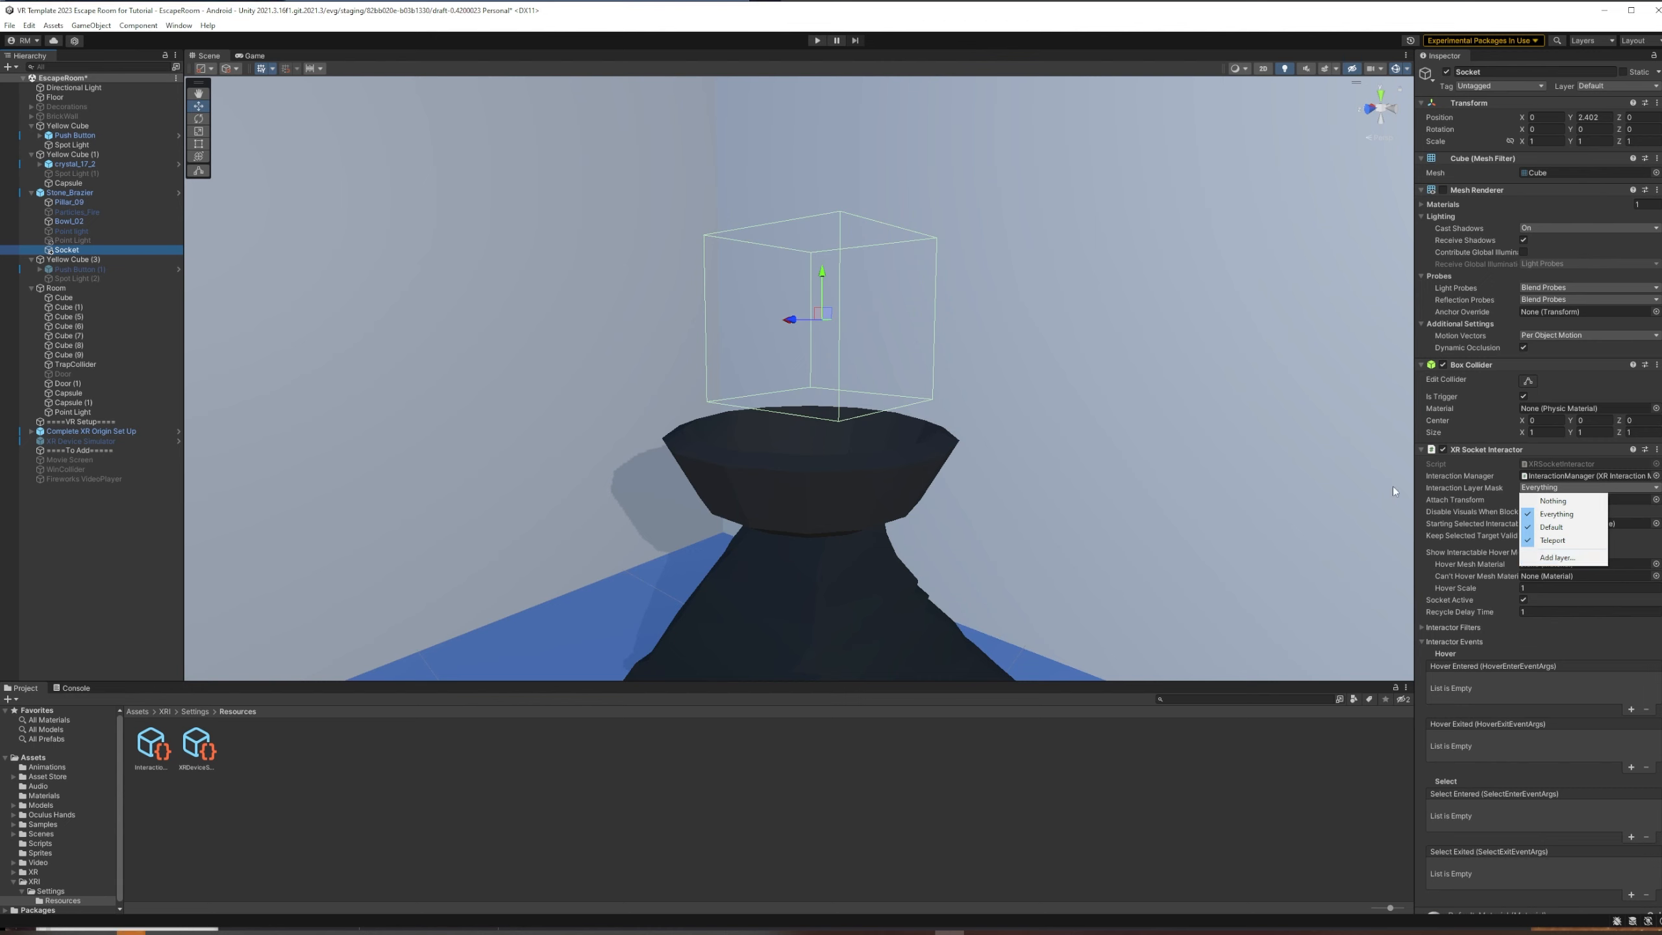
click(1511, 487)
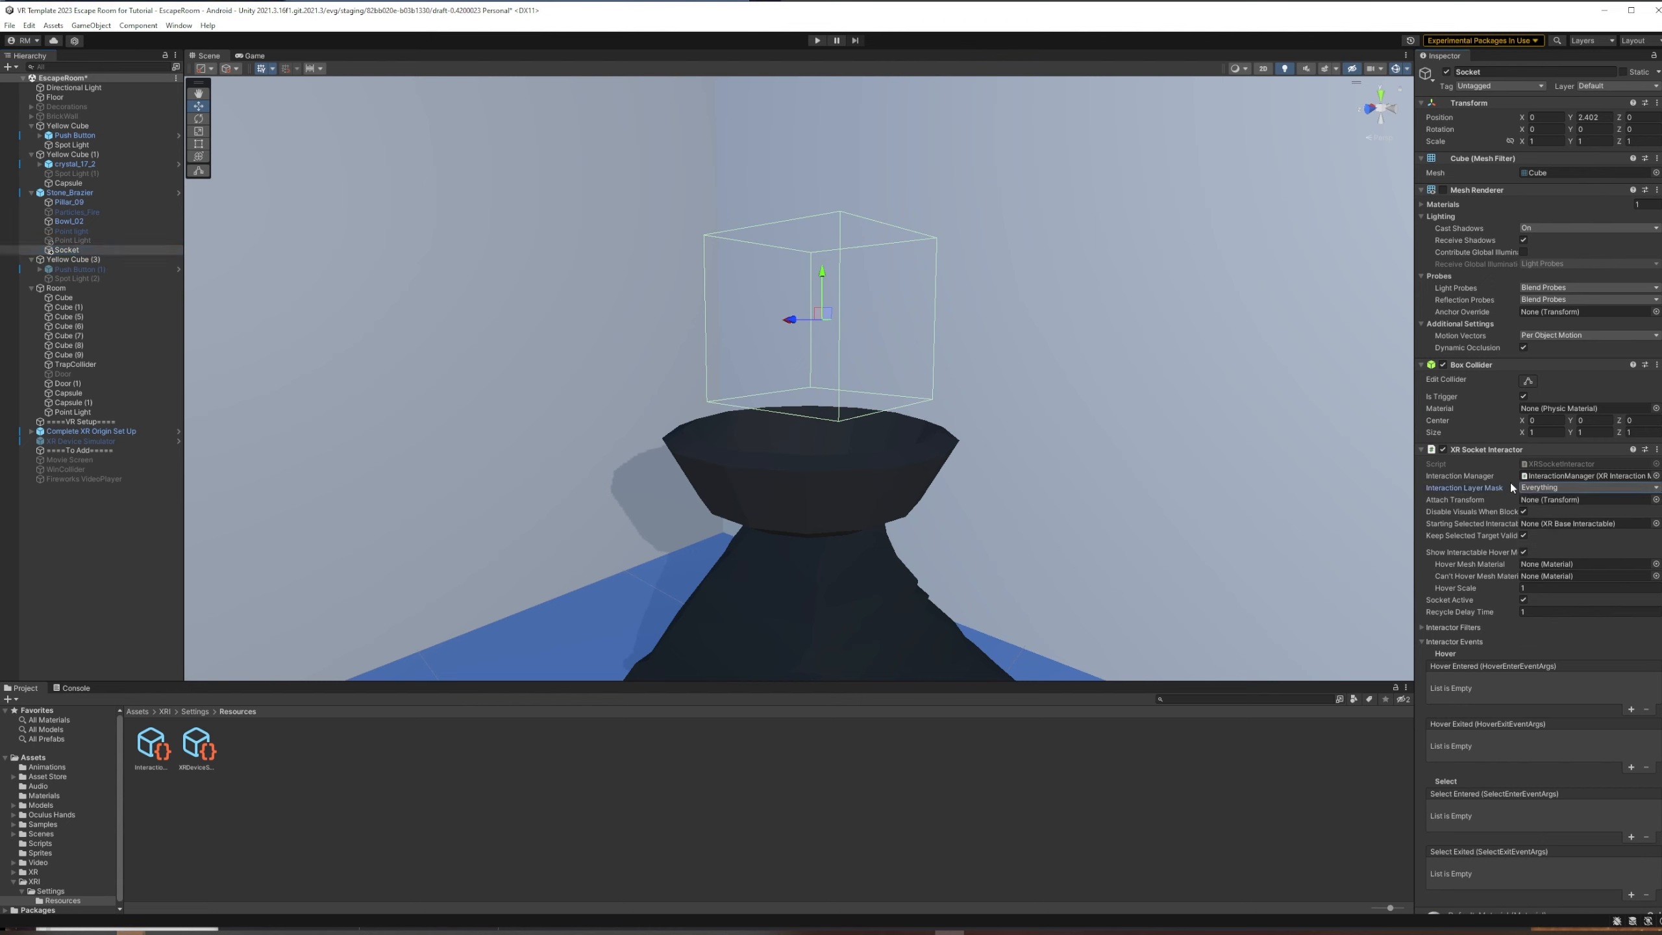
click(1565, 486)
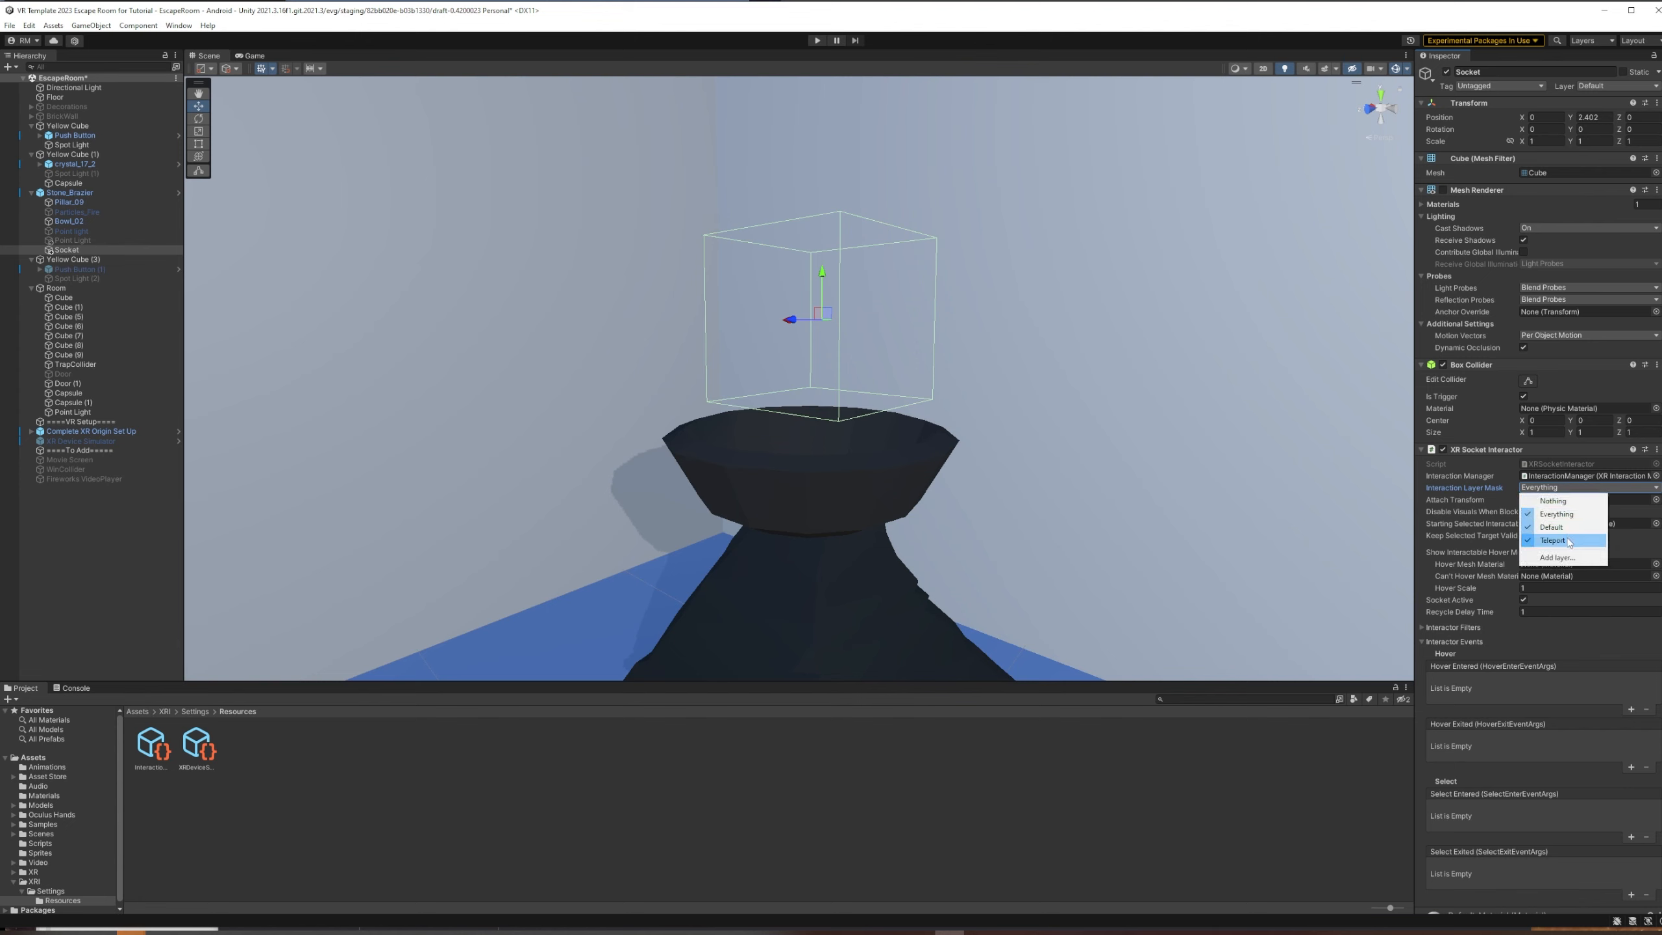
click(1551, 559)
click(1557, 128)
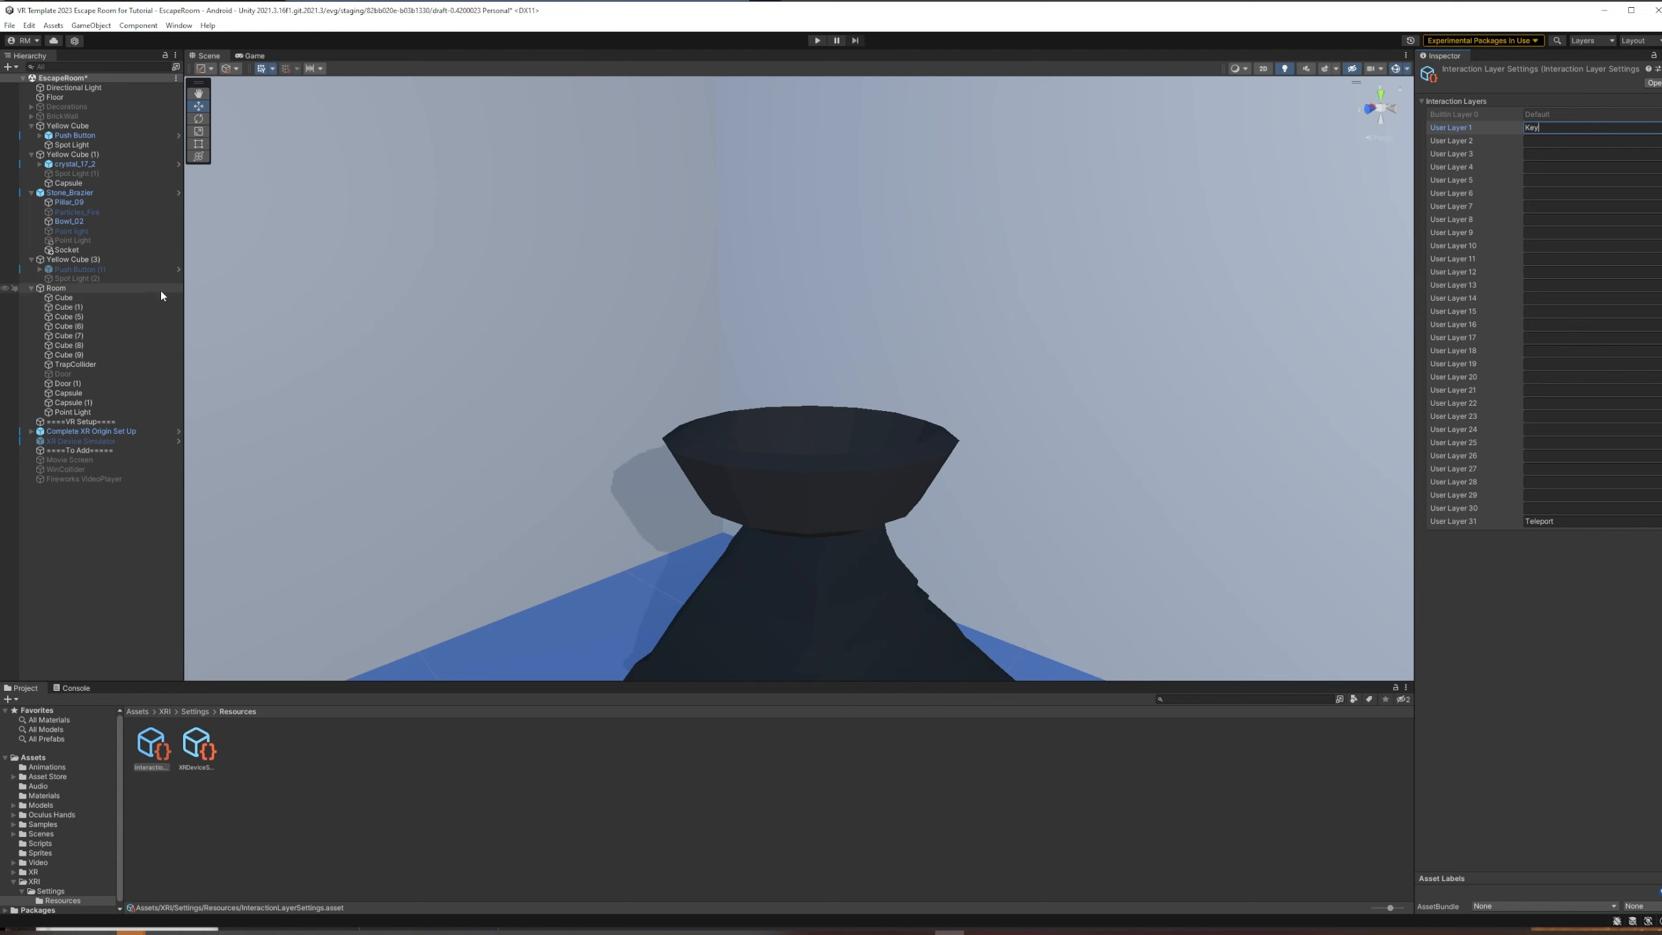
Set the Interaction Layer Mask of the Socket's XR Socket Interactor to Key only
click(92, 251)
click(1569, 488)
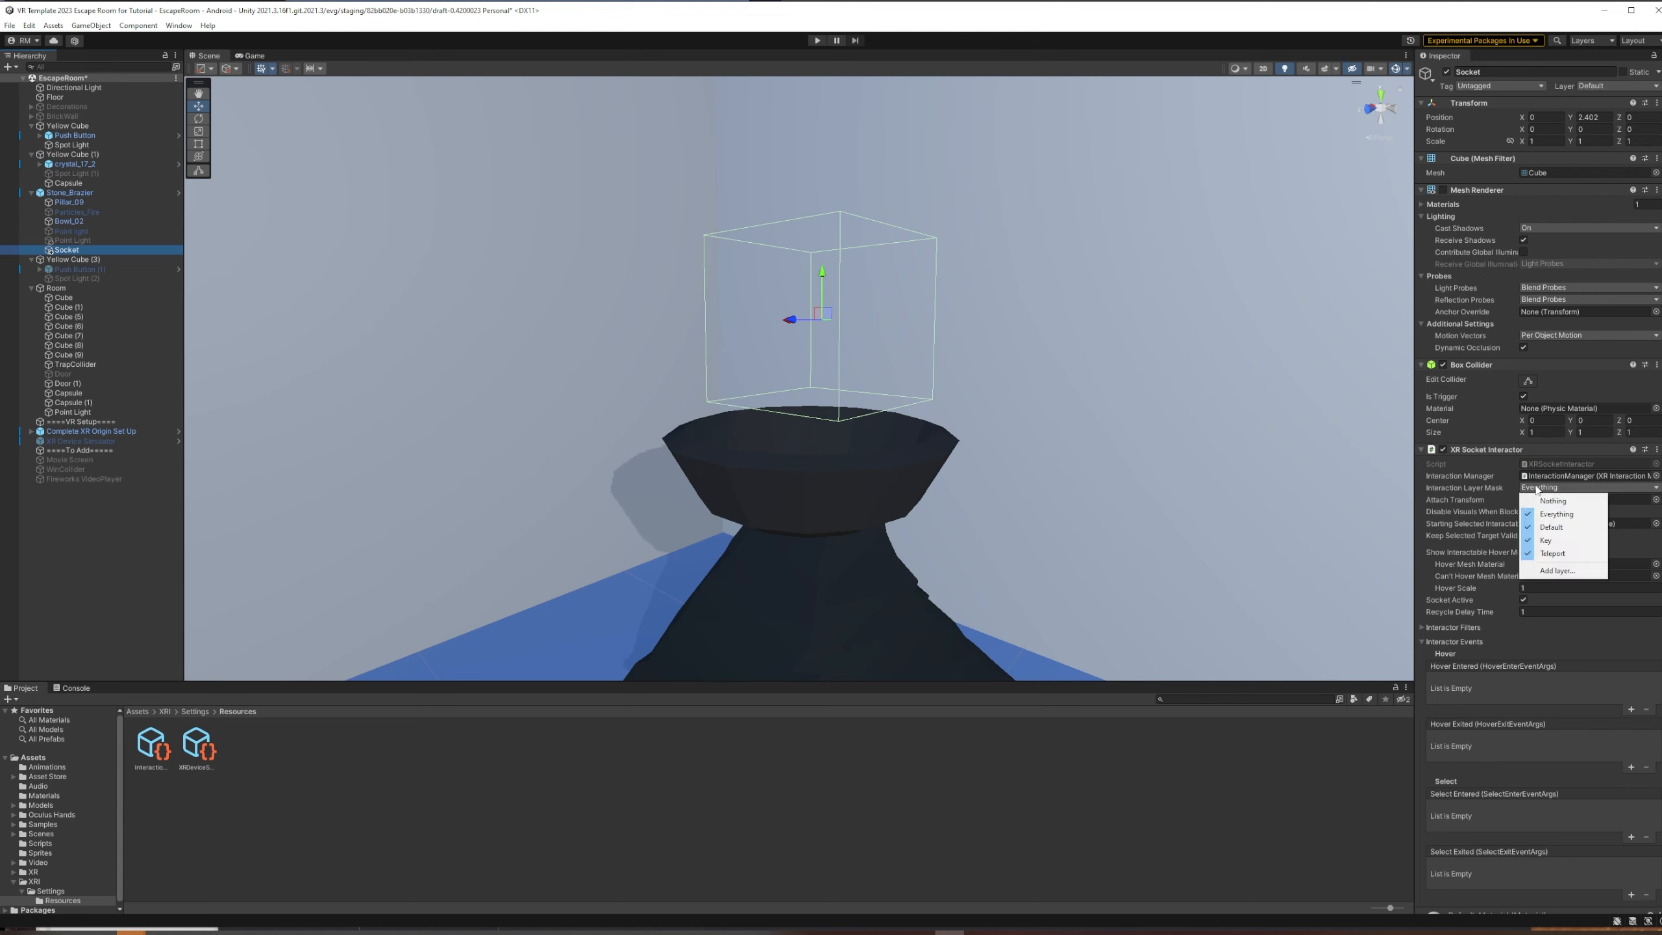
click(1564, 544)
click(1563, 486)
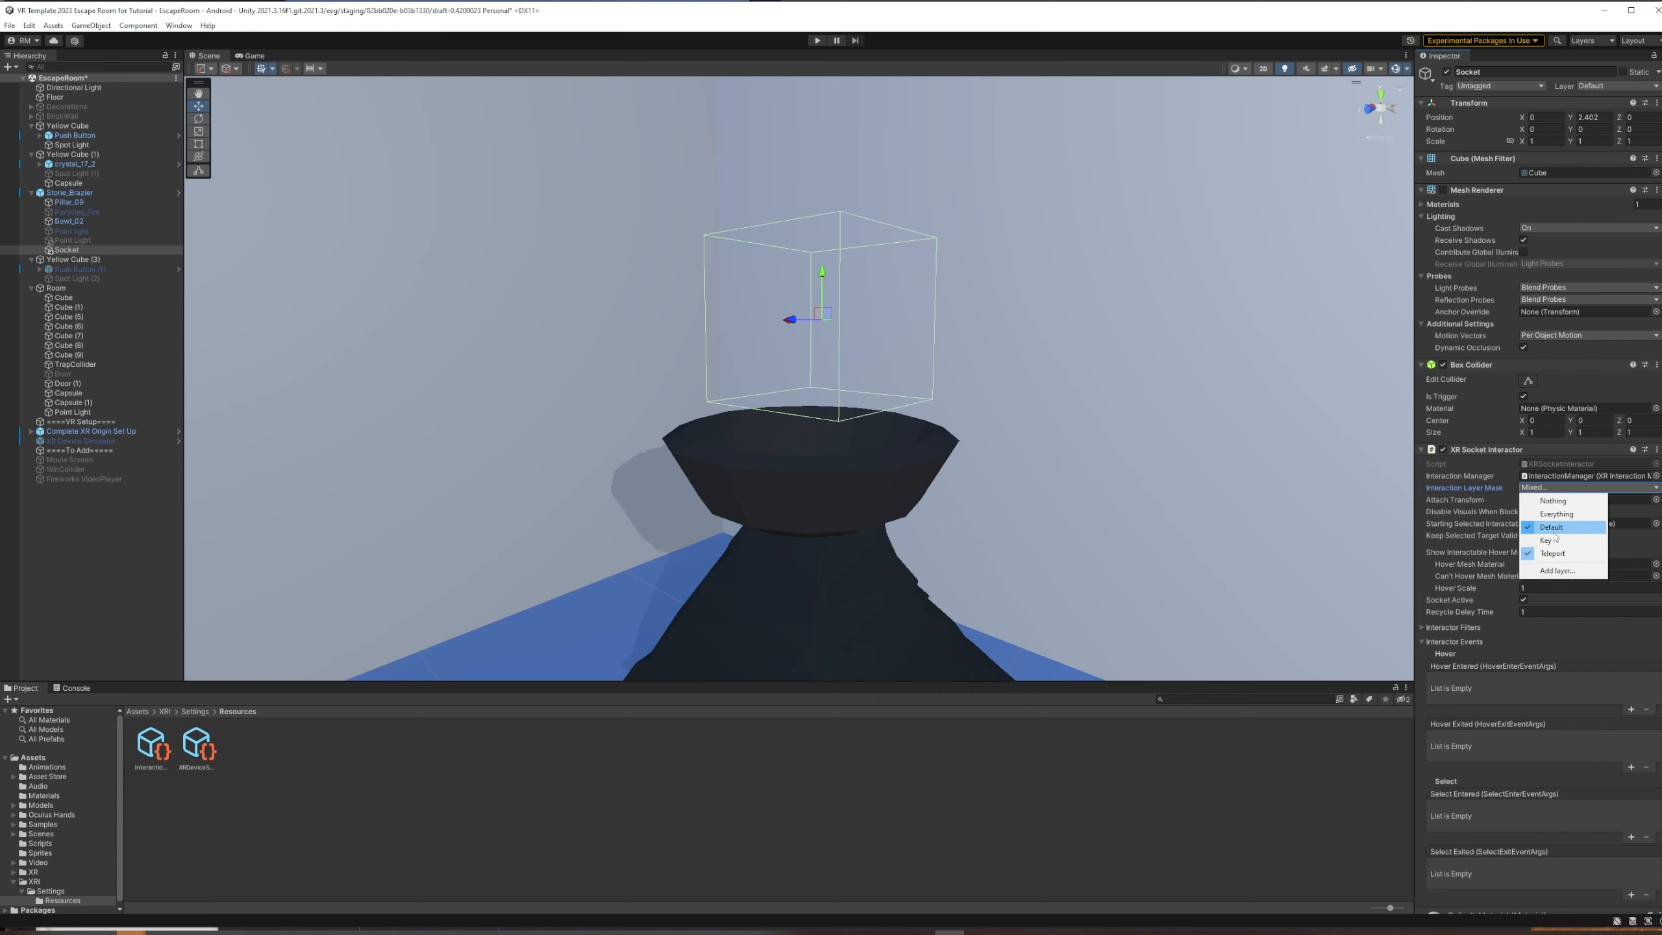
click(1563, 502)
click(1563, 488)
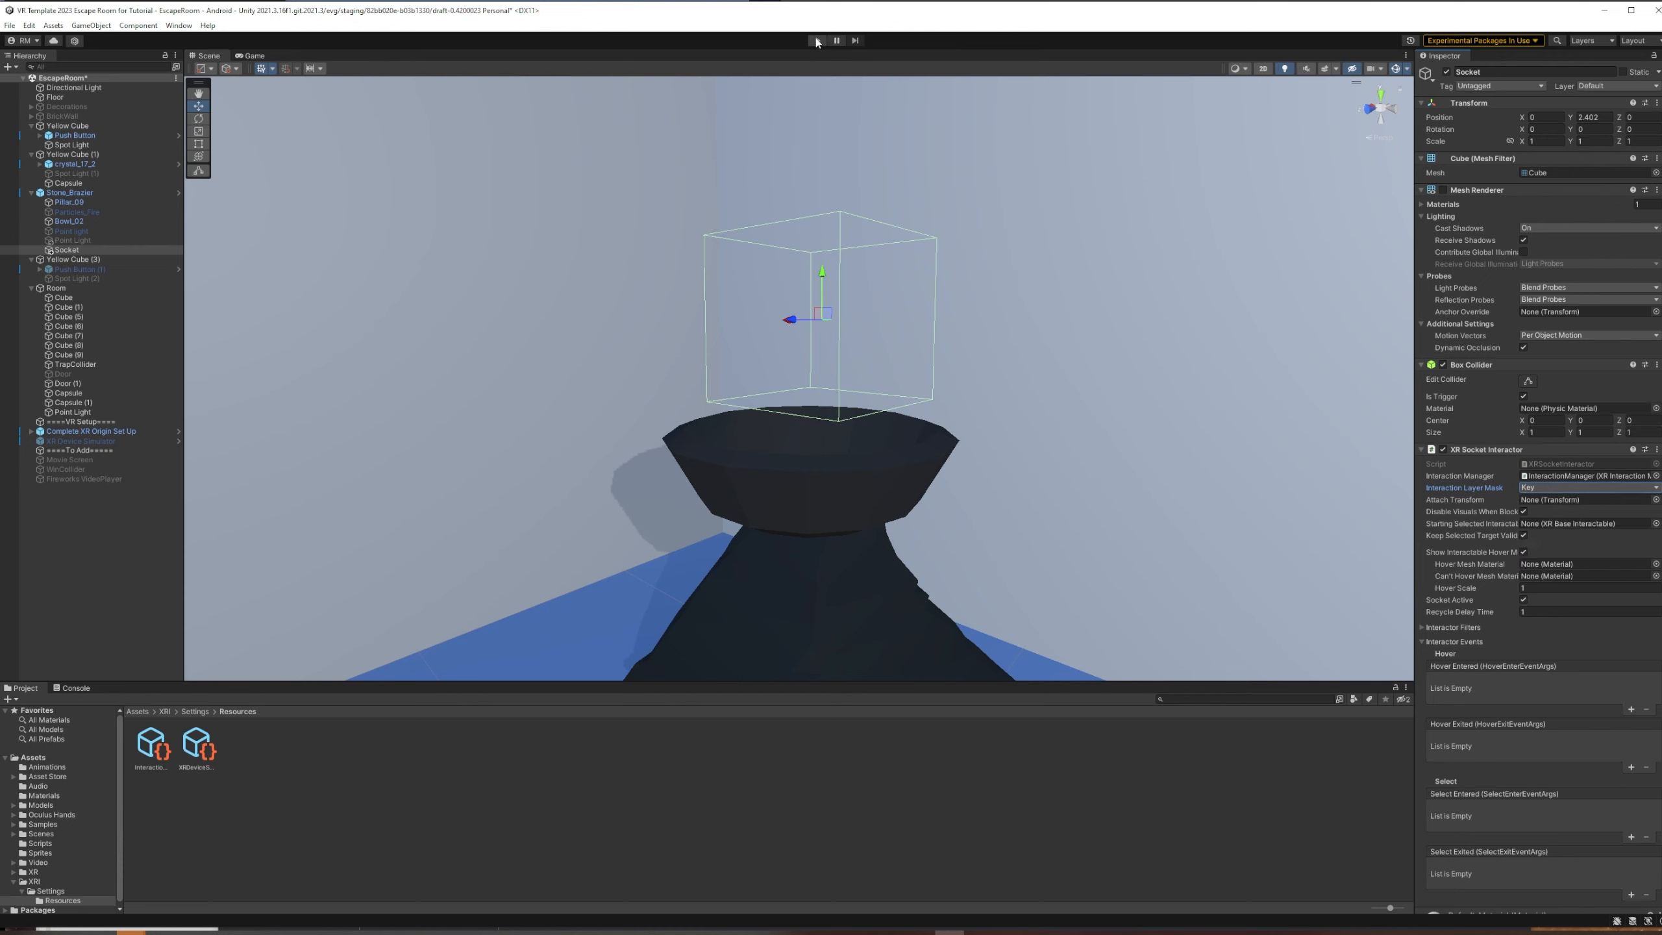
Set the Interaction Layer Mask of crystal_17_2's XR Grab Interactable to Key only
right_drag(848, 207, 1175, 207)
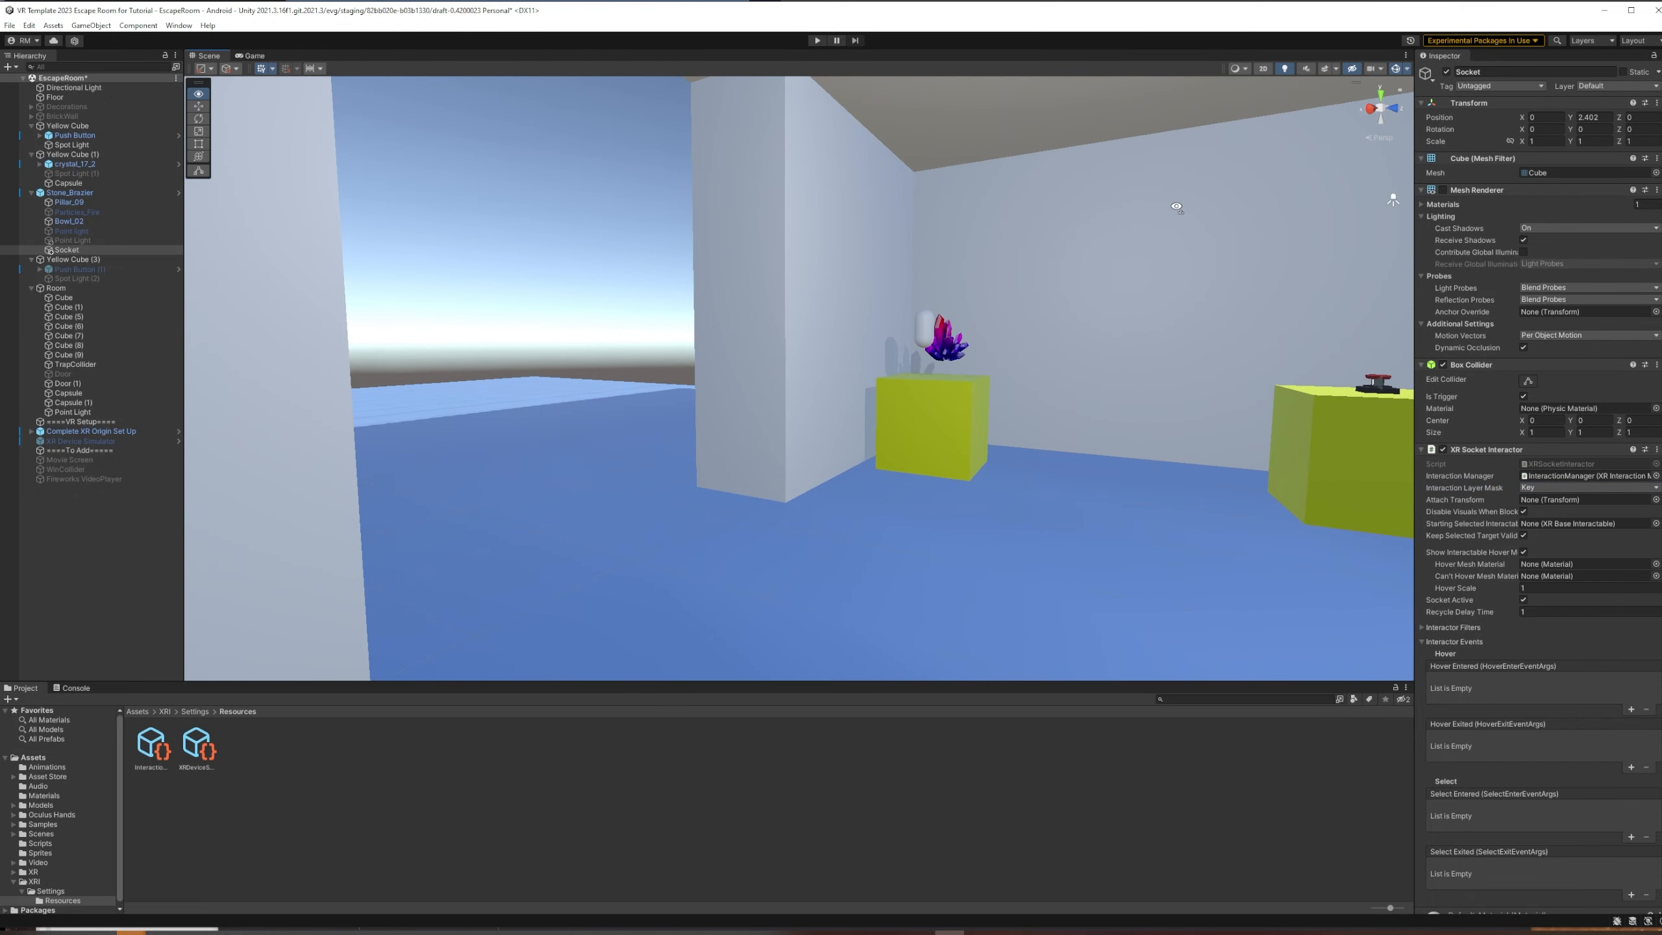
middle_drag(1178, 209, 1175, 207)
middle_drag(1131, 236, 1007, 348)
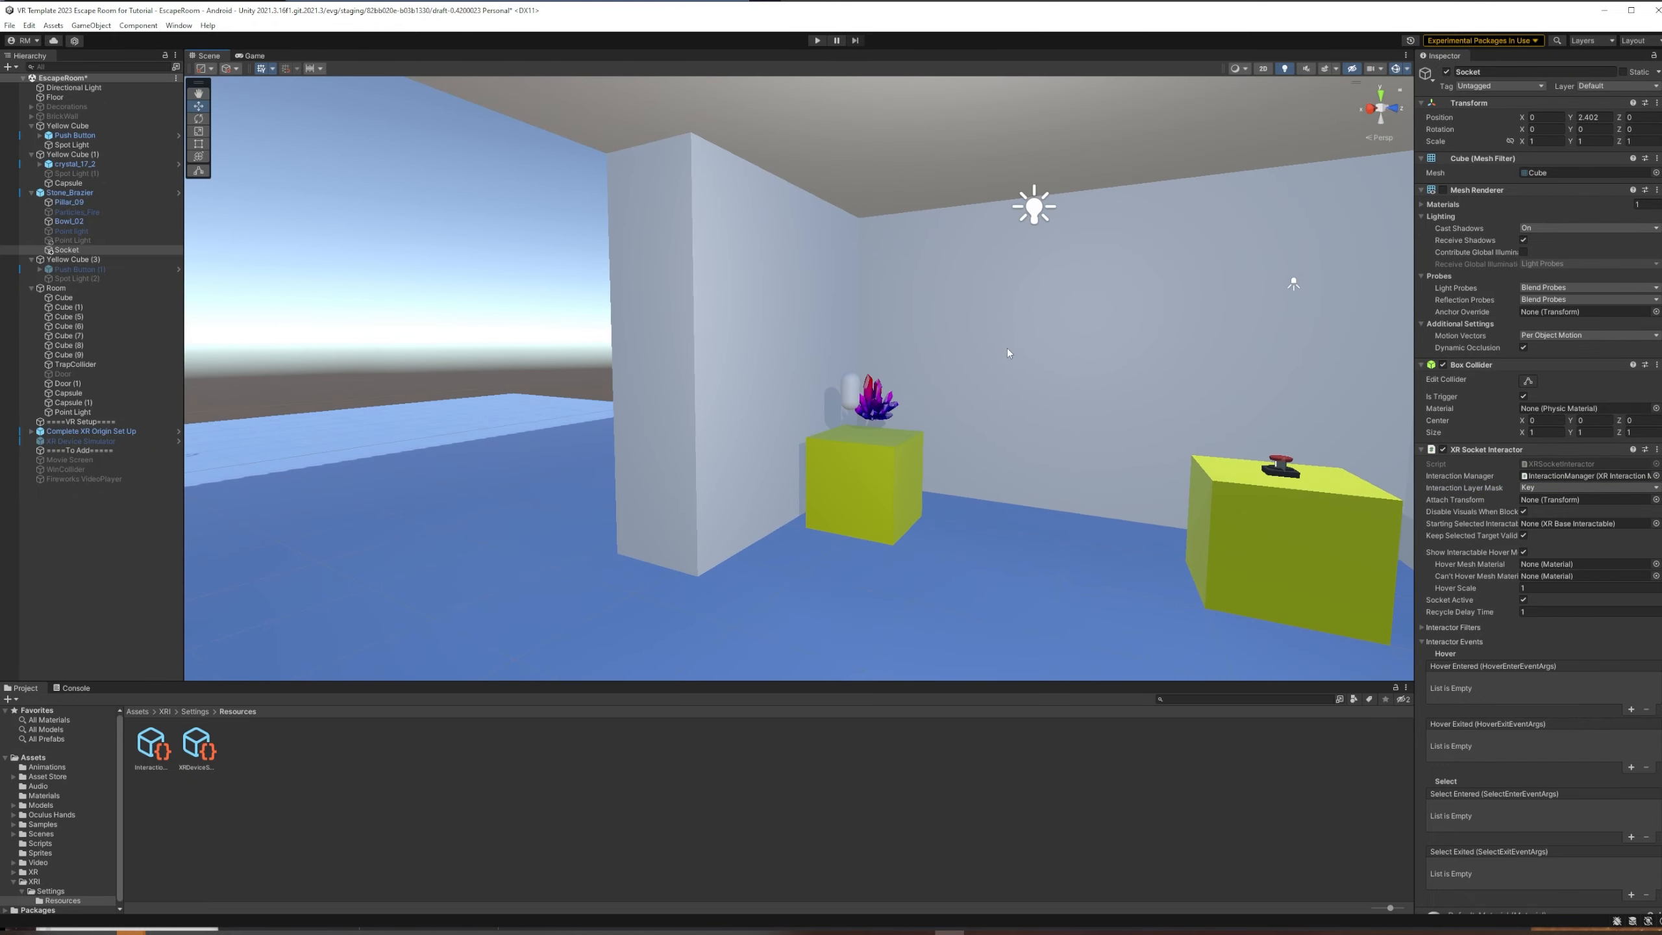
scroll(1024, 440, up, 3)
click(905, 417)
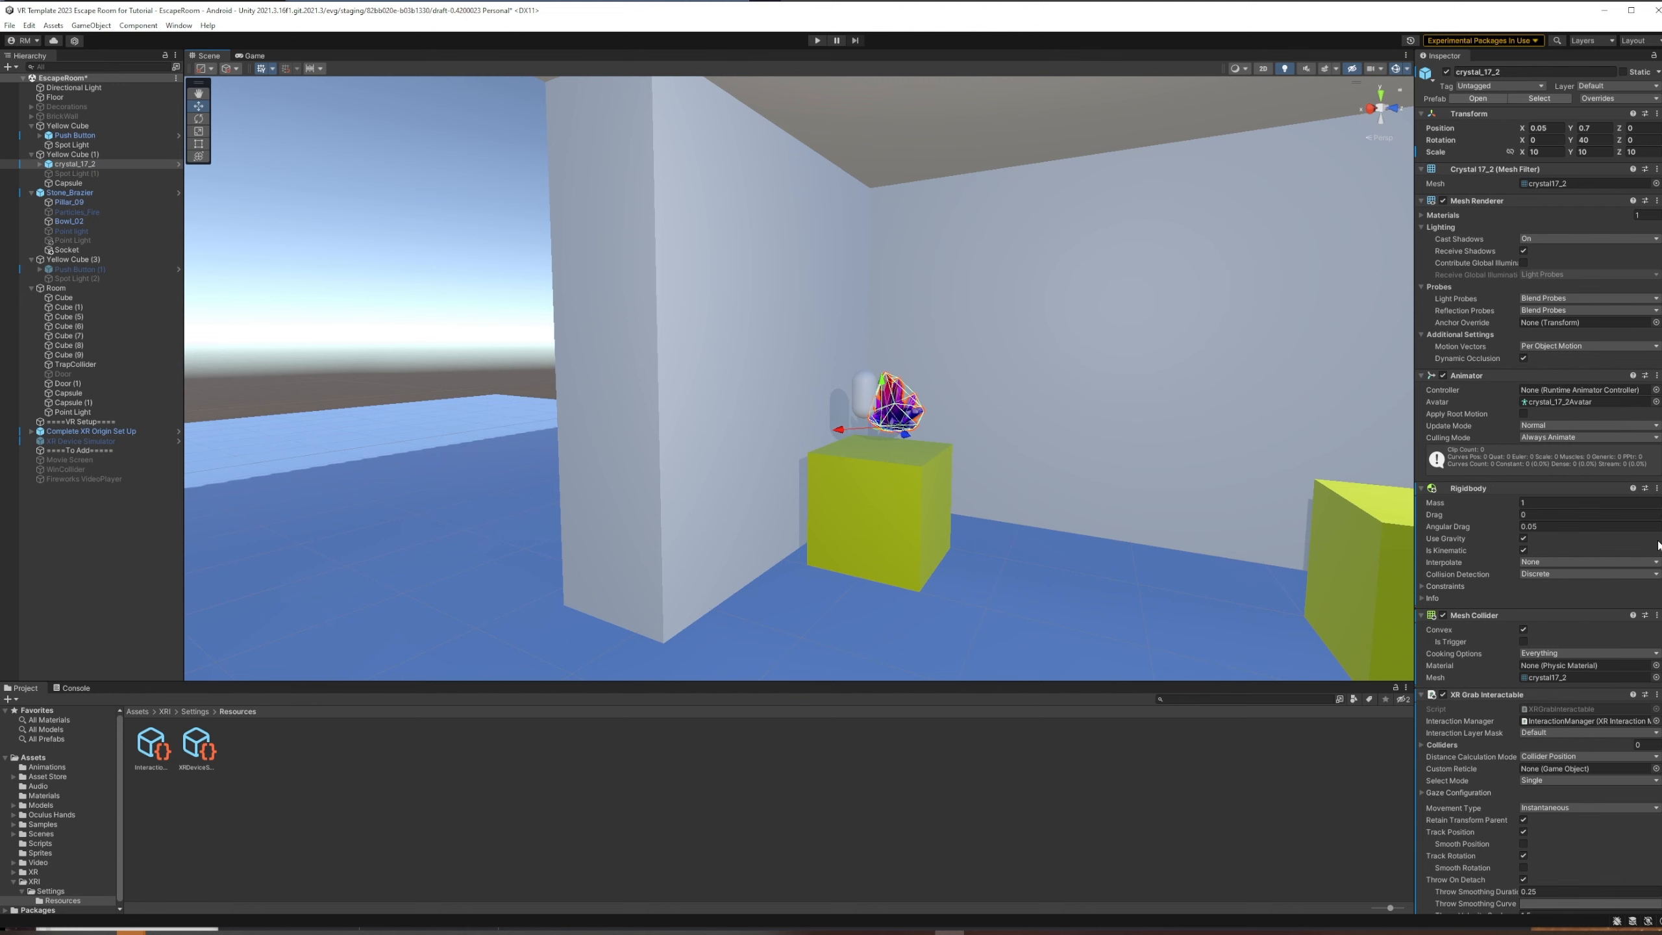
scroll(1492, 320, down, 6)
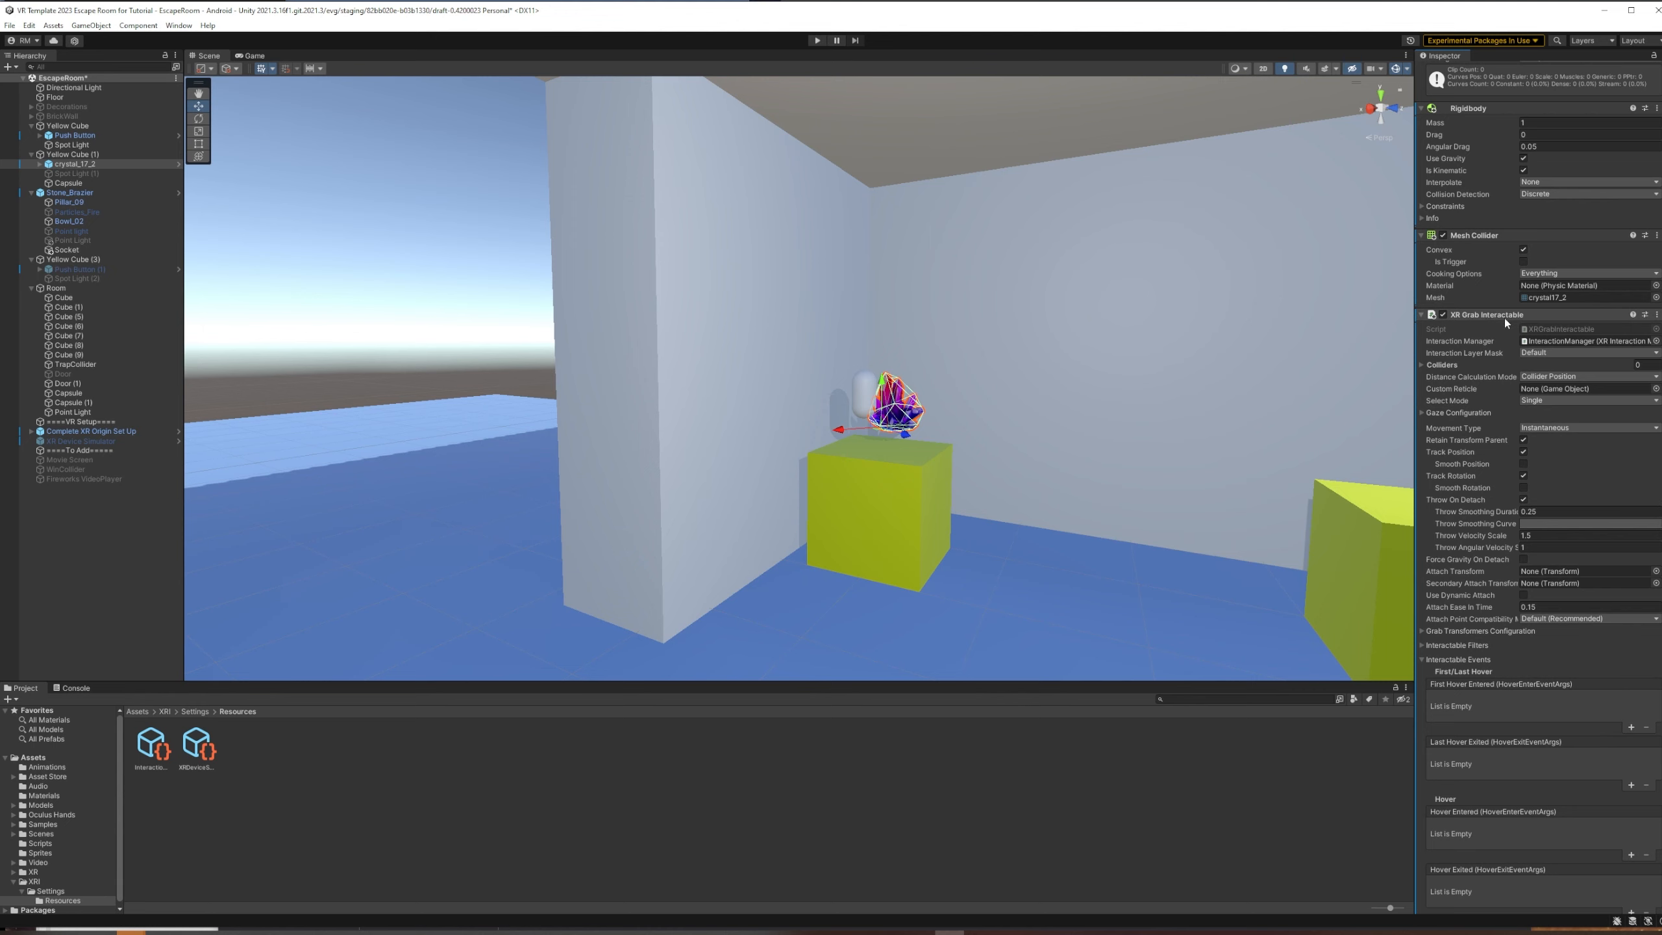
click(1535, 355)
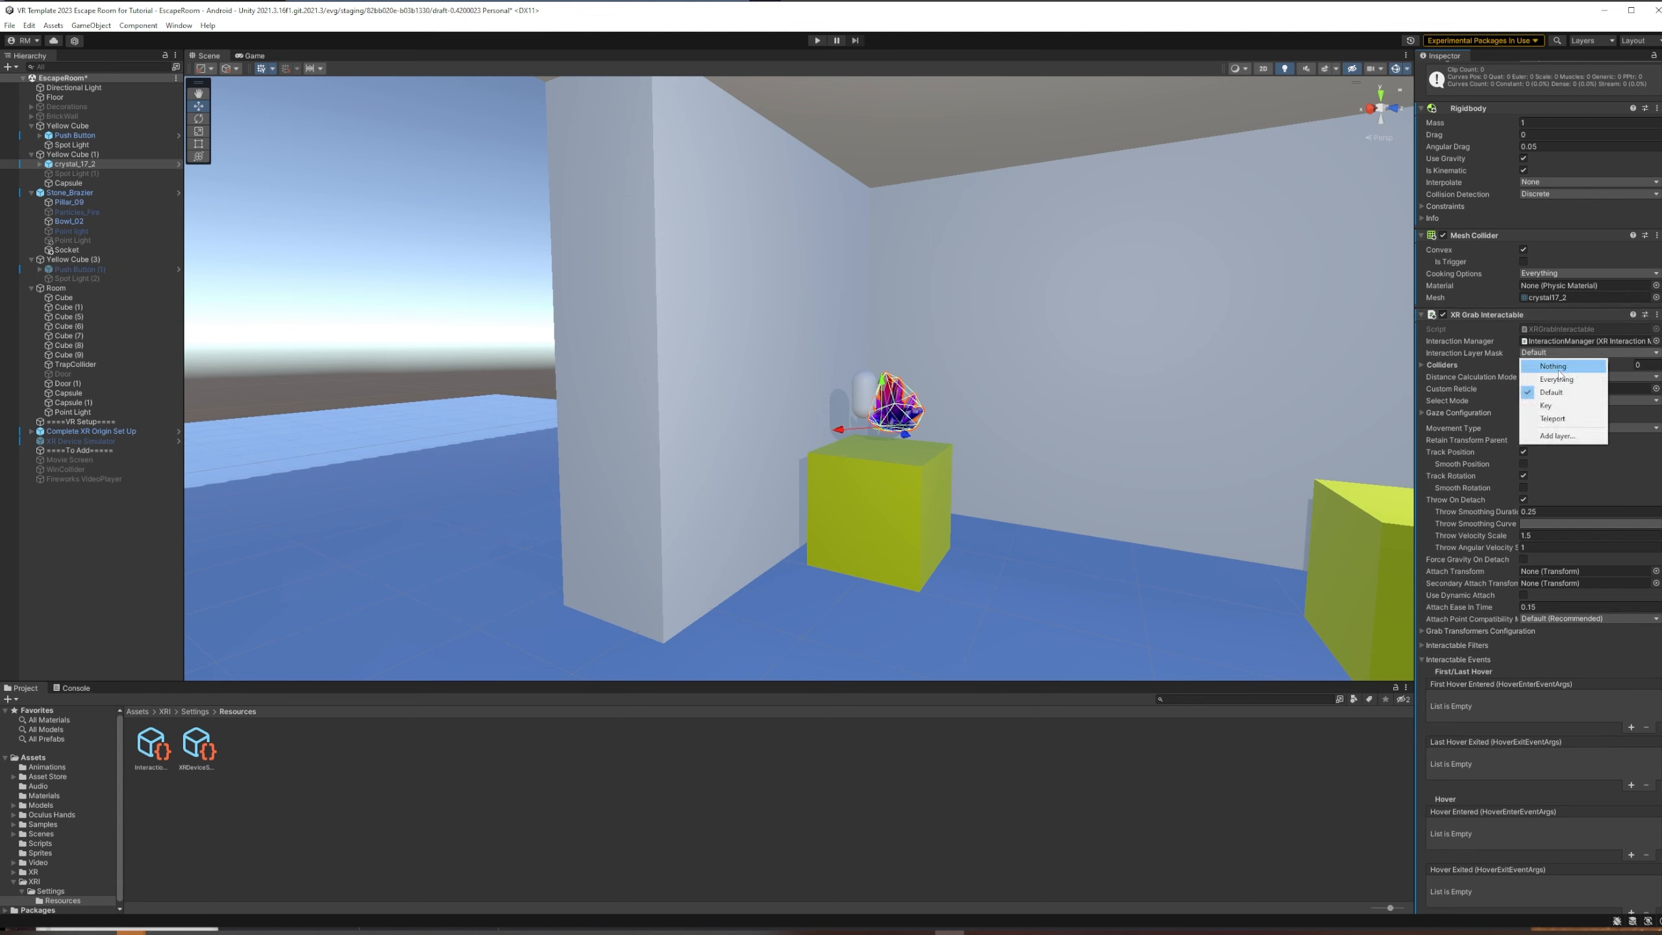
click(1560, 371)
click(1564, 352)
click(1565, 405)
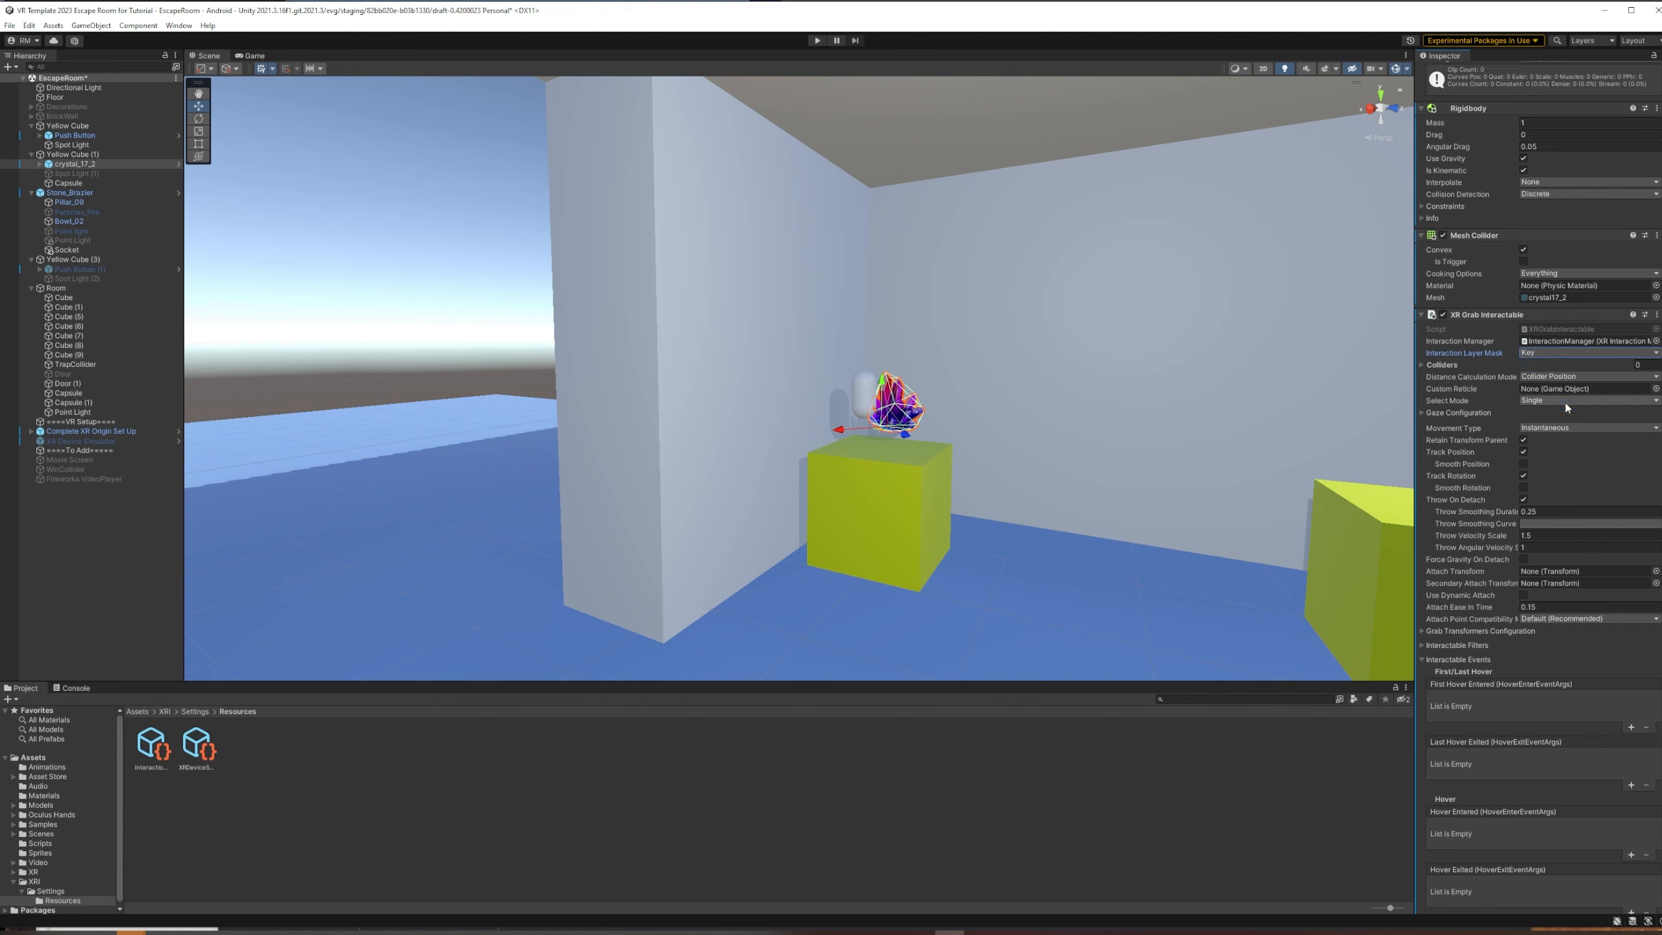
Check the XR Grab Interactable settings of the capsule beside the crystal and play-test the Key layer setup
click(867, 387)
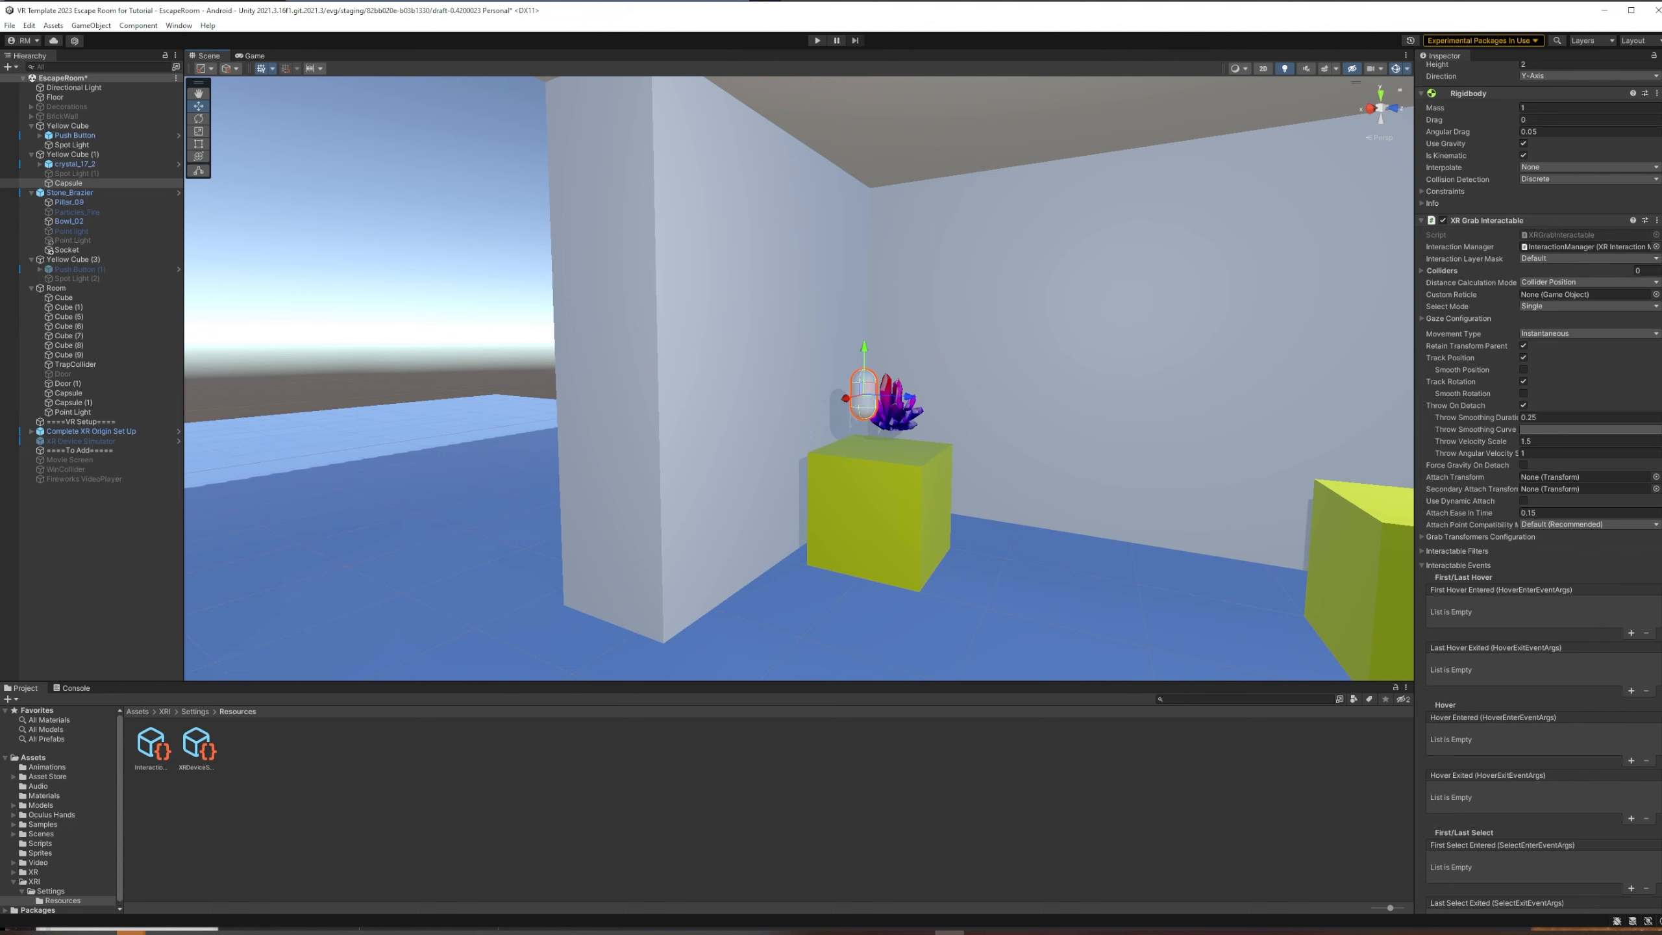
click(818, 41)
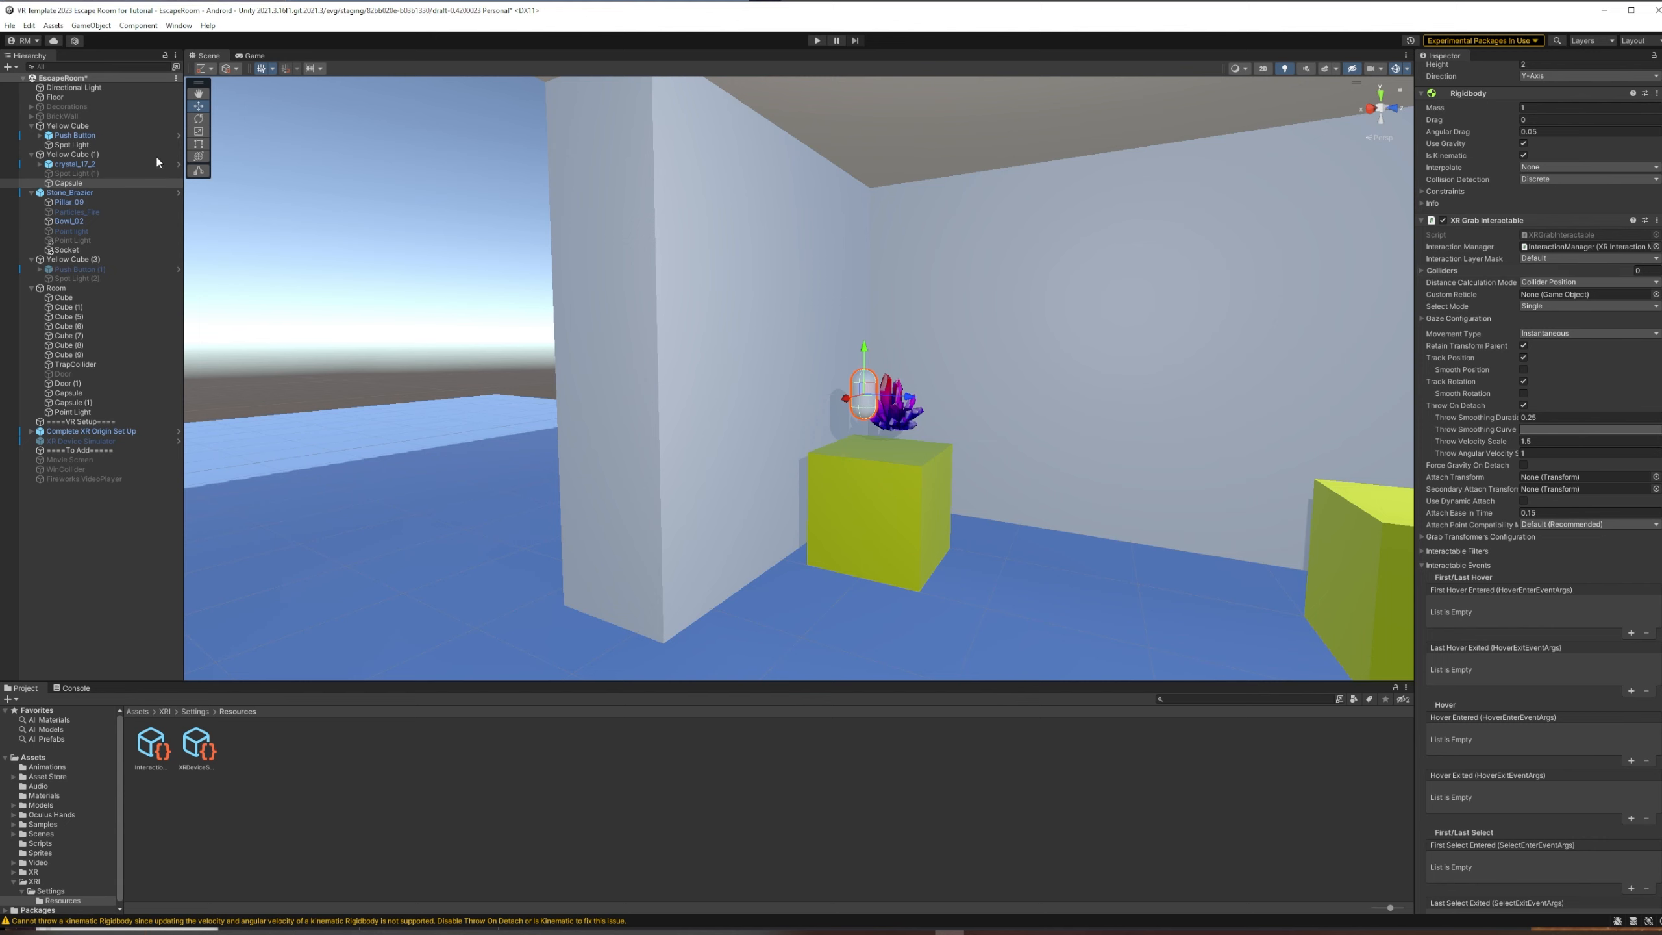
click(130, 164)
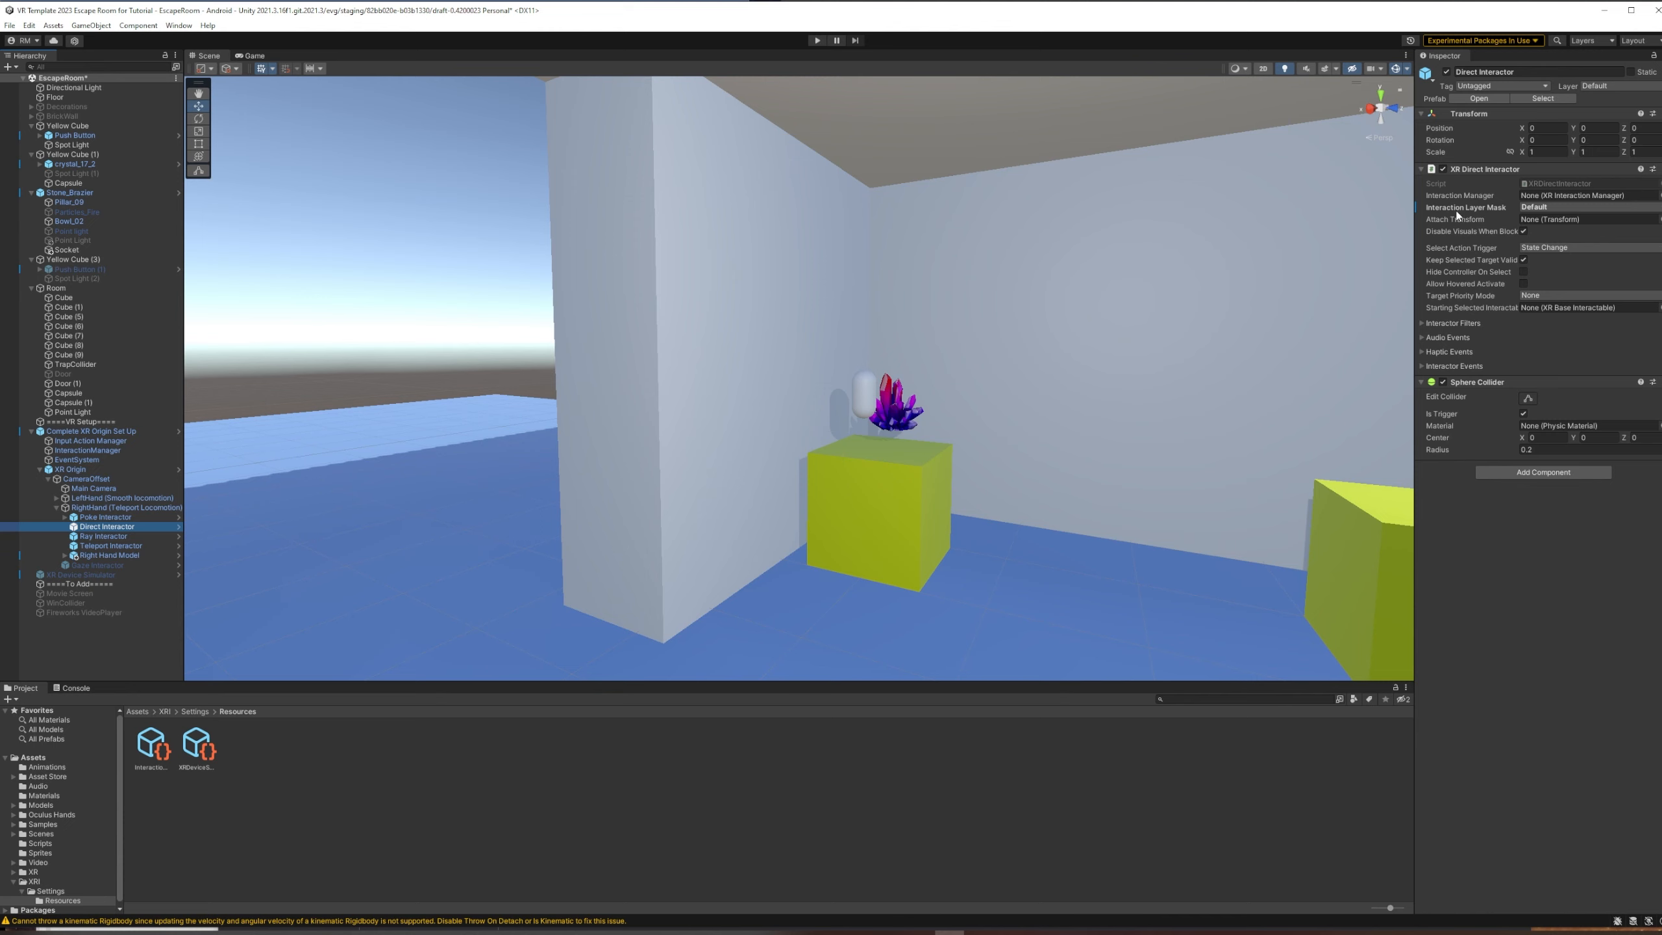
Add Key alongside Default in the Interaction Layer Mask of the right hand's XR Direct Interactor
click(1541, 208)
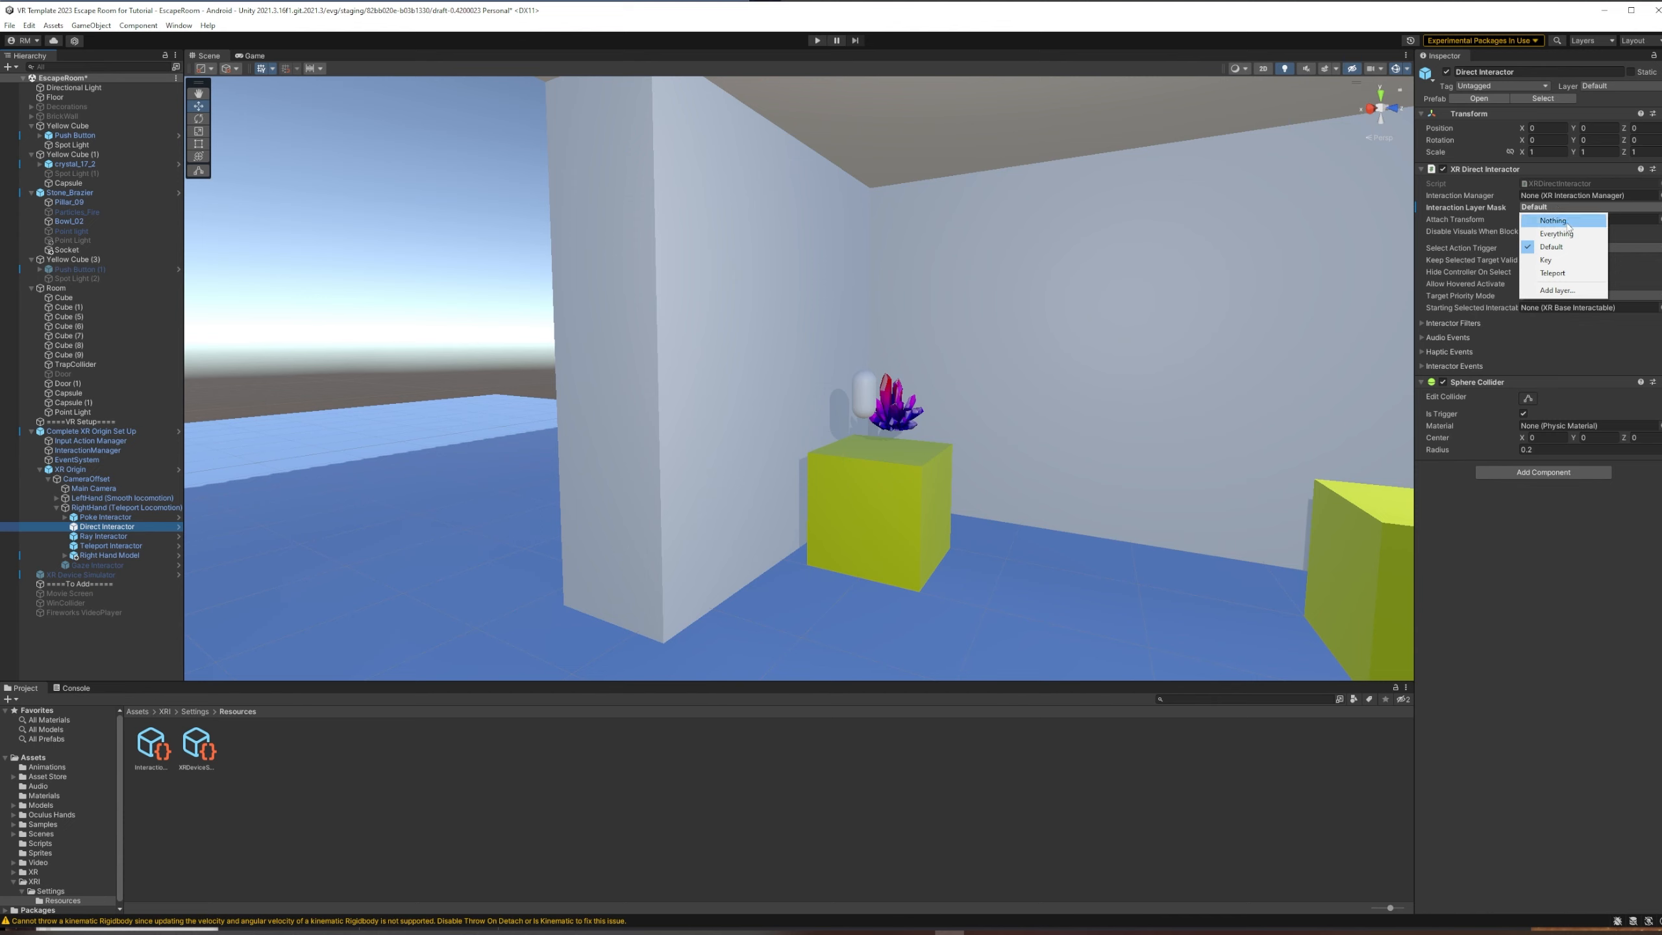
click(1551, 260)
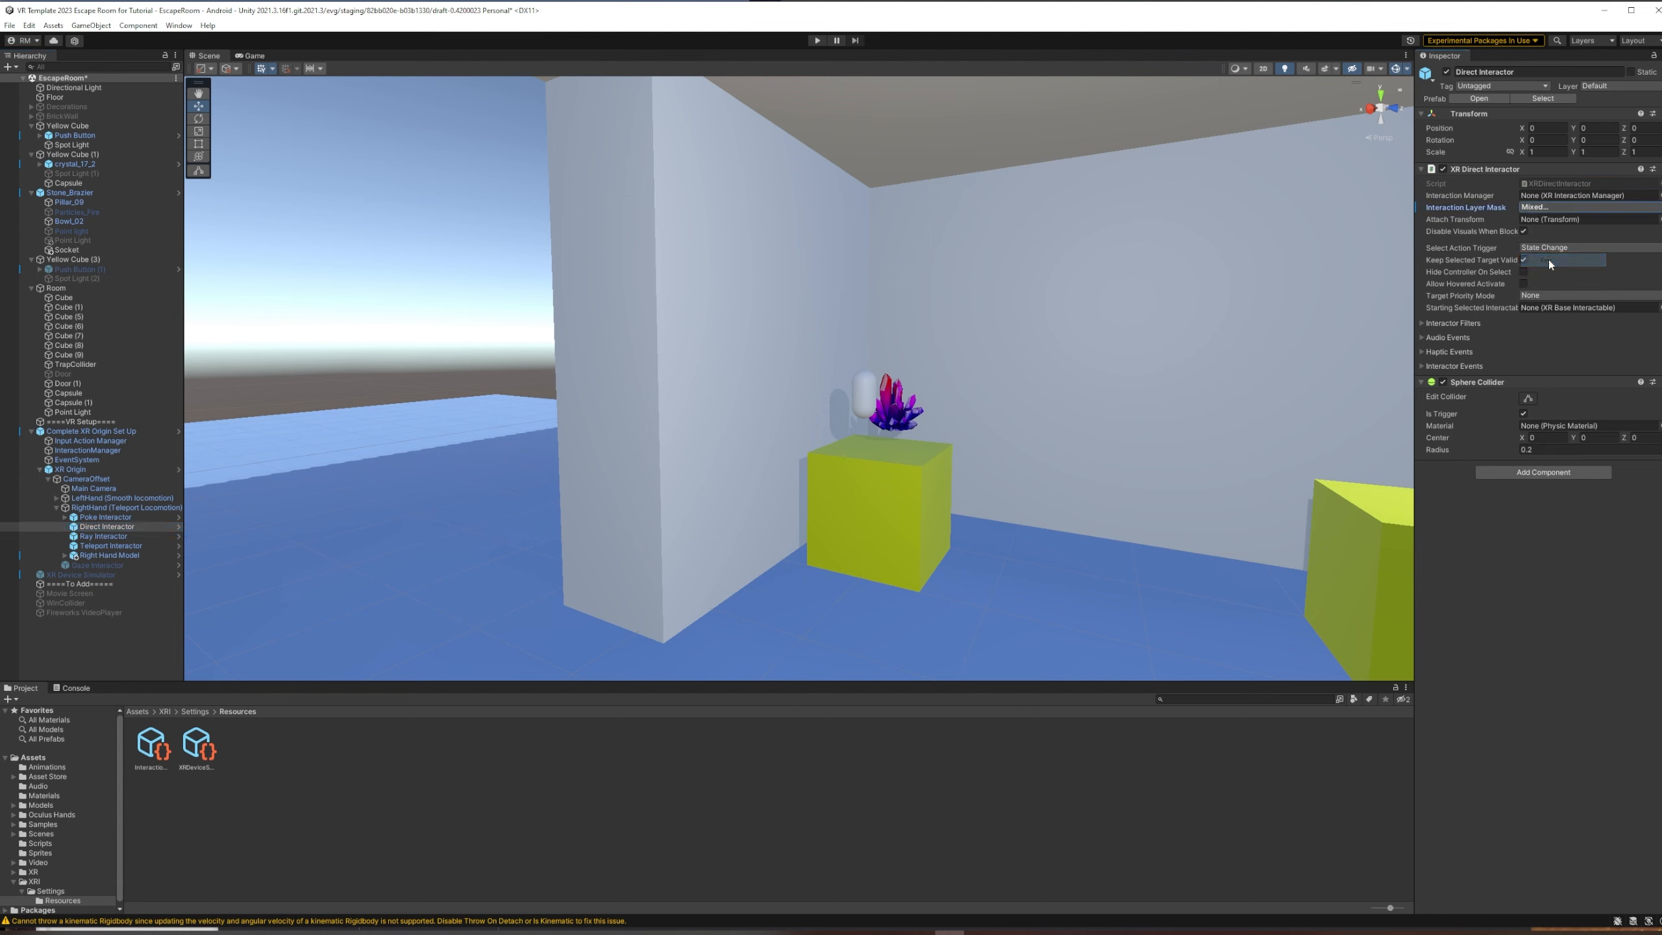
click(1564, 208)
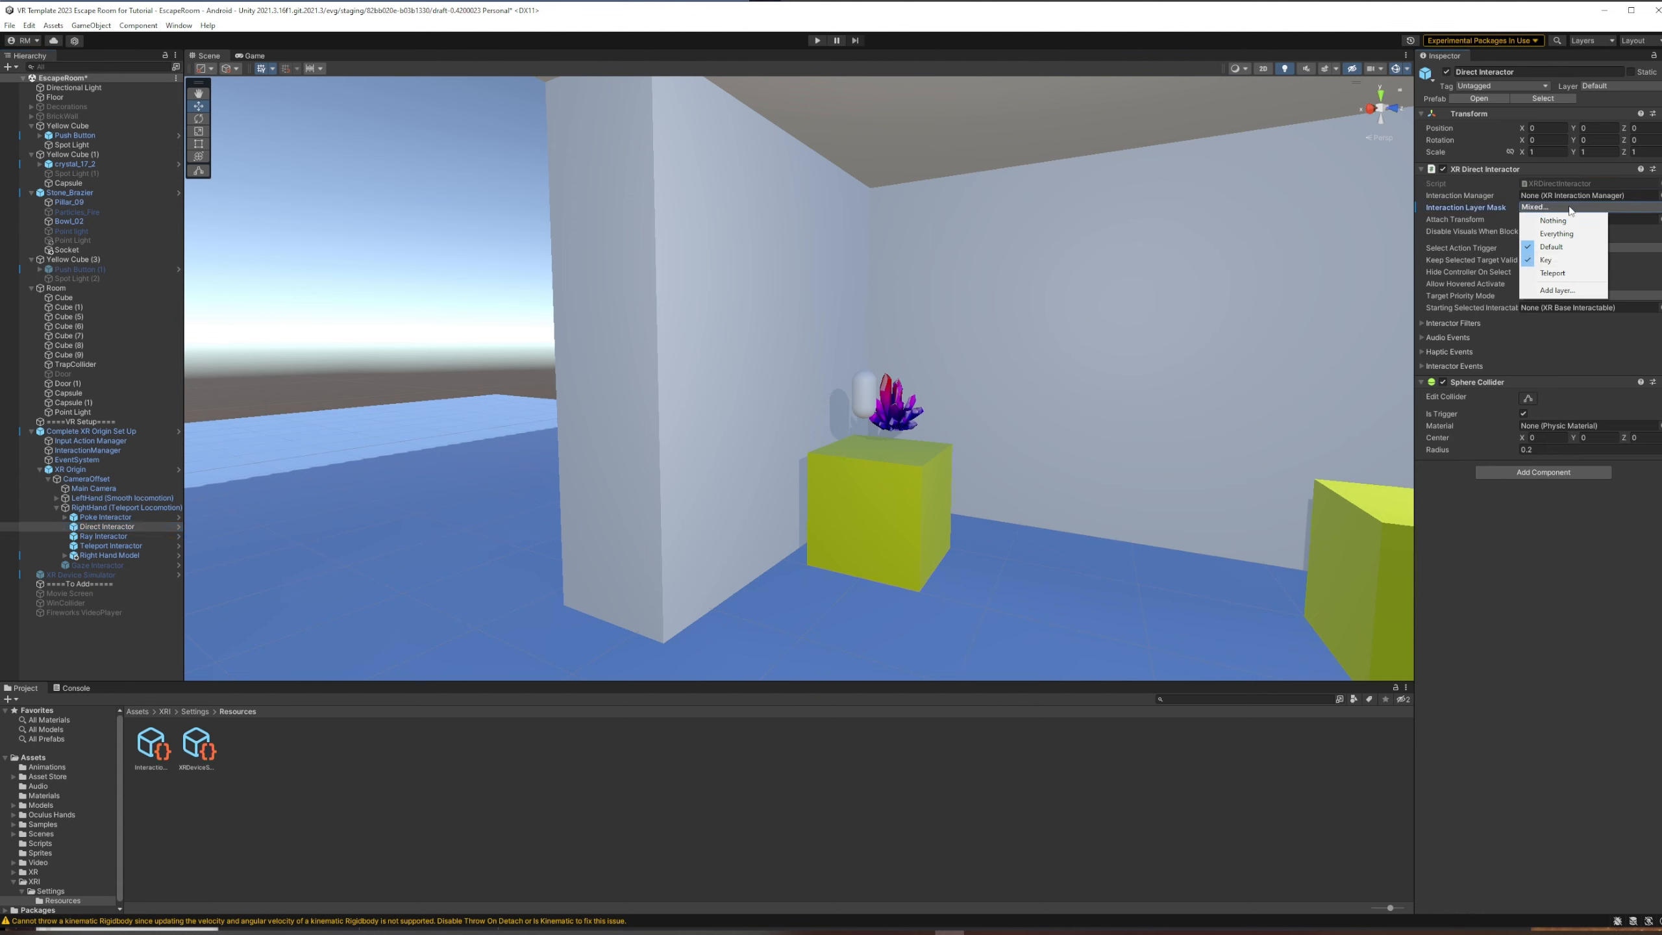
click(1572, 210)
click(1465, 208)
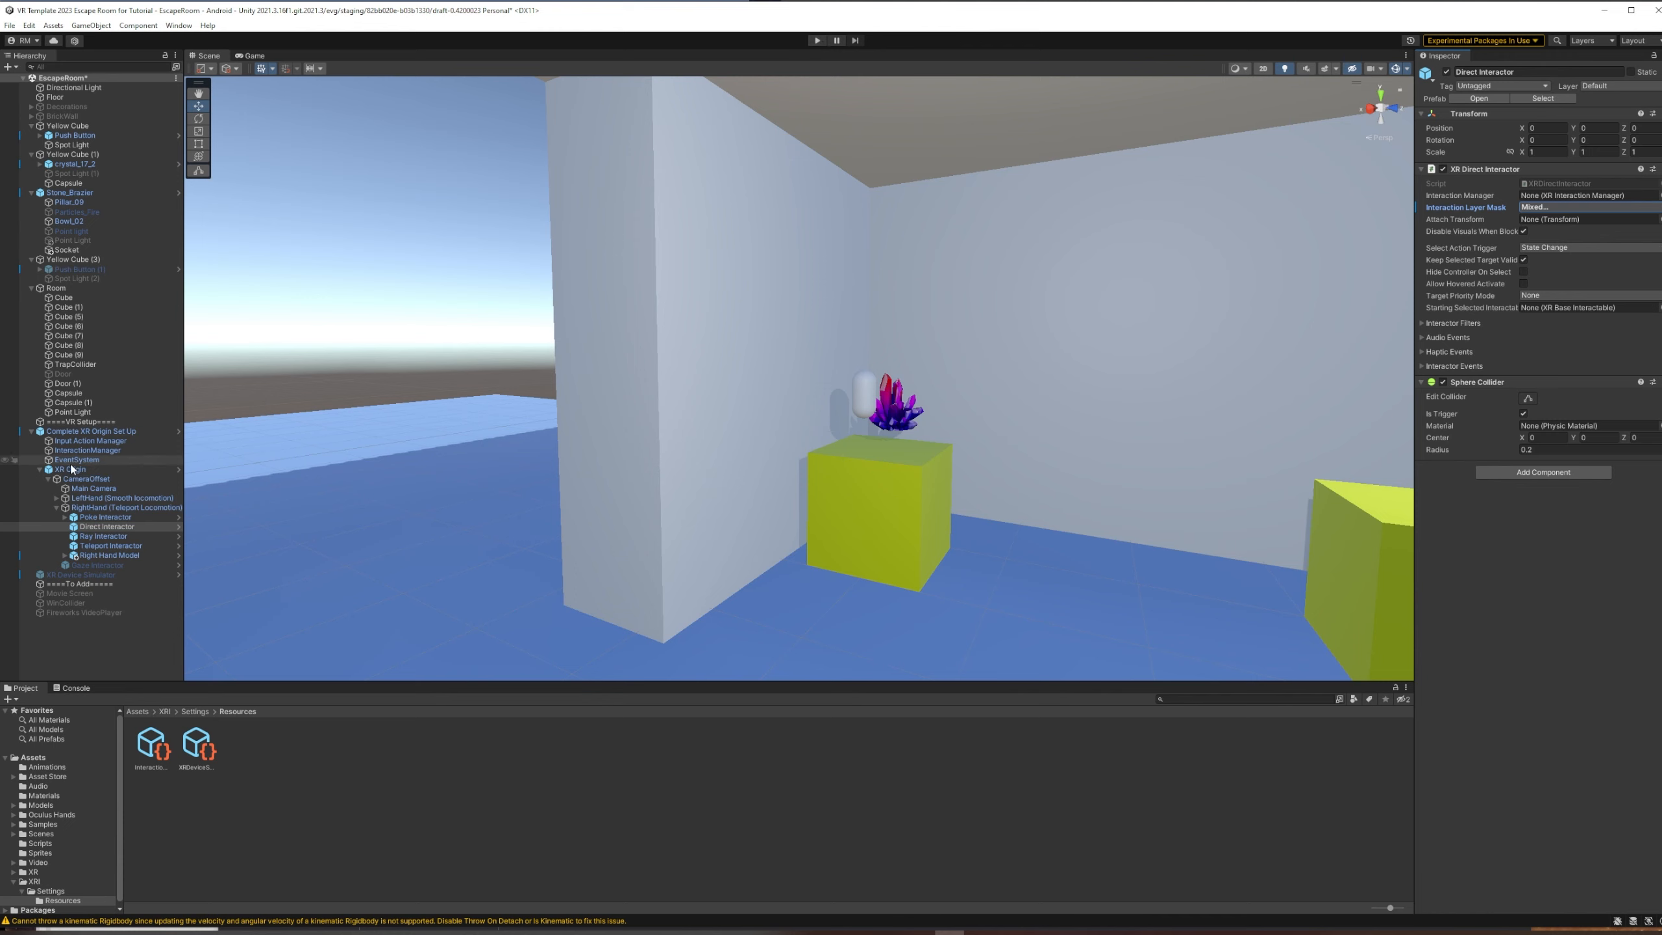
Add Key to the left hand's Direct Interactor layer mask as well, and play-test grabbing the crystal
click(56, 498)
click(107, 517)
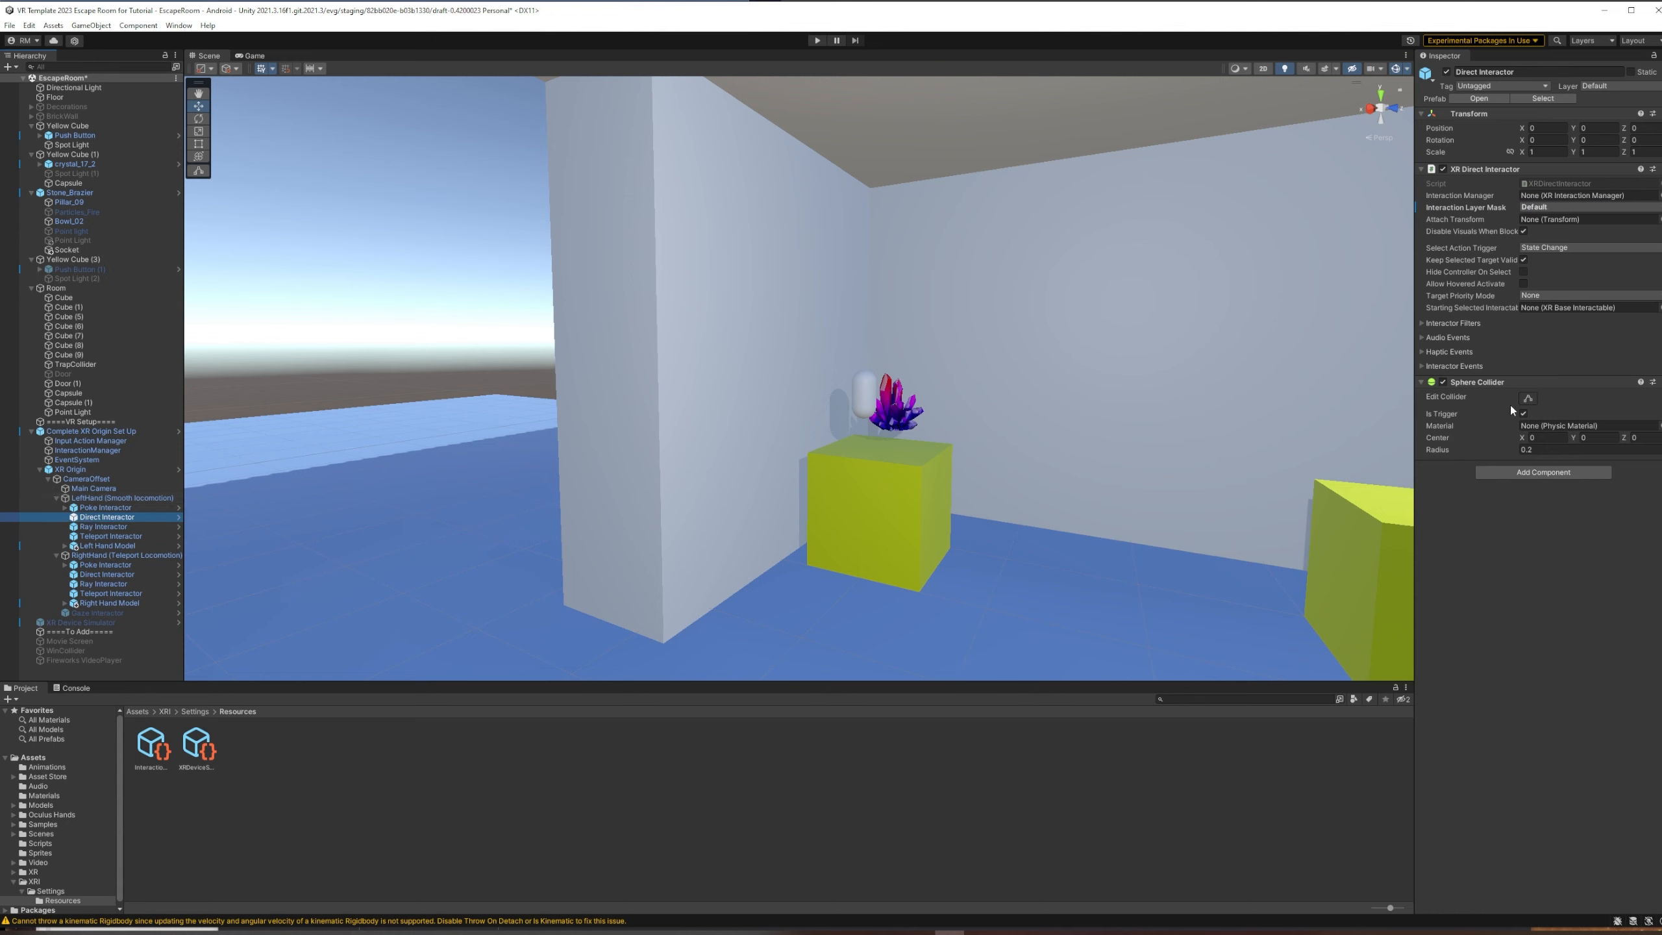
click(1575, 208)
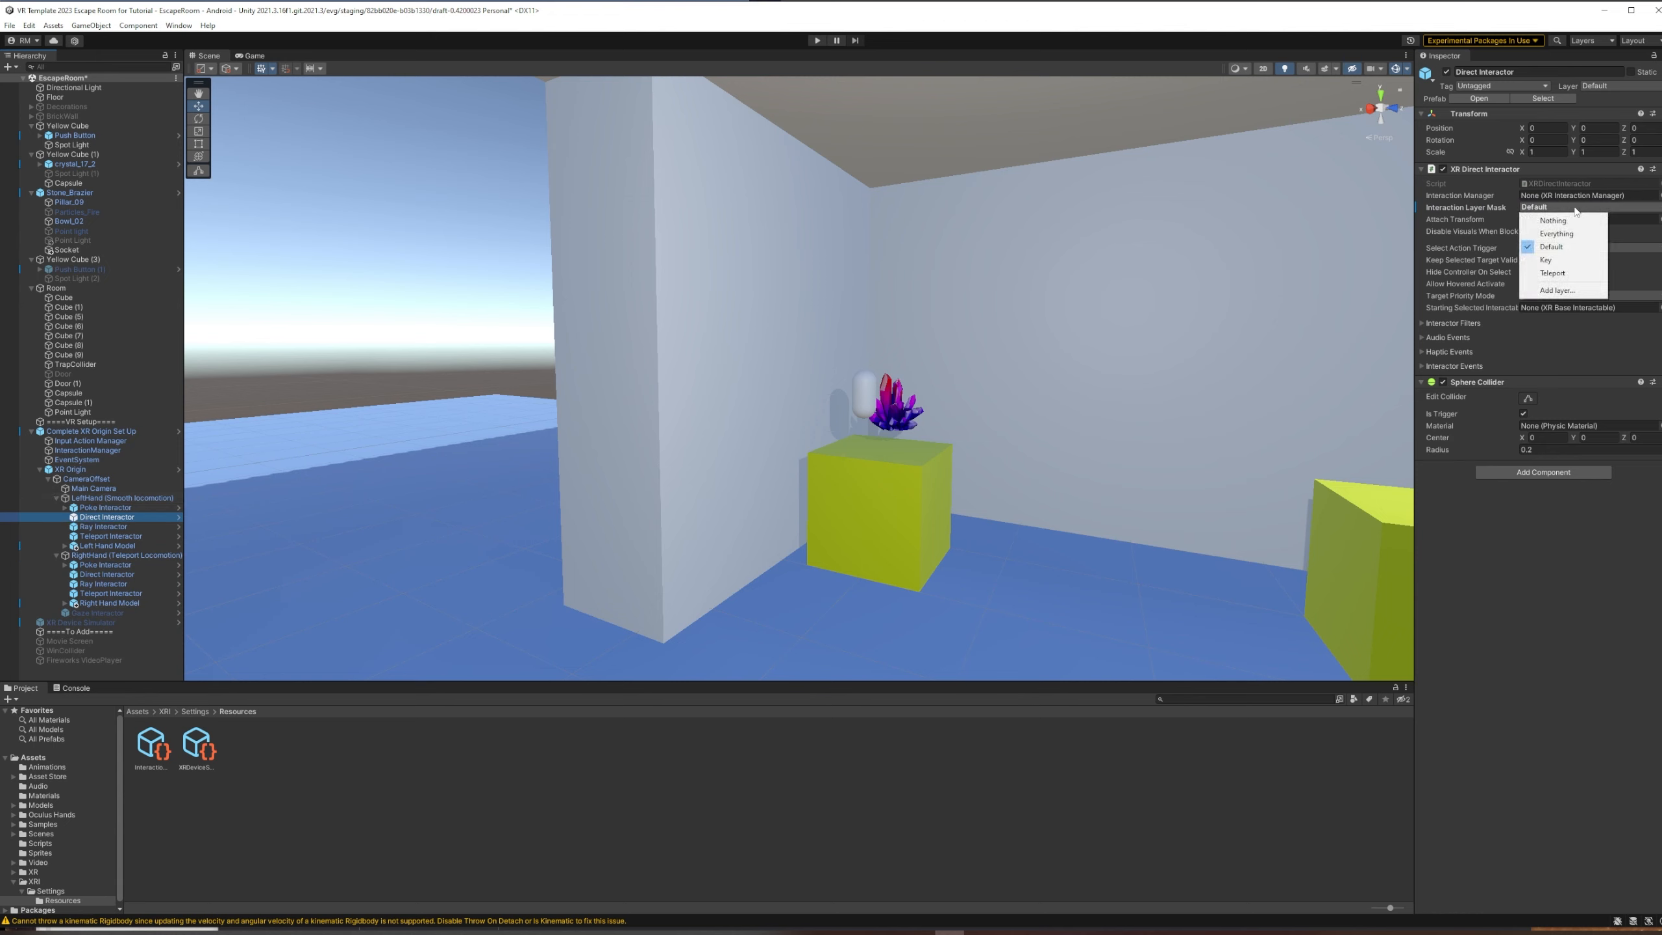
click(1552, 260)
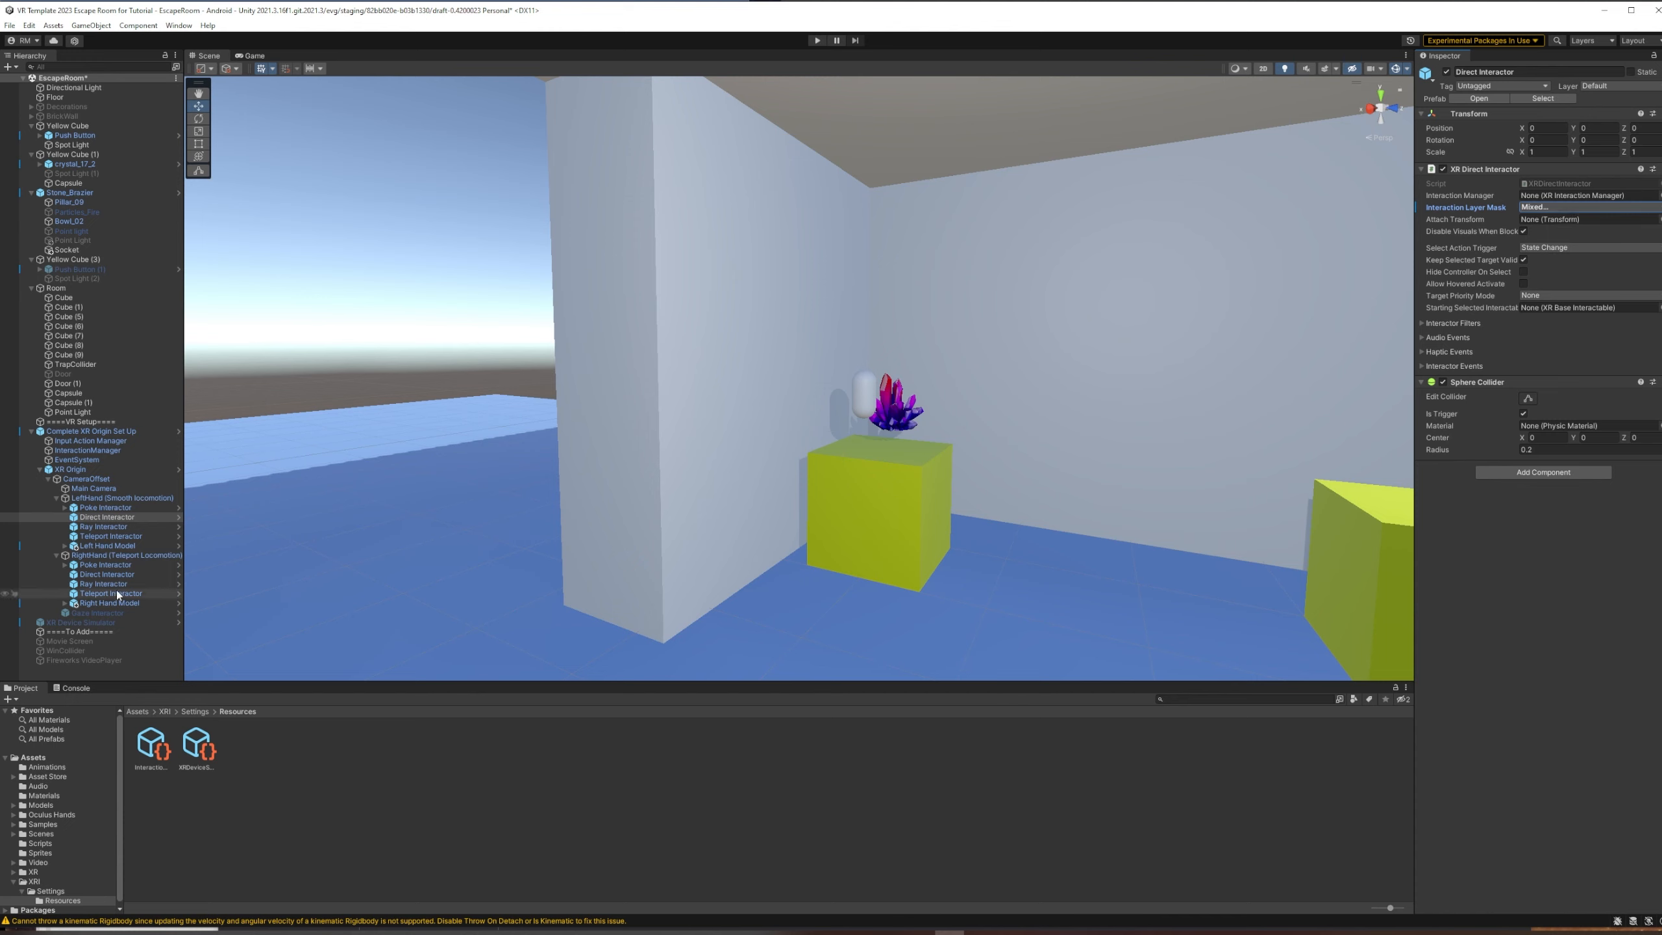
click(817, 41)
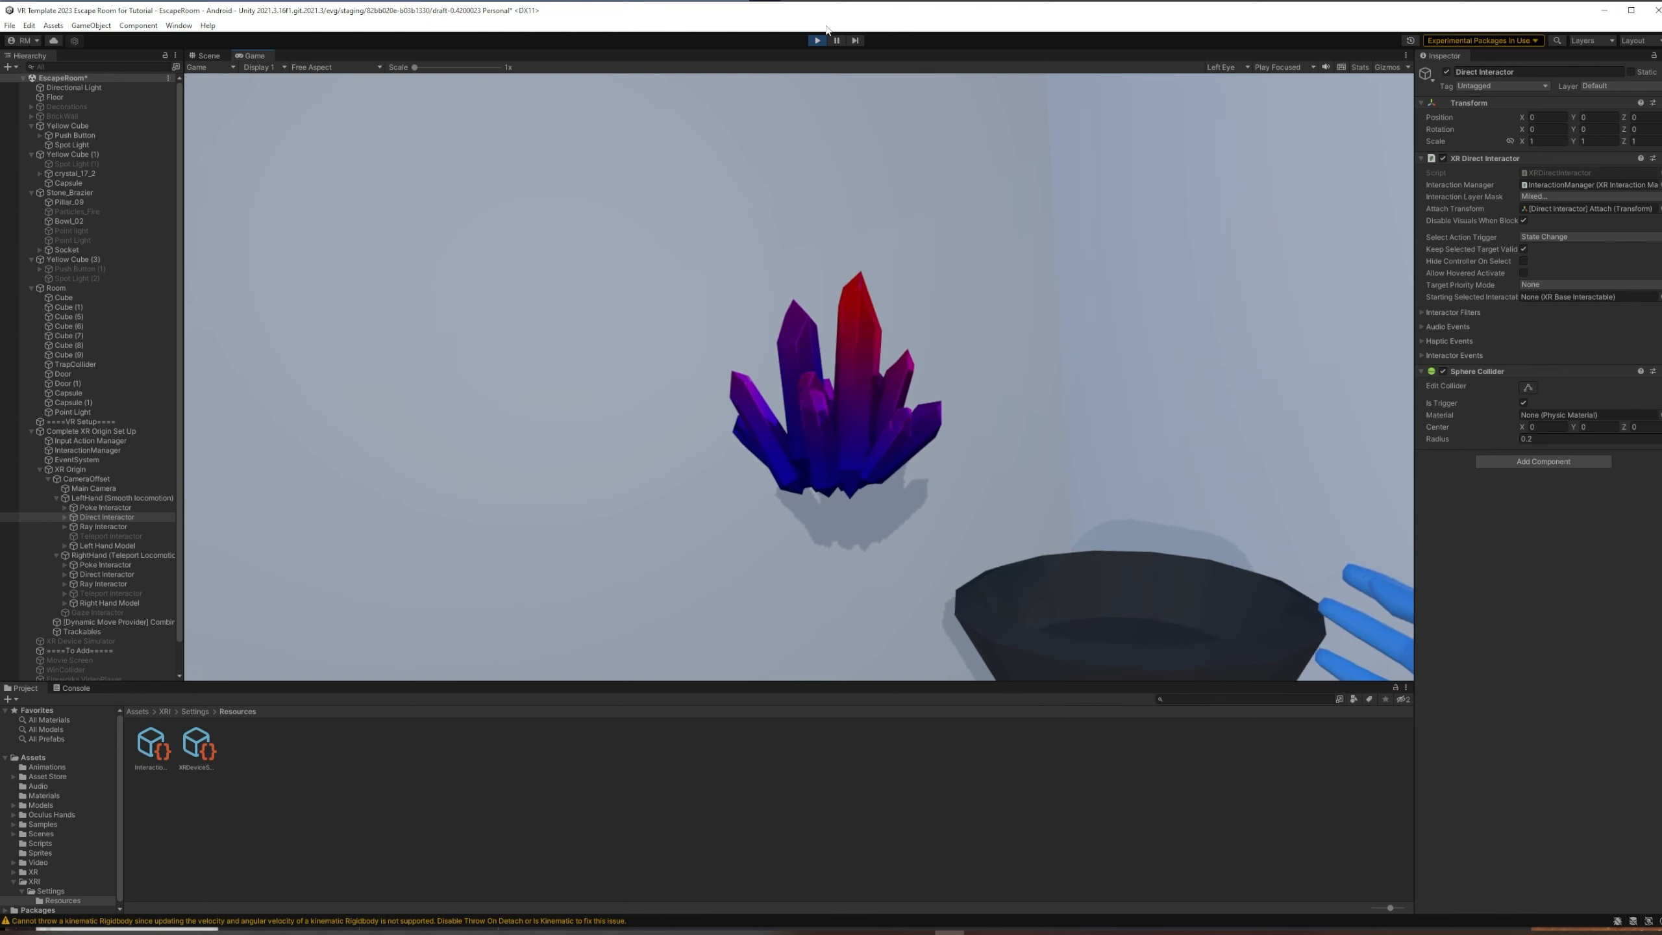
click(817, 41)
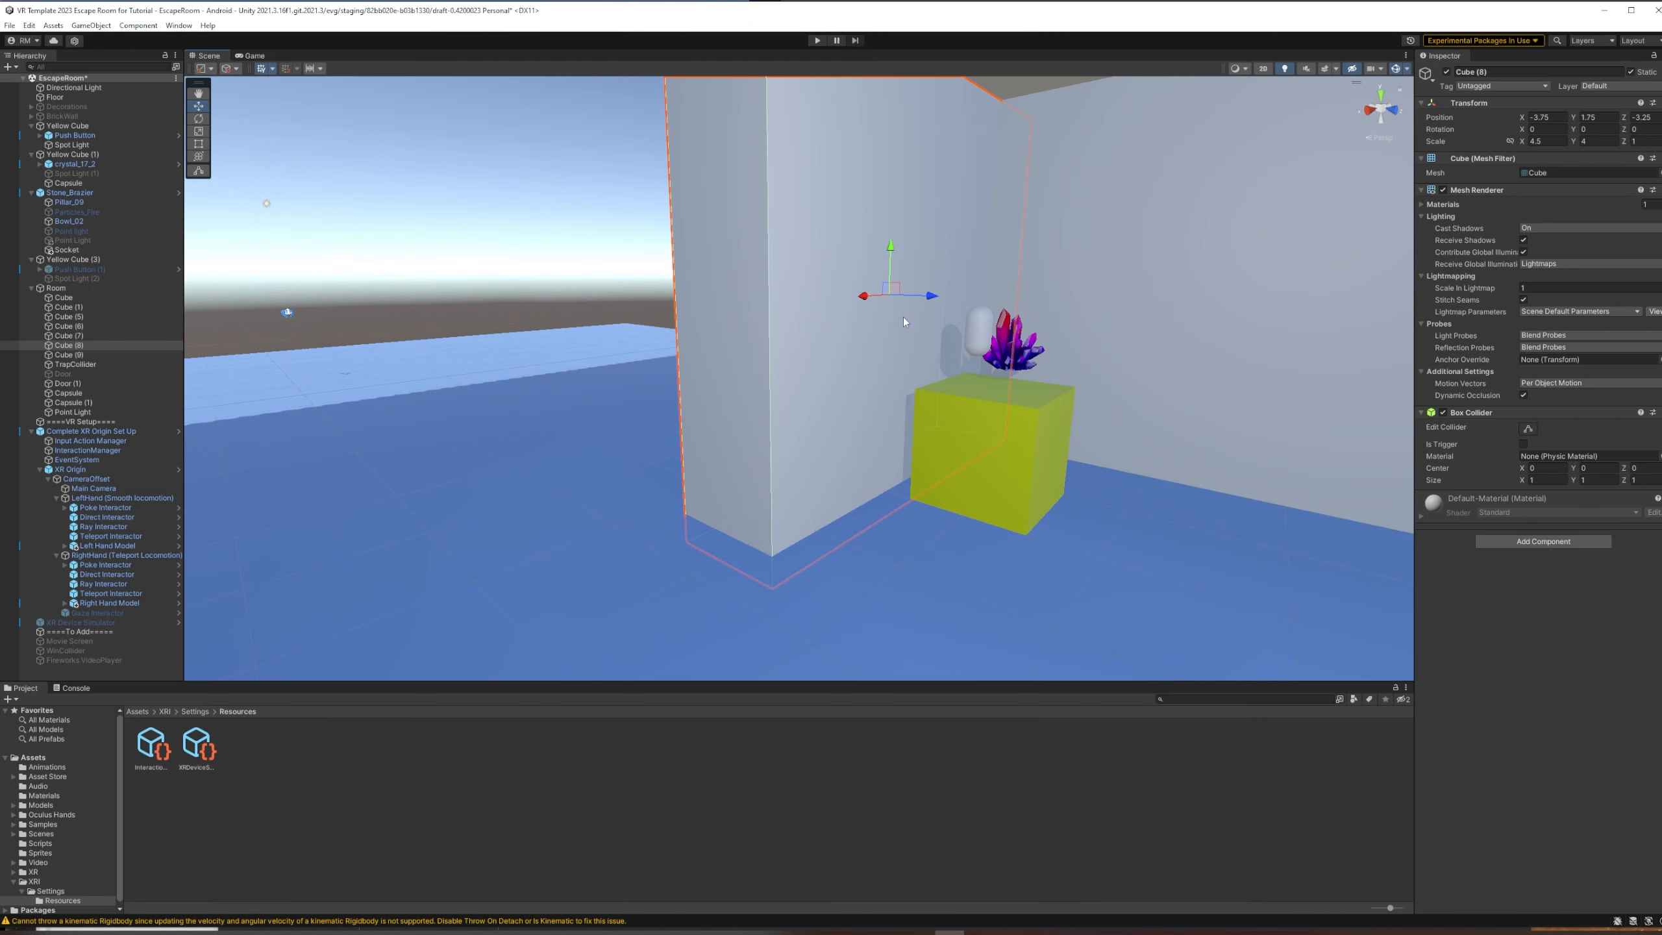
Add an empty entry to the Select Entered event of the brazier Socket's XR Socket Interactor
click(1103, 249)
right_drag(1120, 254, 692, 266)
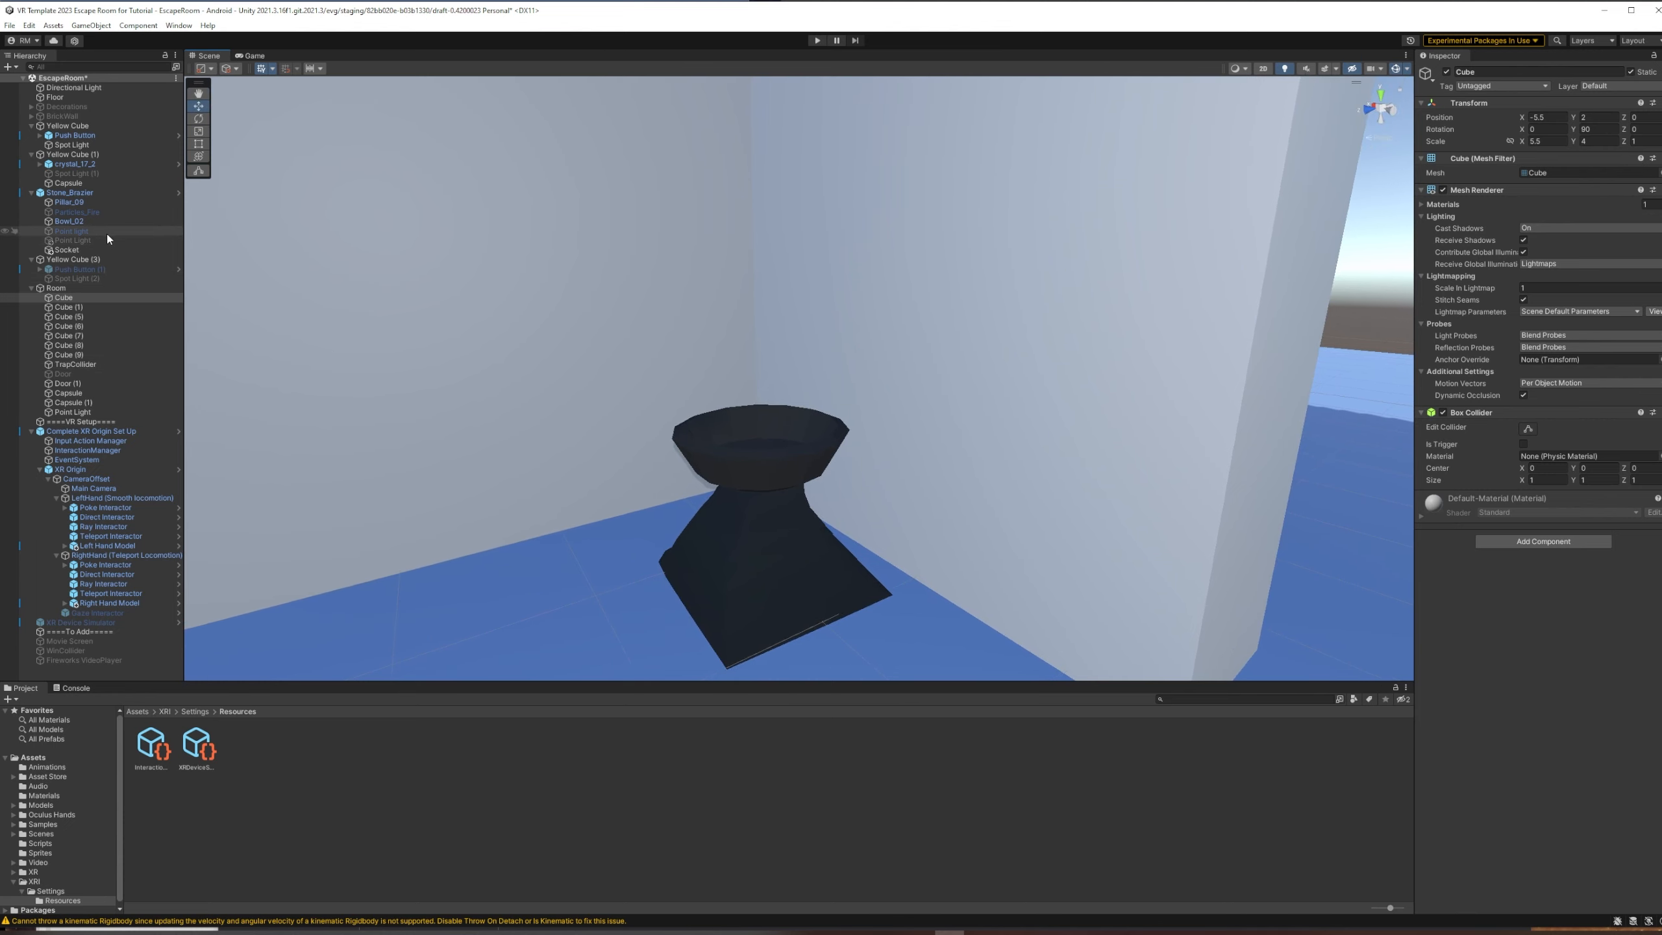
click(105, 251)
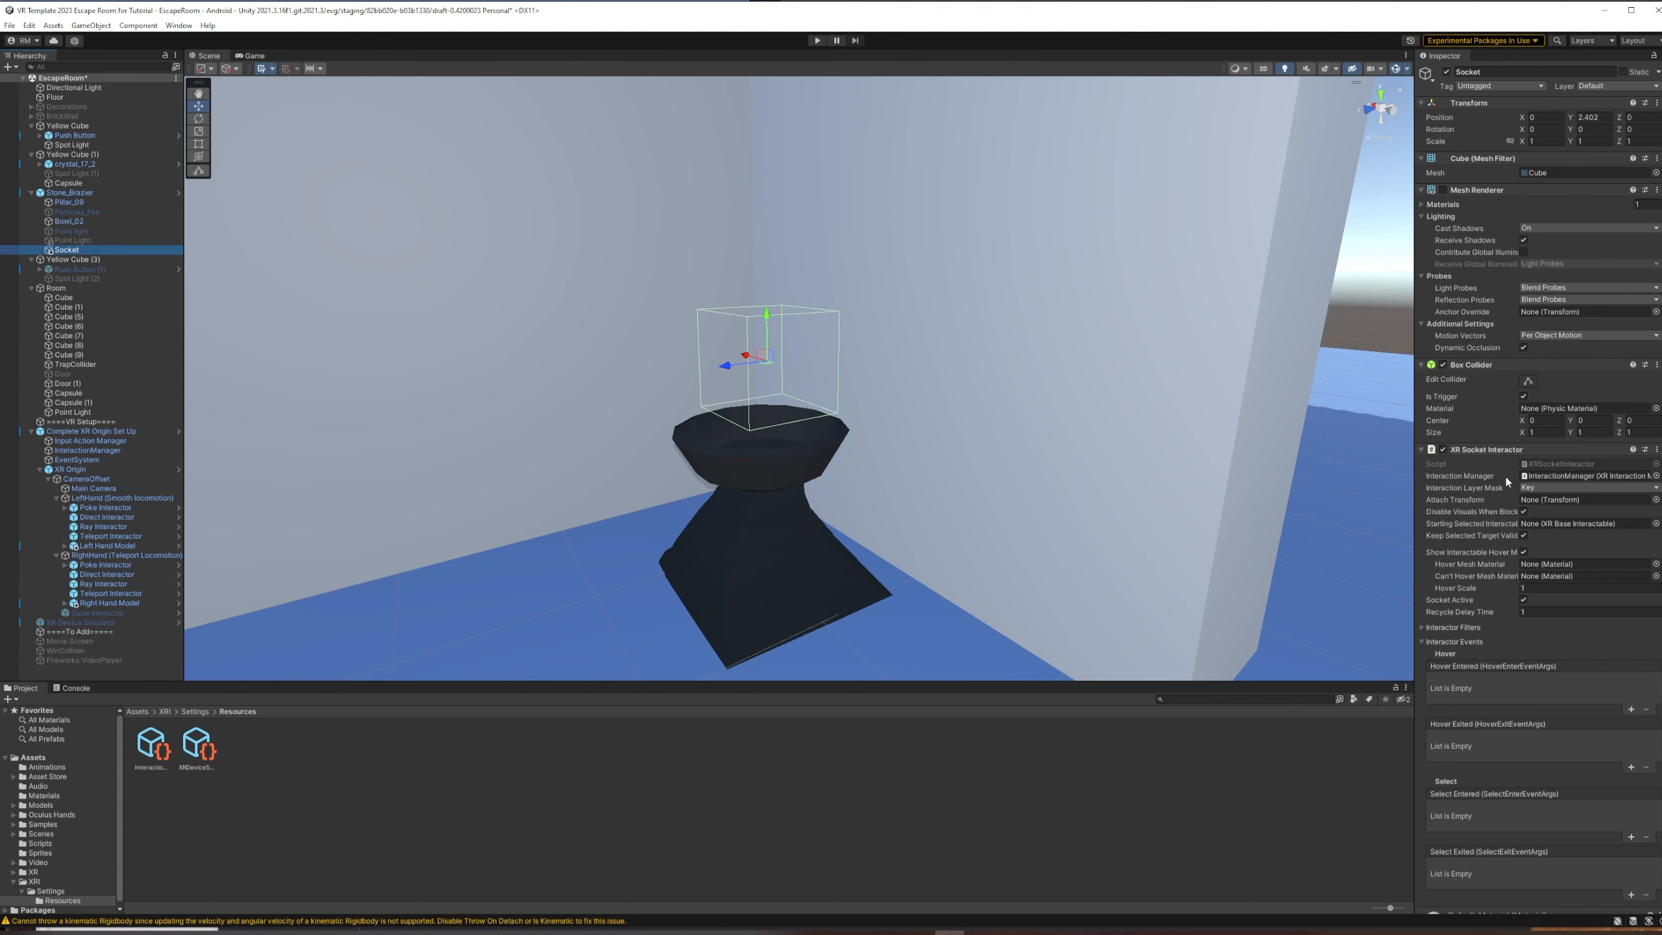
scroll(1504, 479, down, 3)
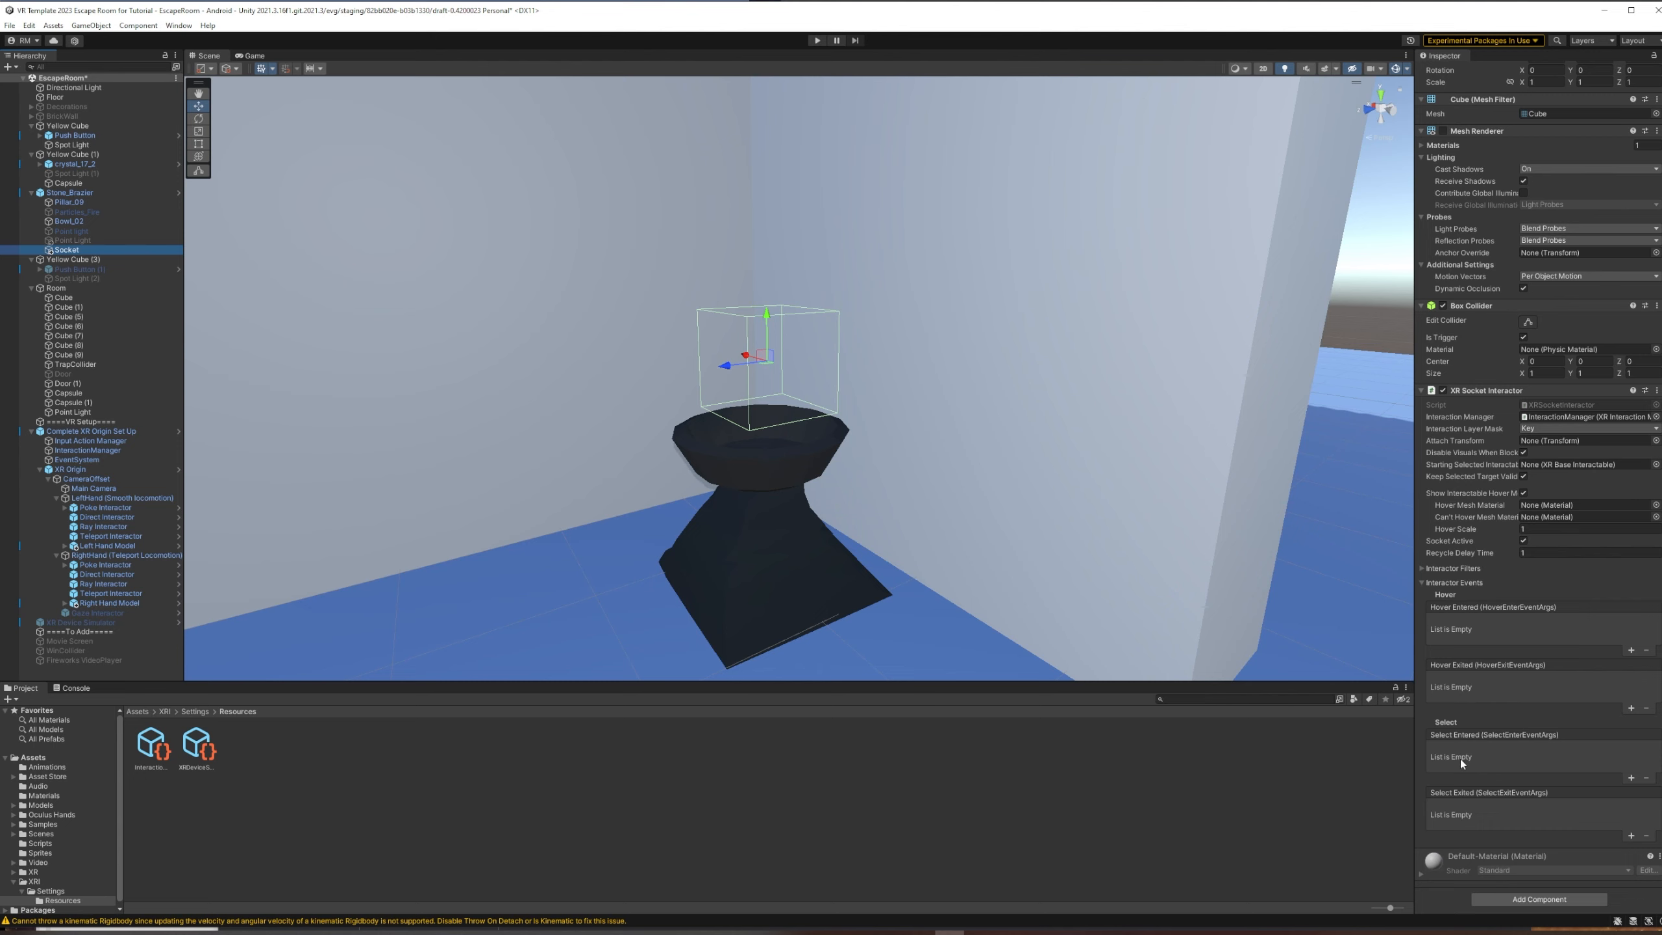
click(1630, 779)
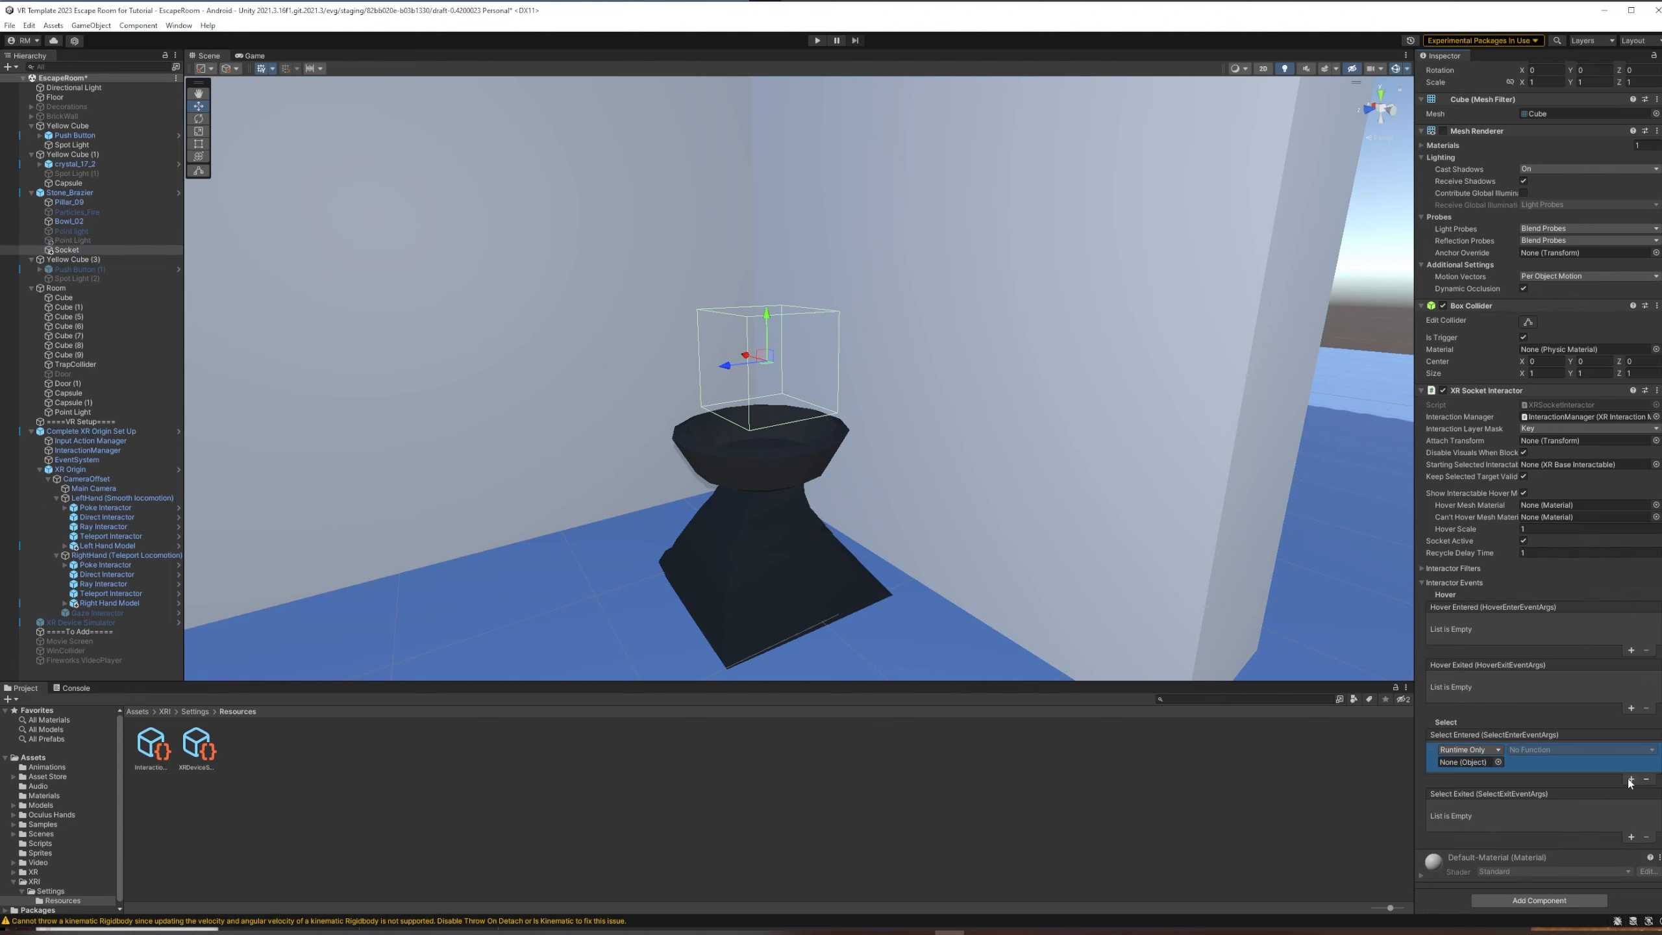
right_drag(1272, 437, 1124, 430)
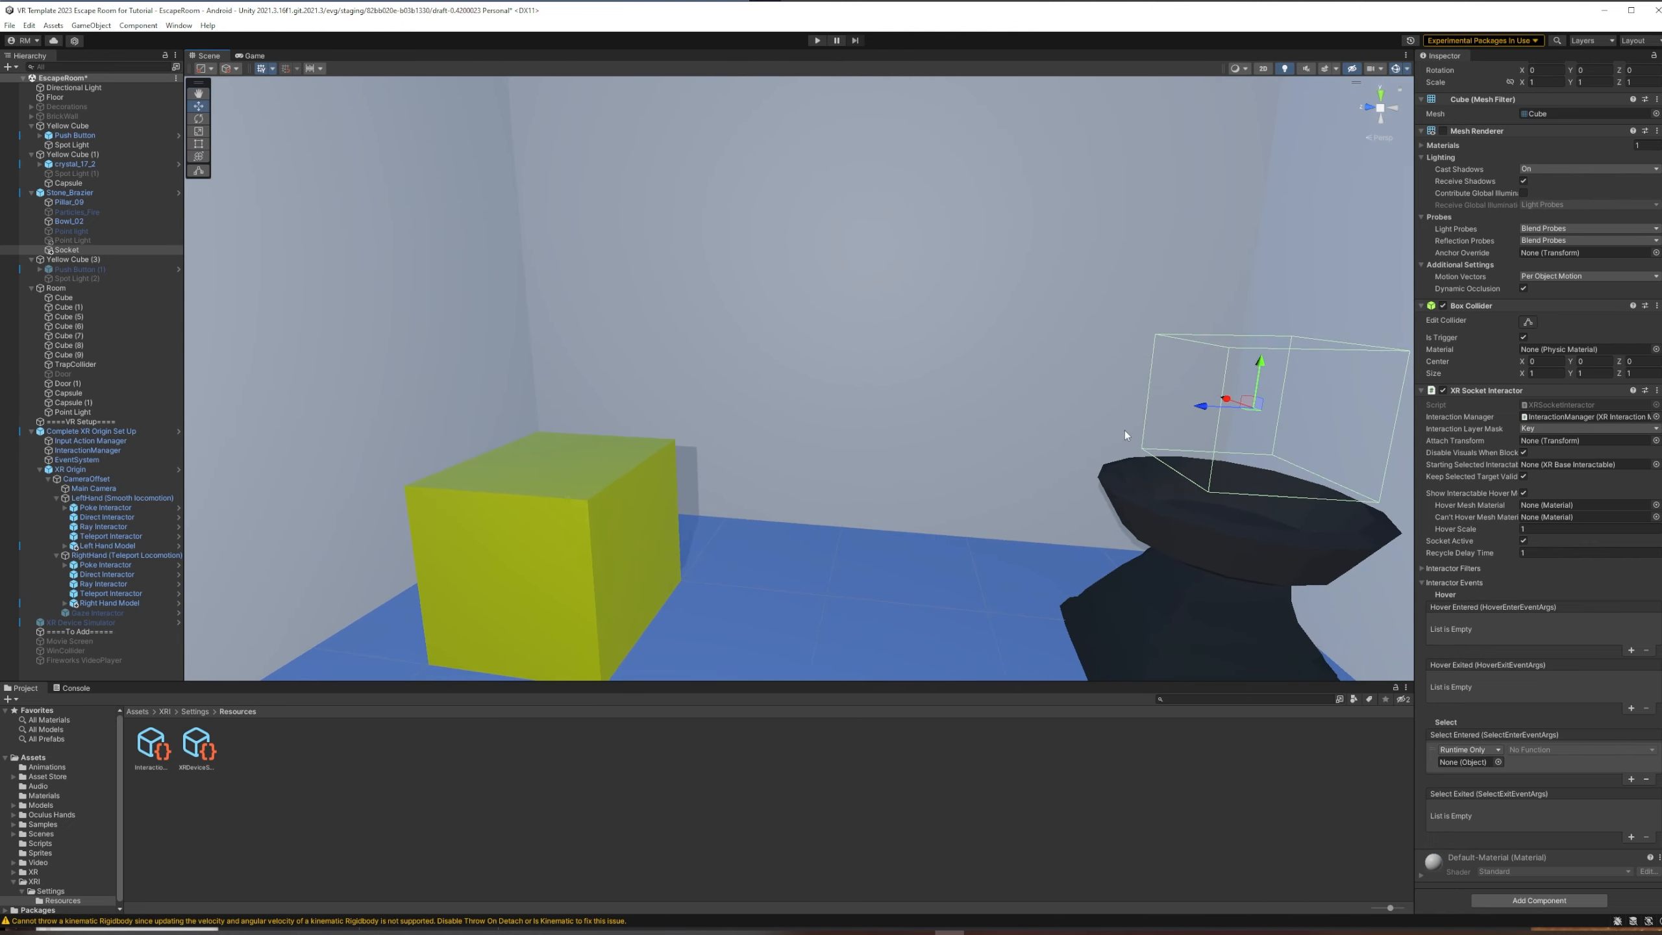
Make the Select Entered entry activate Push Button (1) through GameObject.SetActive set to true, and play-test it
drag(76, 275, 1480, 762)
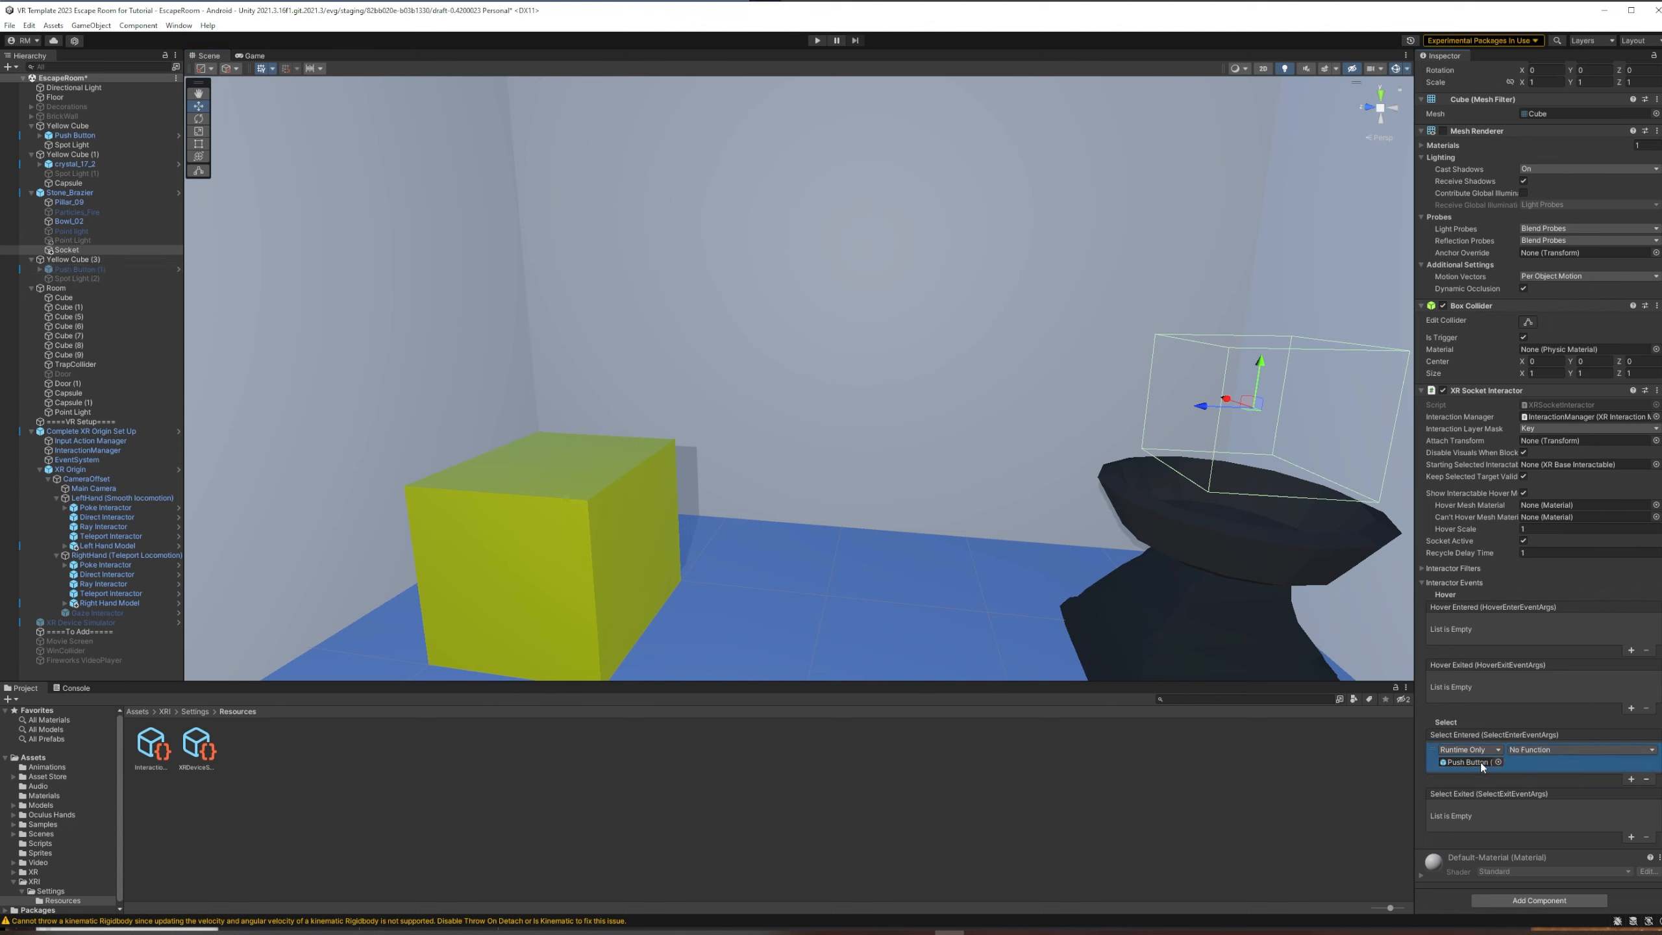
click(1547, 749)
mouse_move(1562, 781)
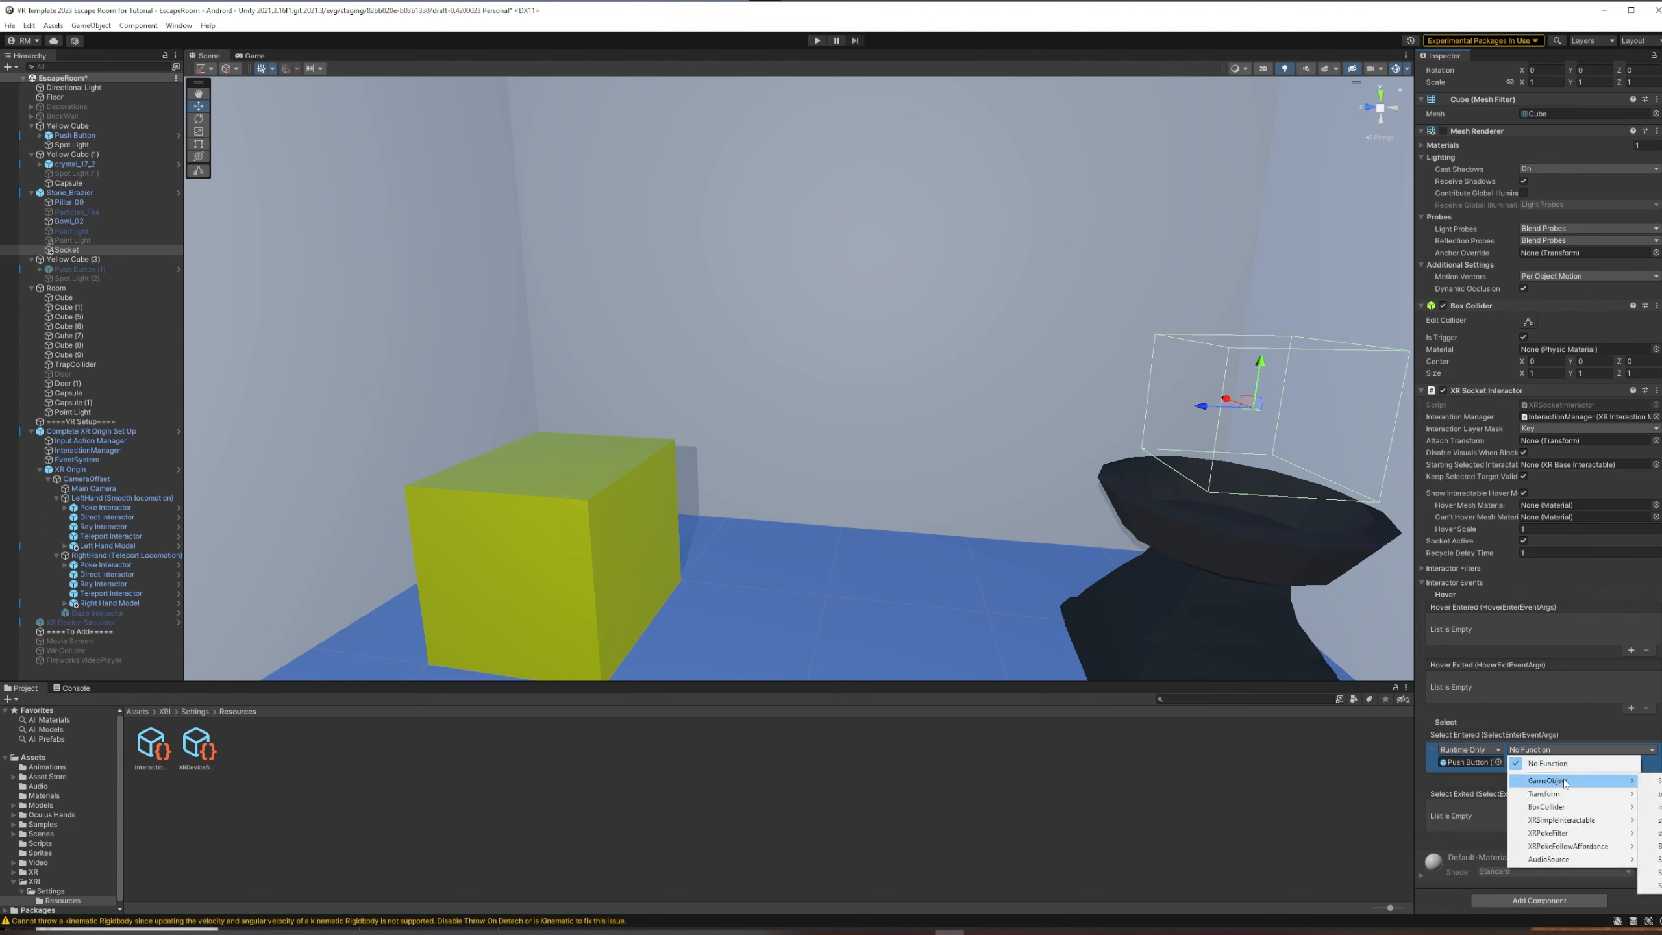
click(1651, 885)
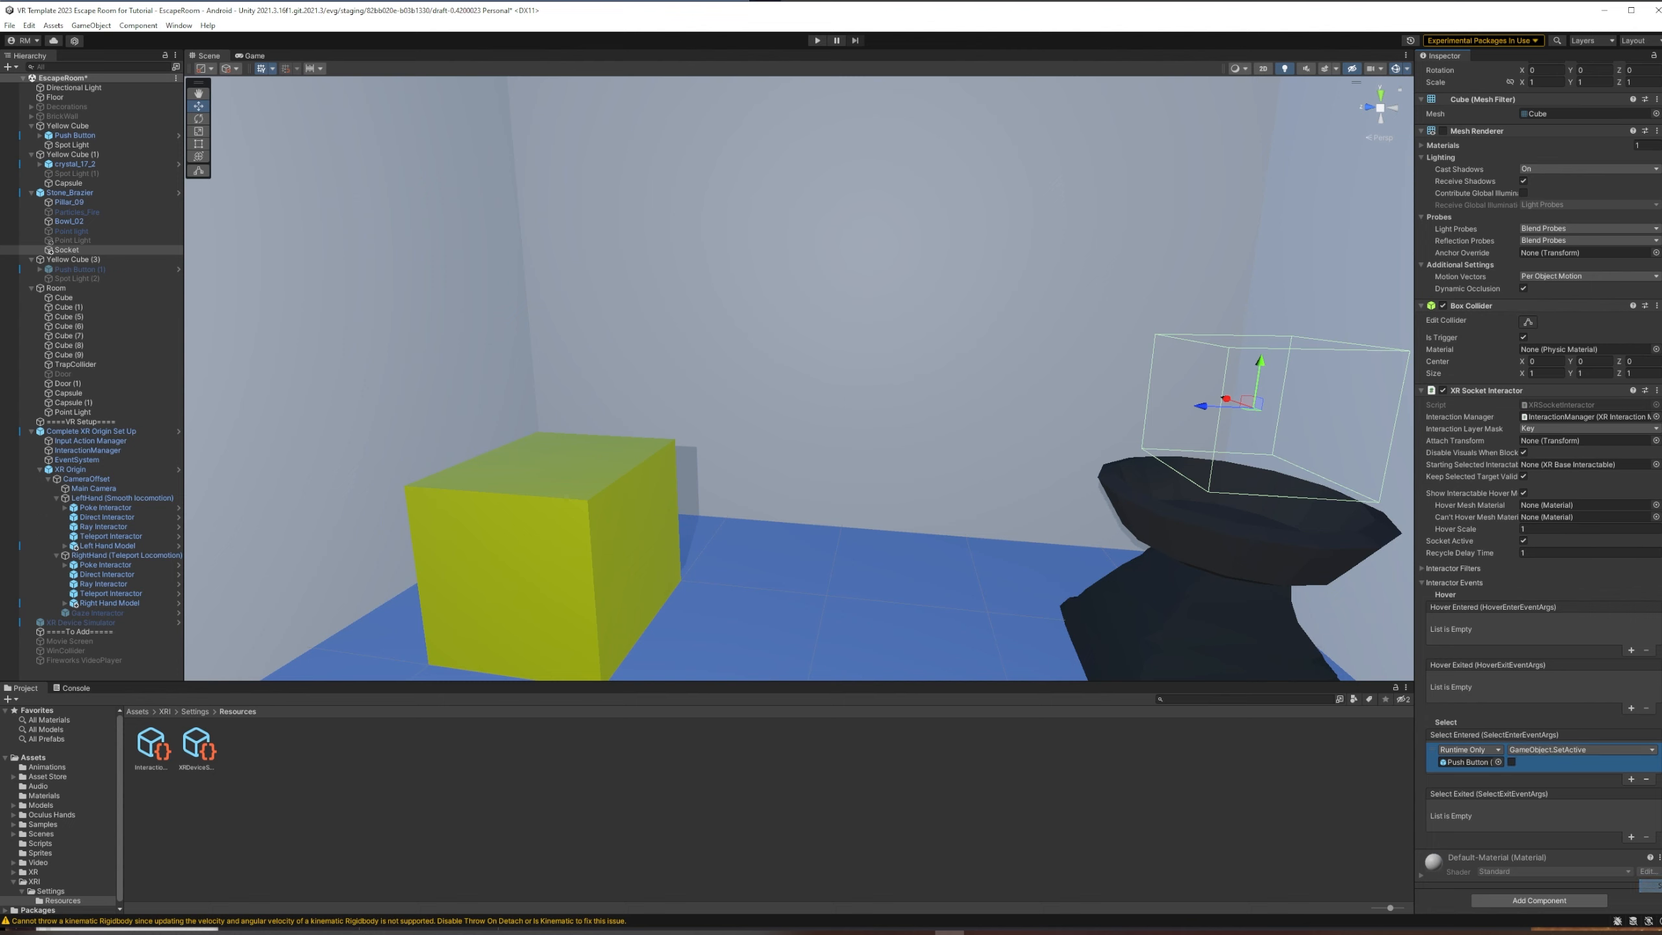
click(1511, 763)
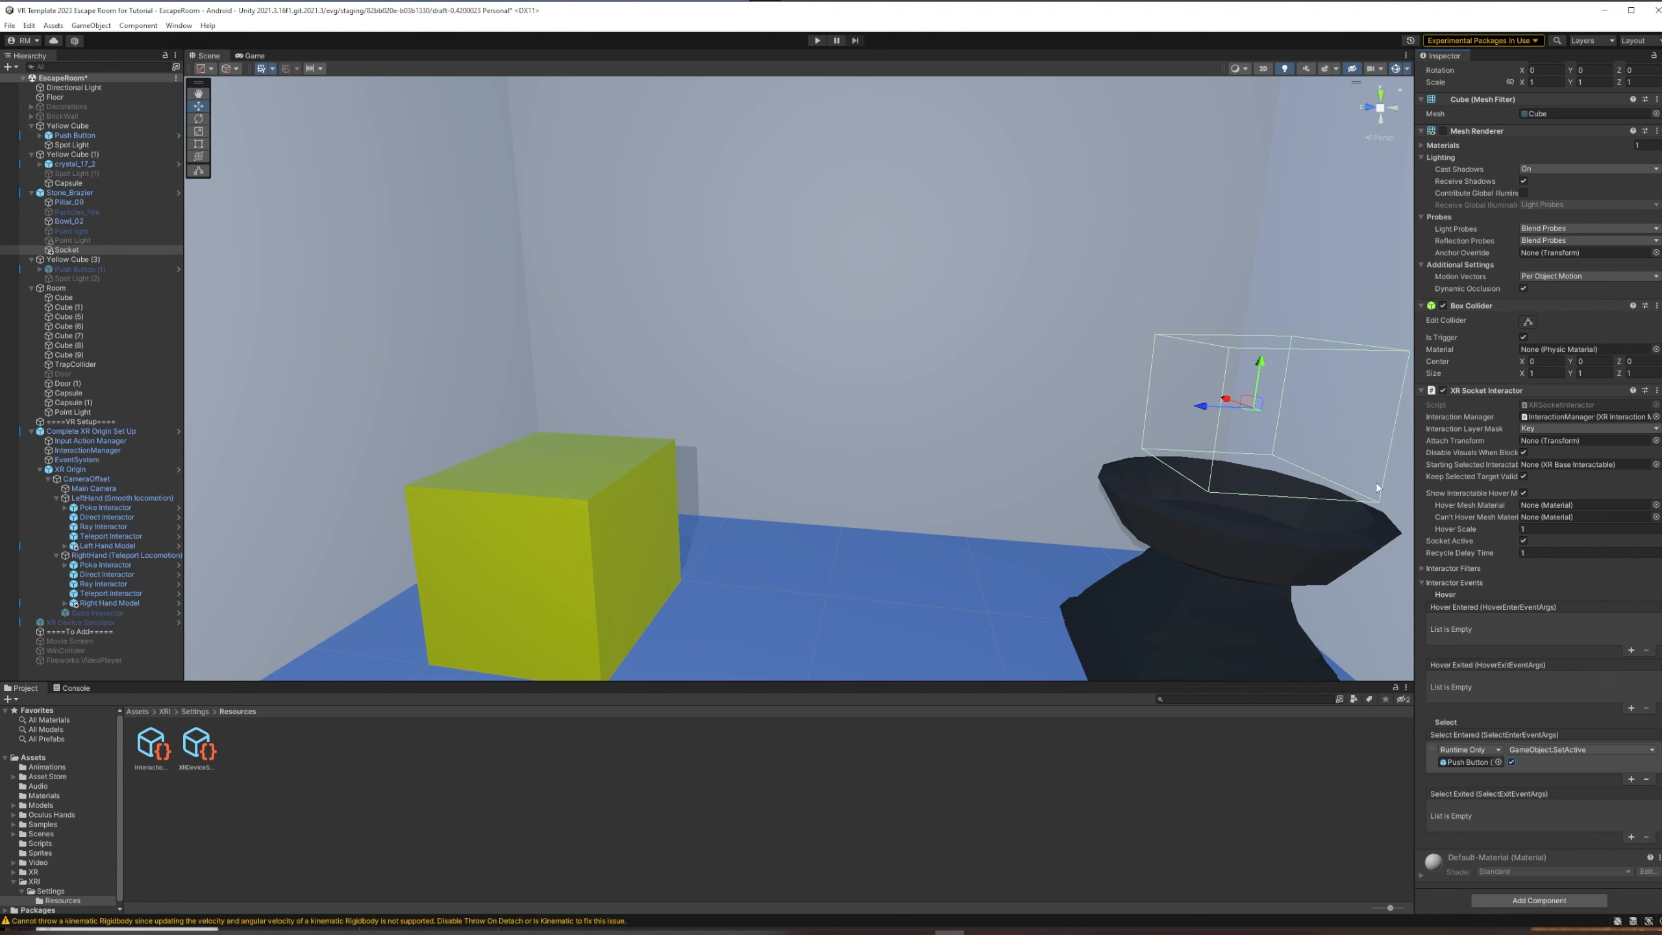
click(816, 41)
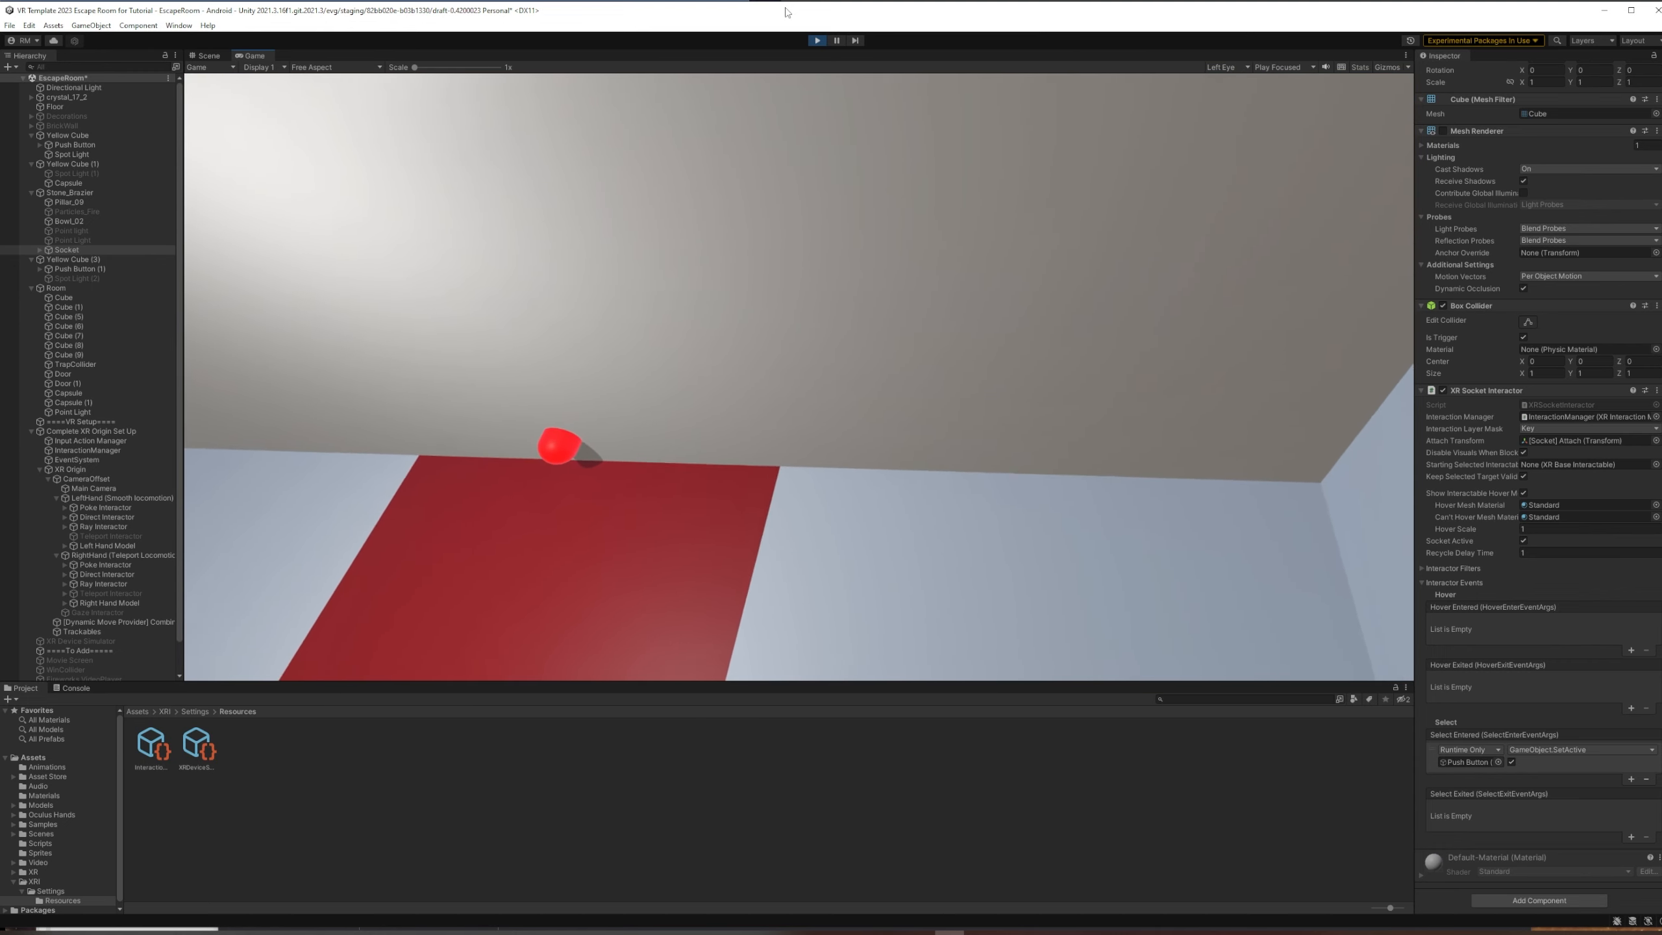
click(818, 40)
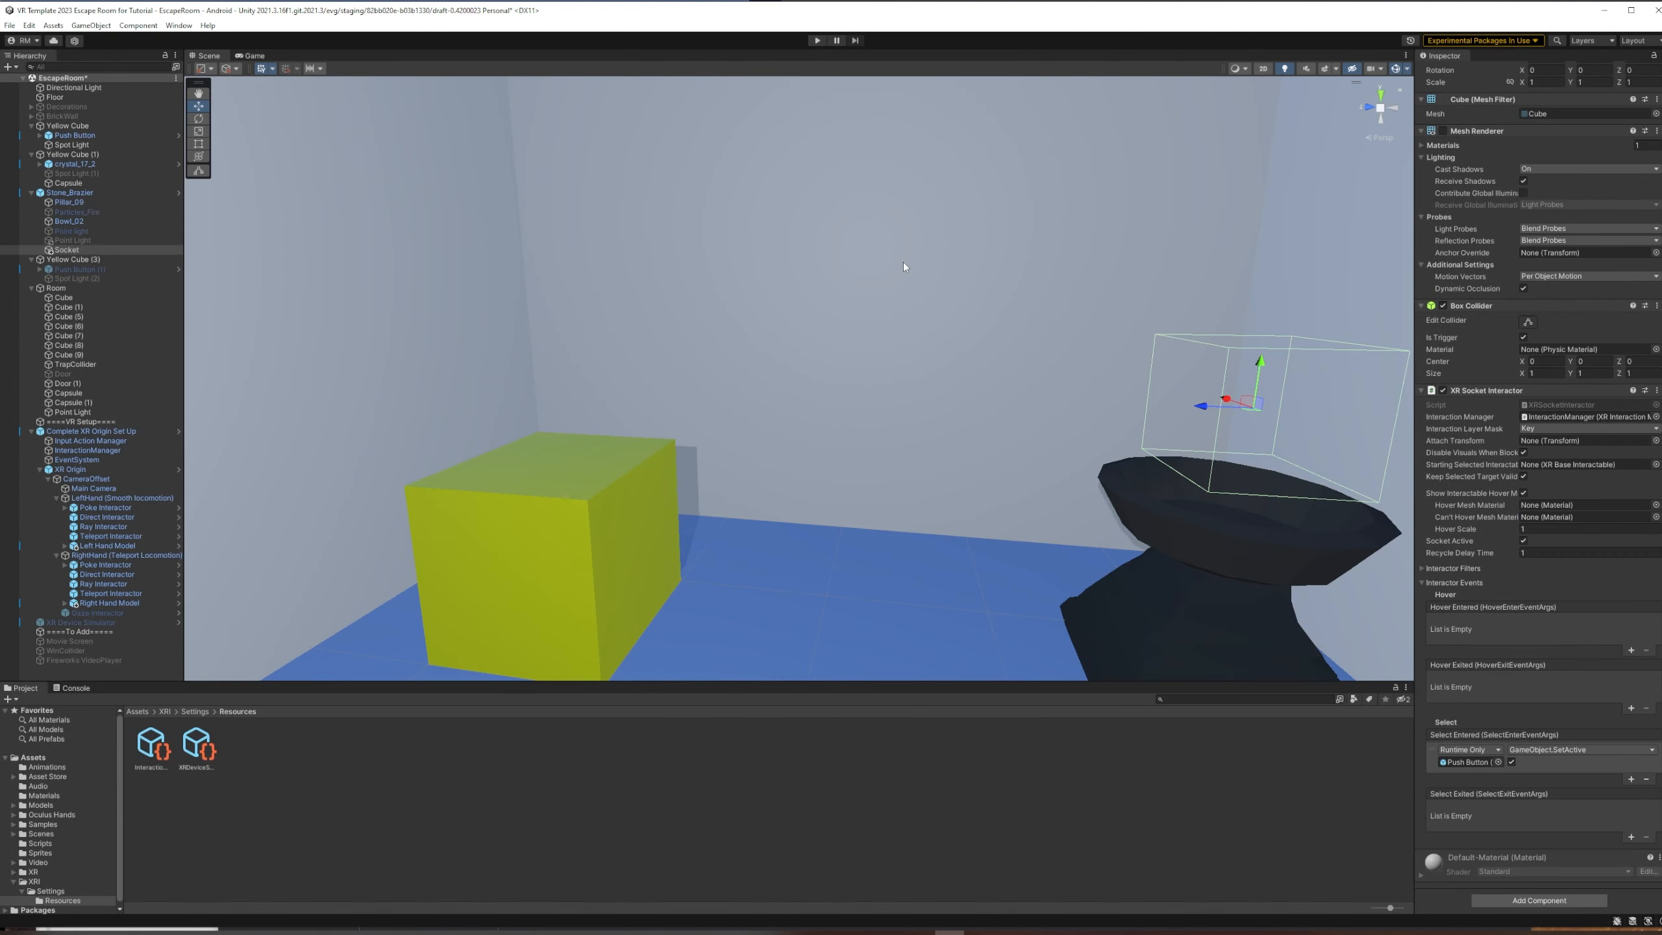
Activate the brazier's Particles_Fire object, preview its particle system, and turn off Play On Awake
right_drag(904, 266, 1443, 315)
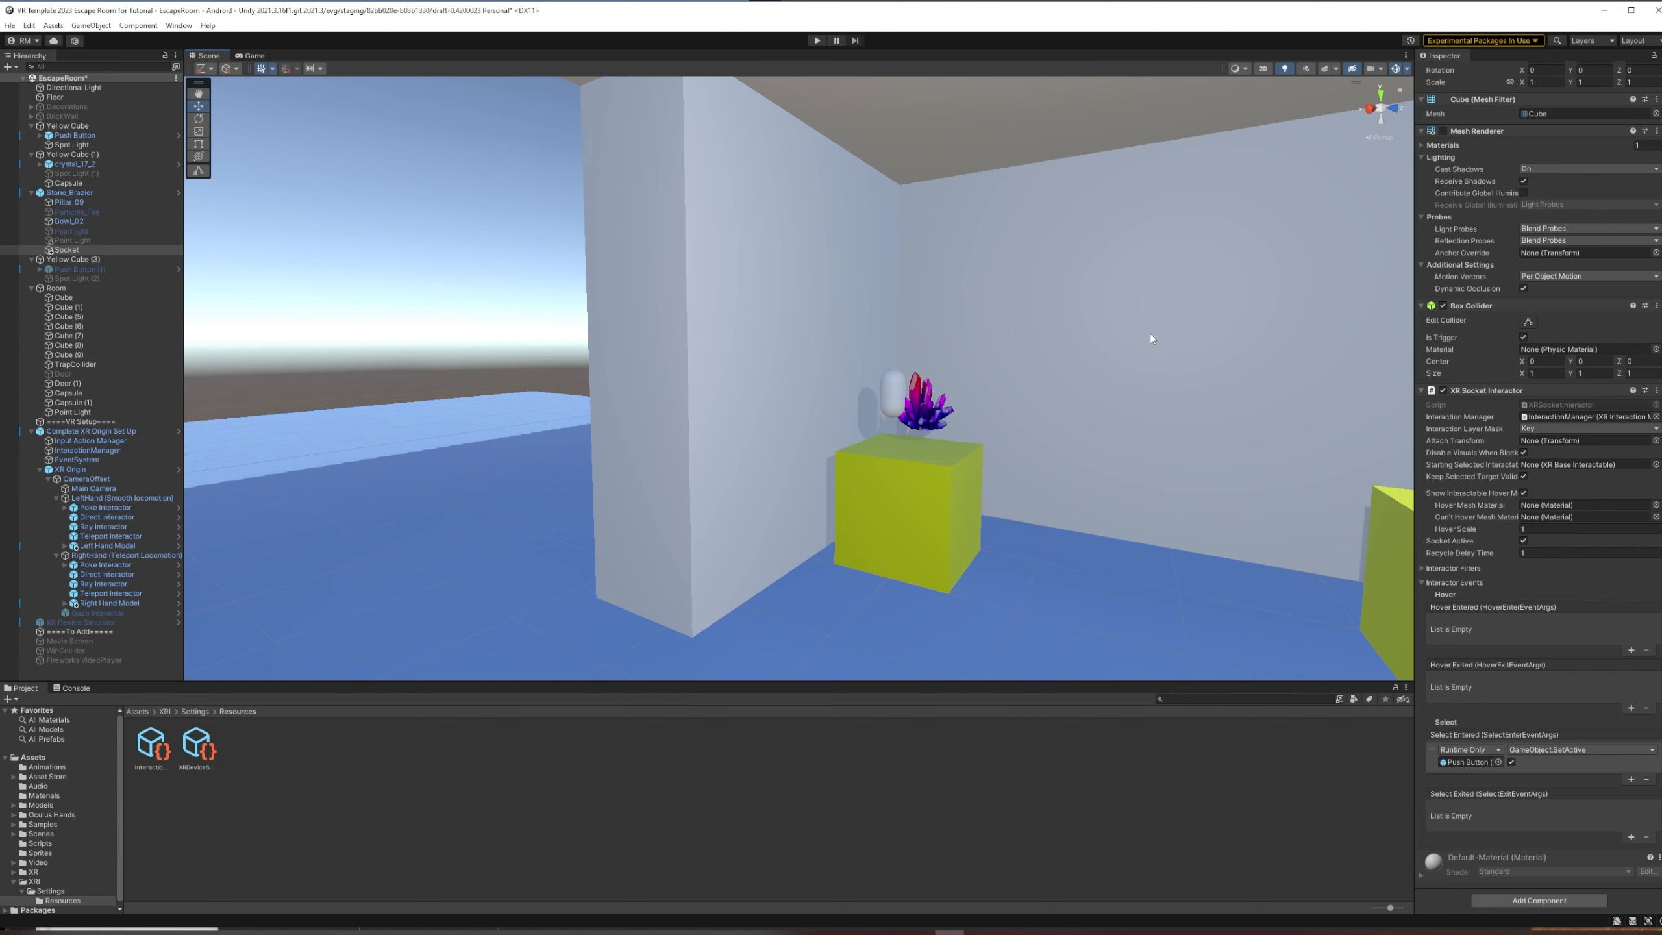
right_drag(1129, 316, 761, 298)
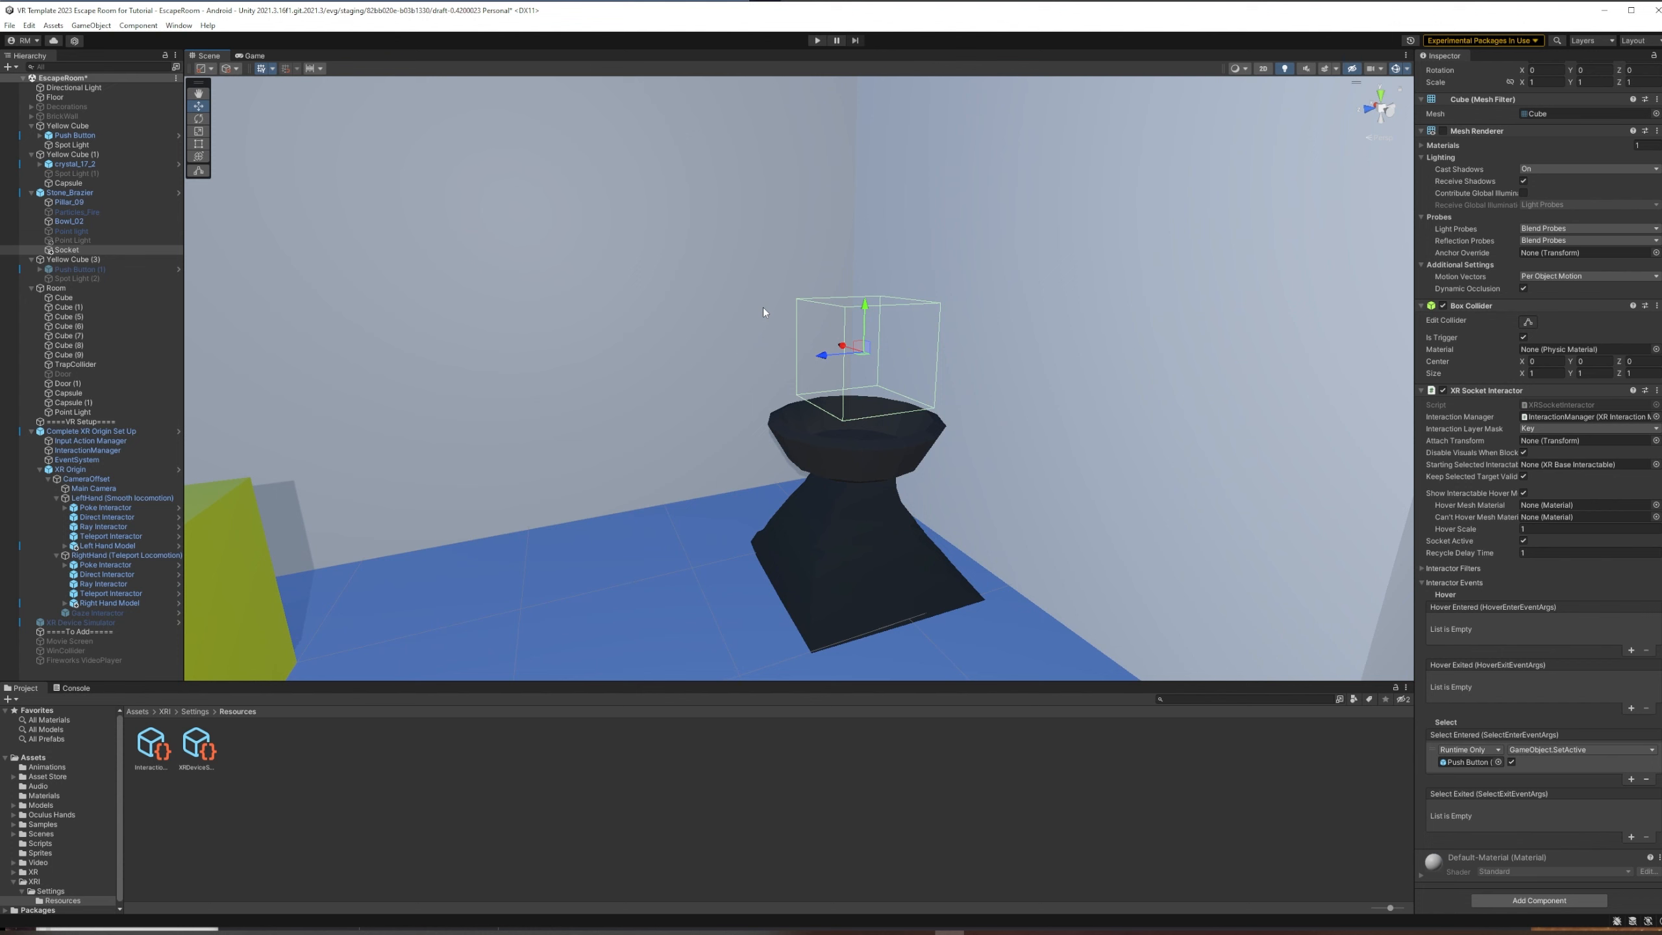
click(78, 212)
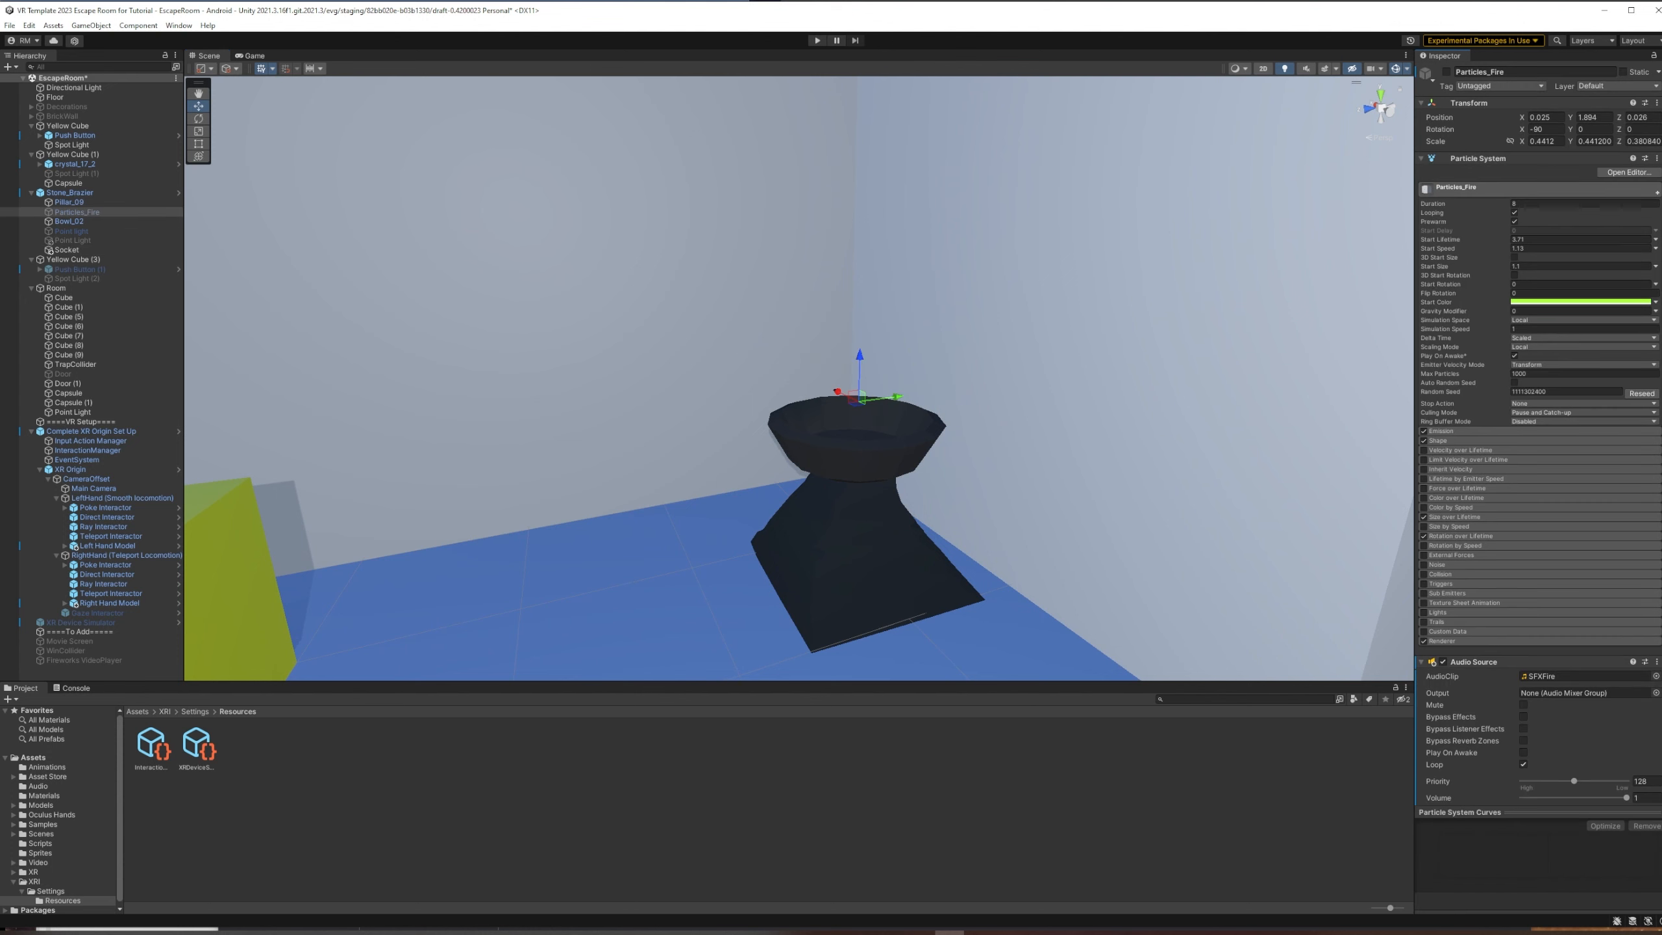
click(74, 203)
click(78, 211)
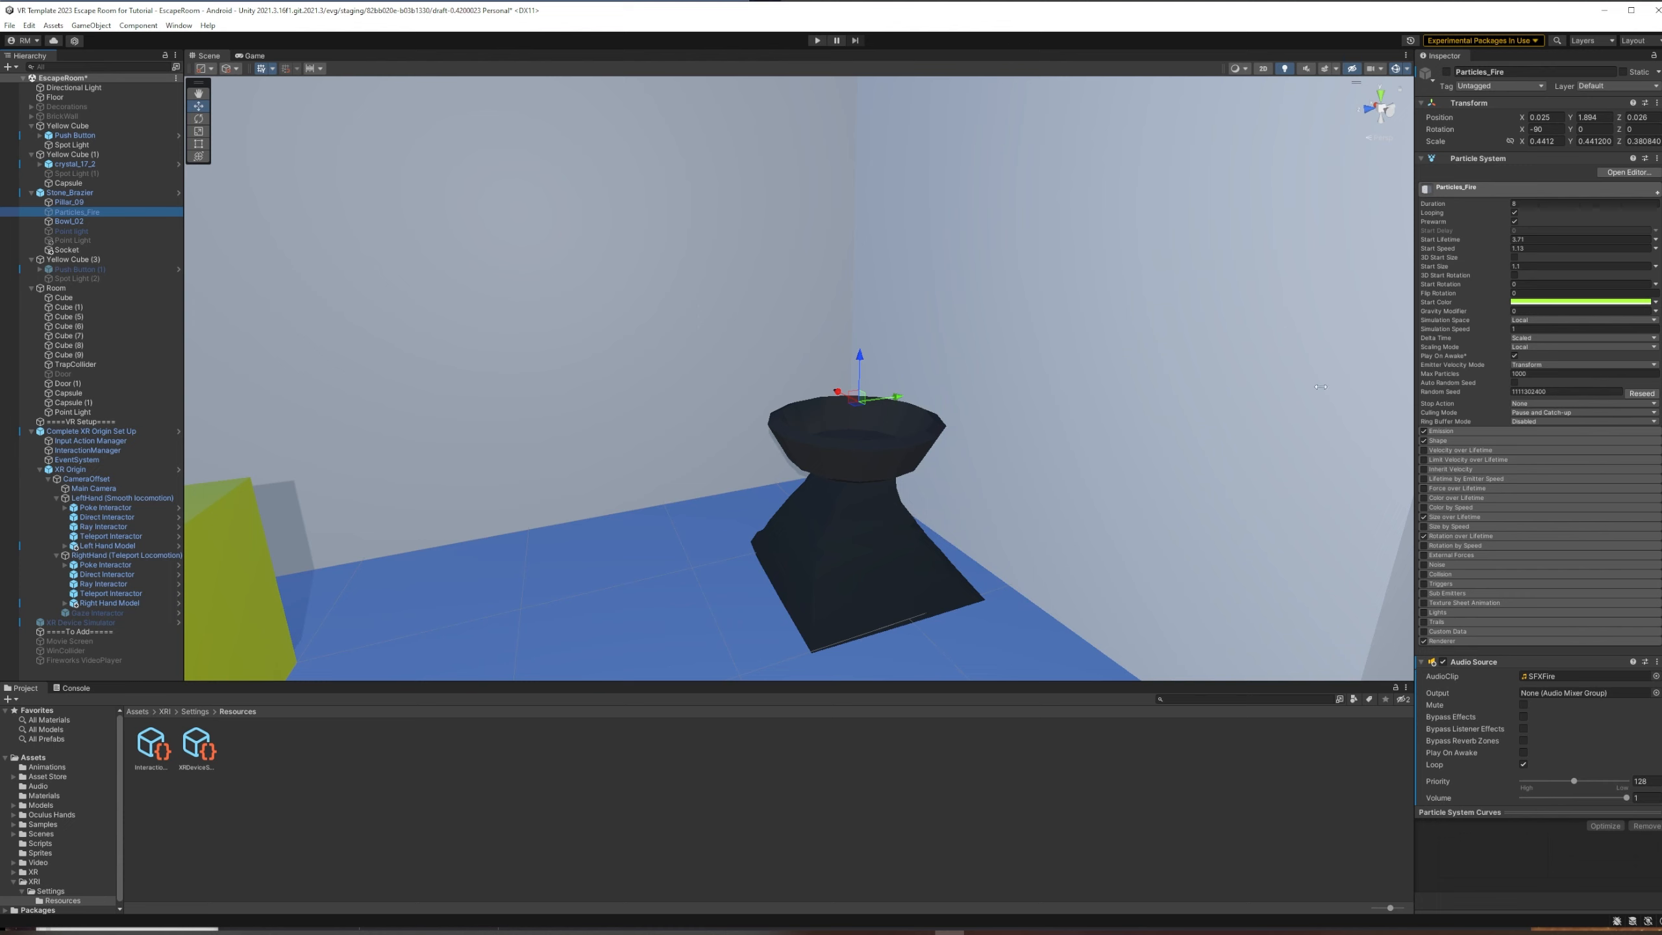
click(1446, 72)
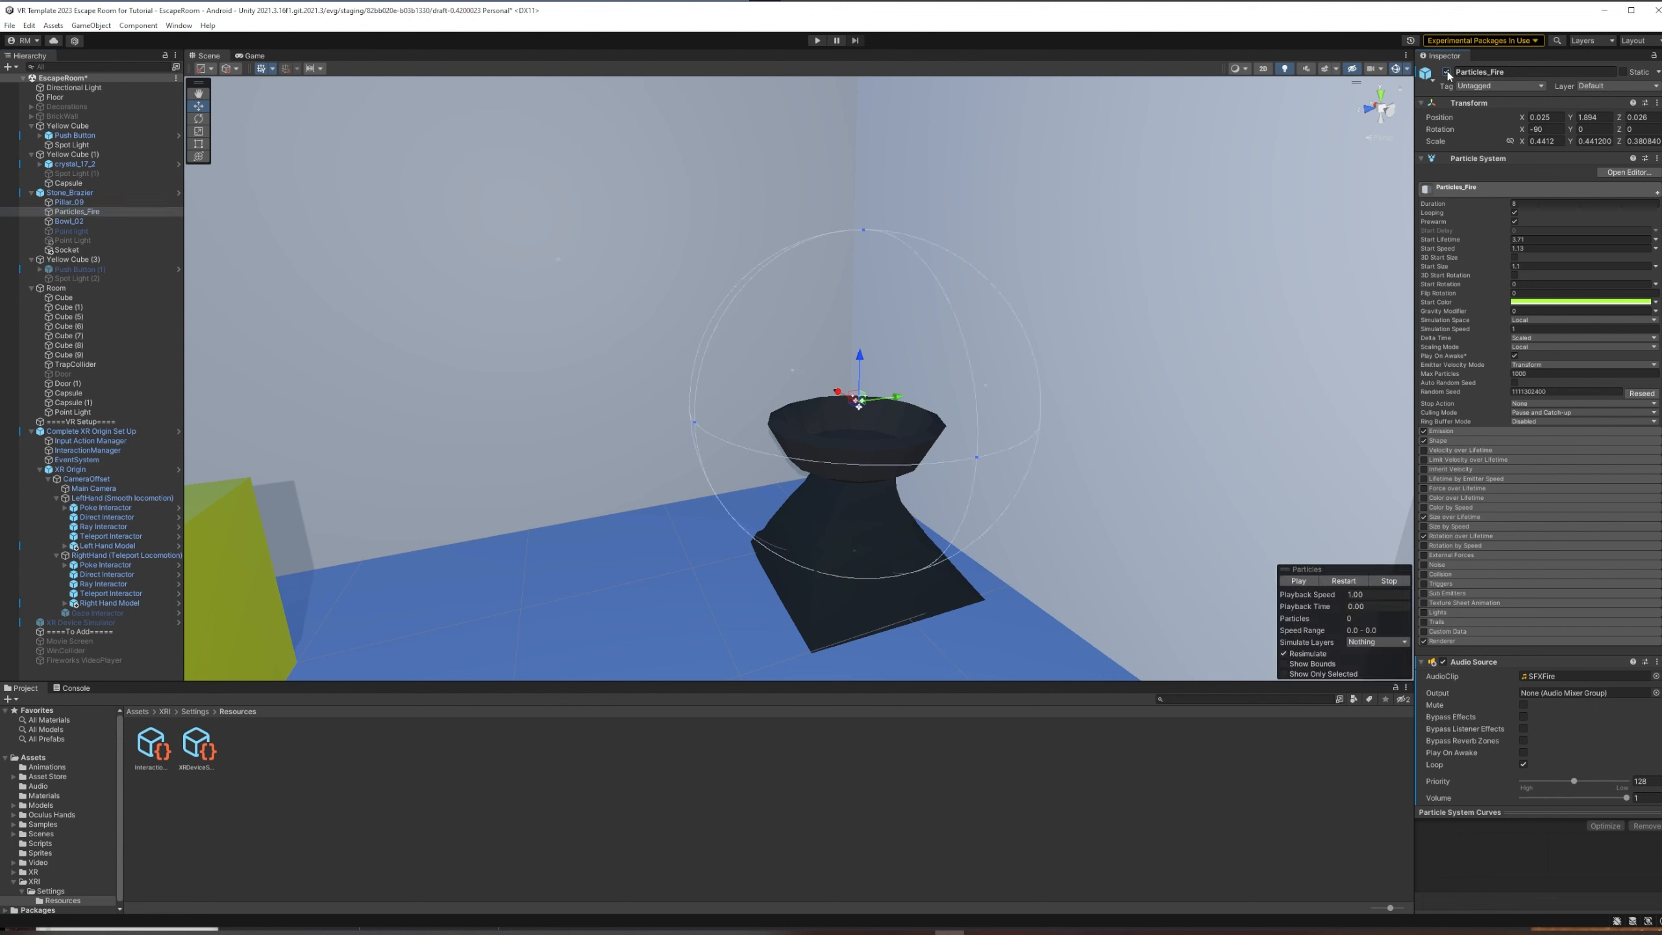
click(1297, 582)
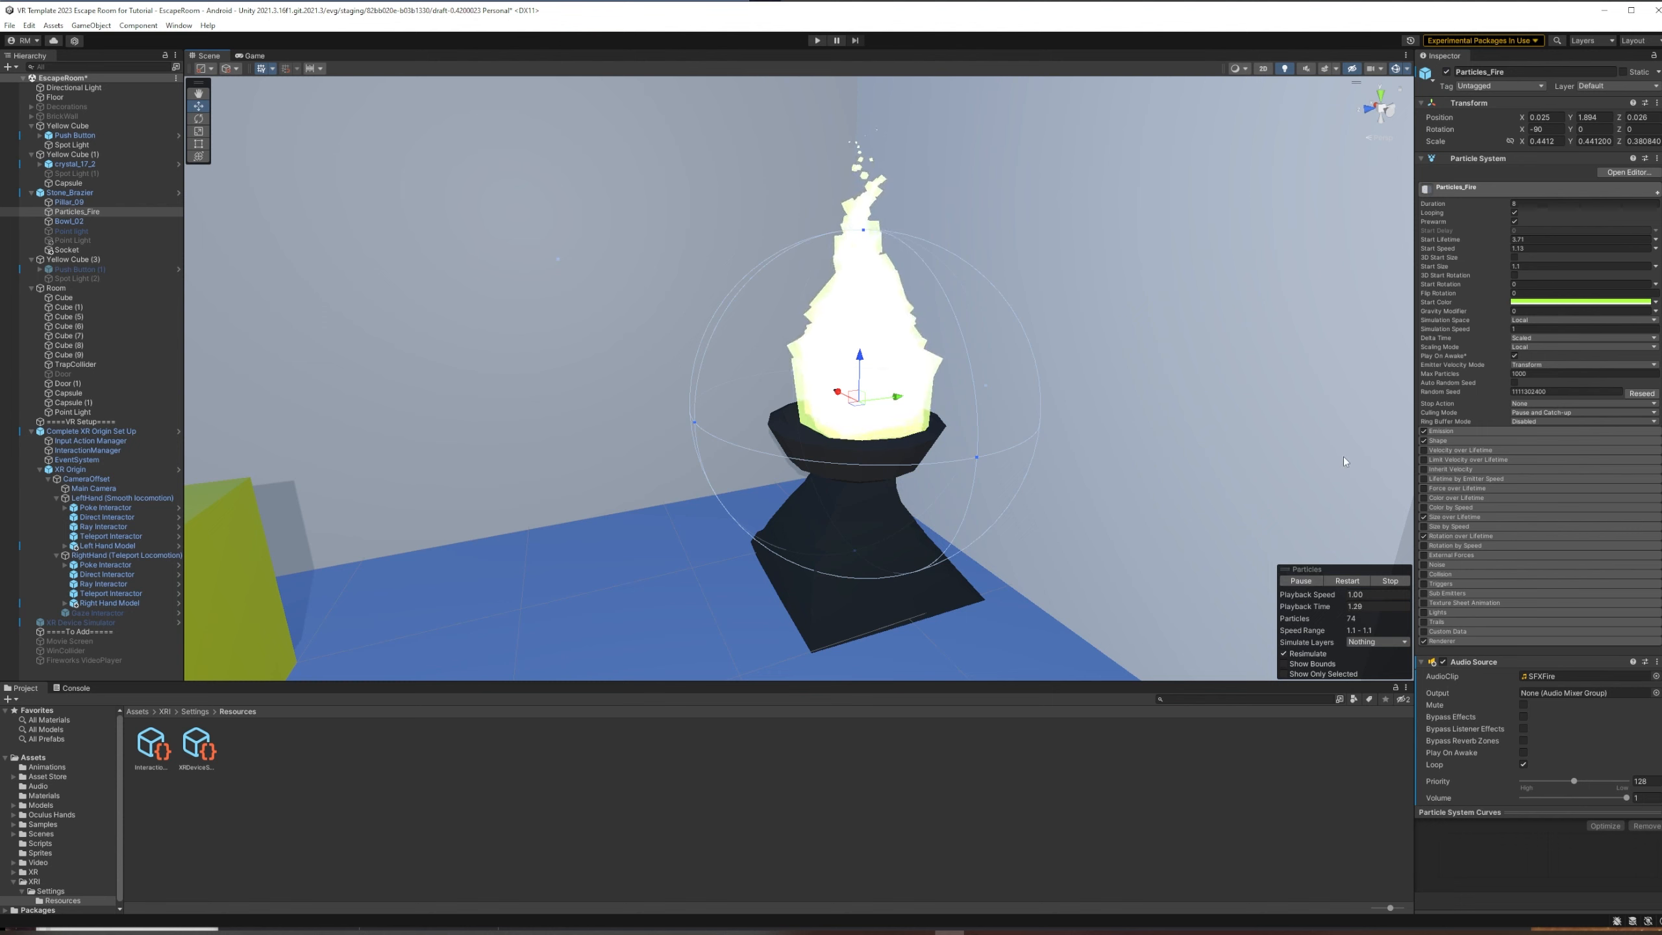
click(1513, 356)
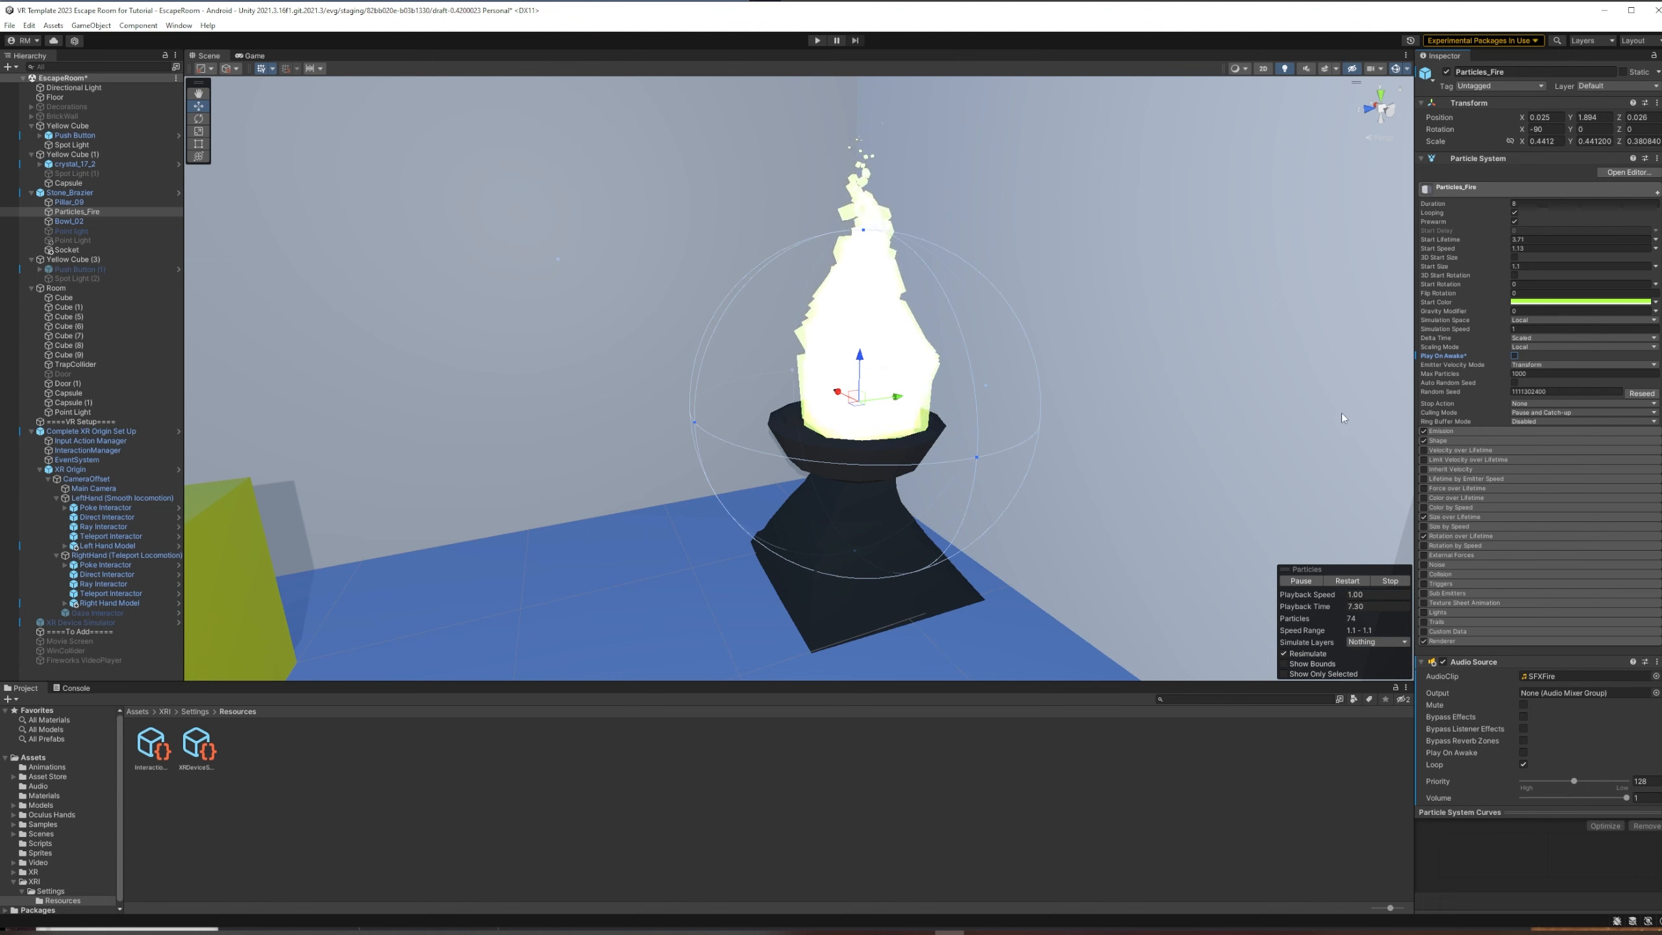
Add a second Select Entered entry on the Socket that calls ParticleSystem.Play on Particles_Fire, and start a play-test
click(86, 247)
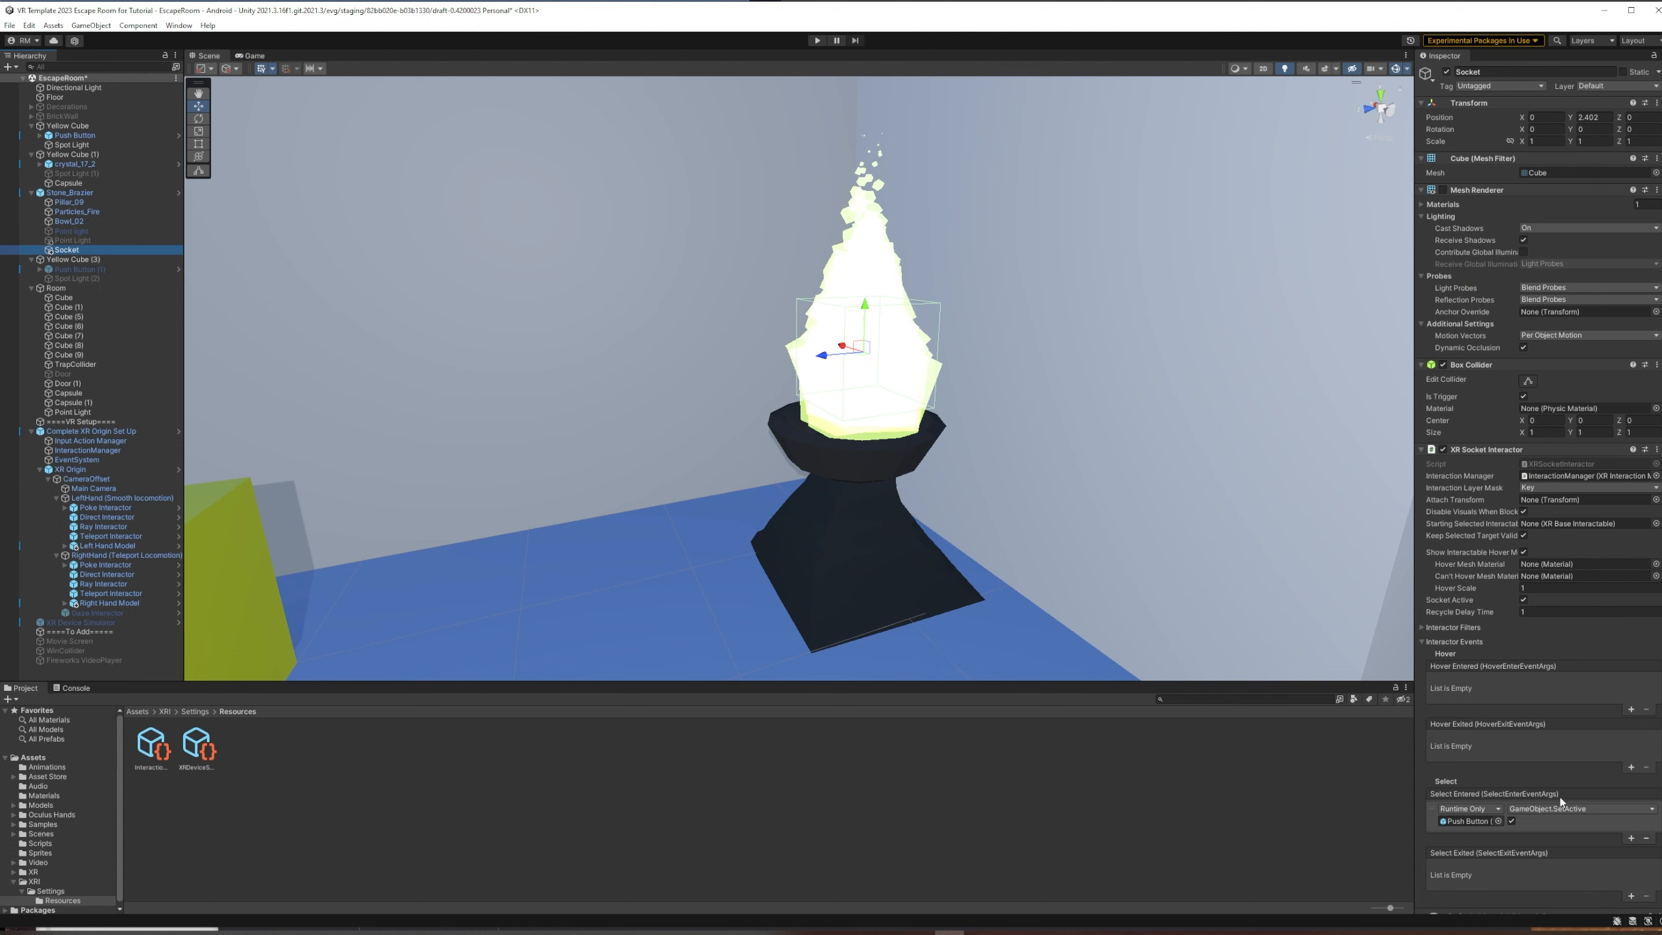
scroll(1560, 799, down, 3)
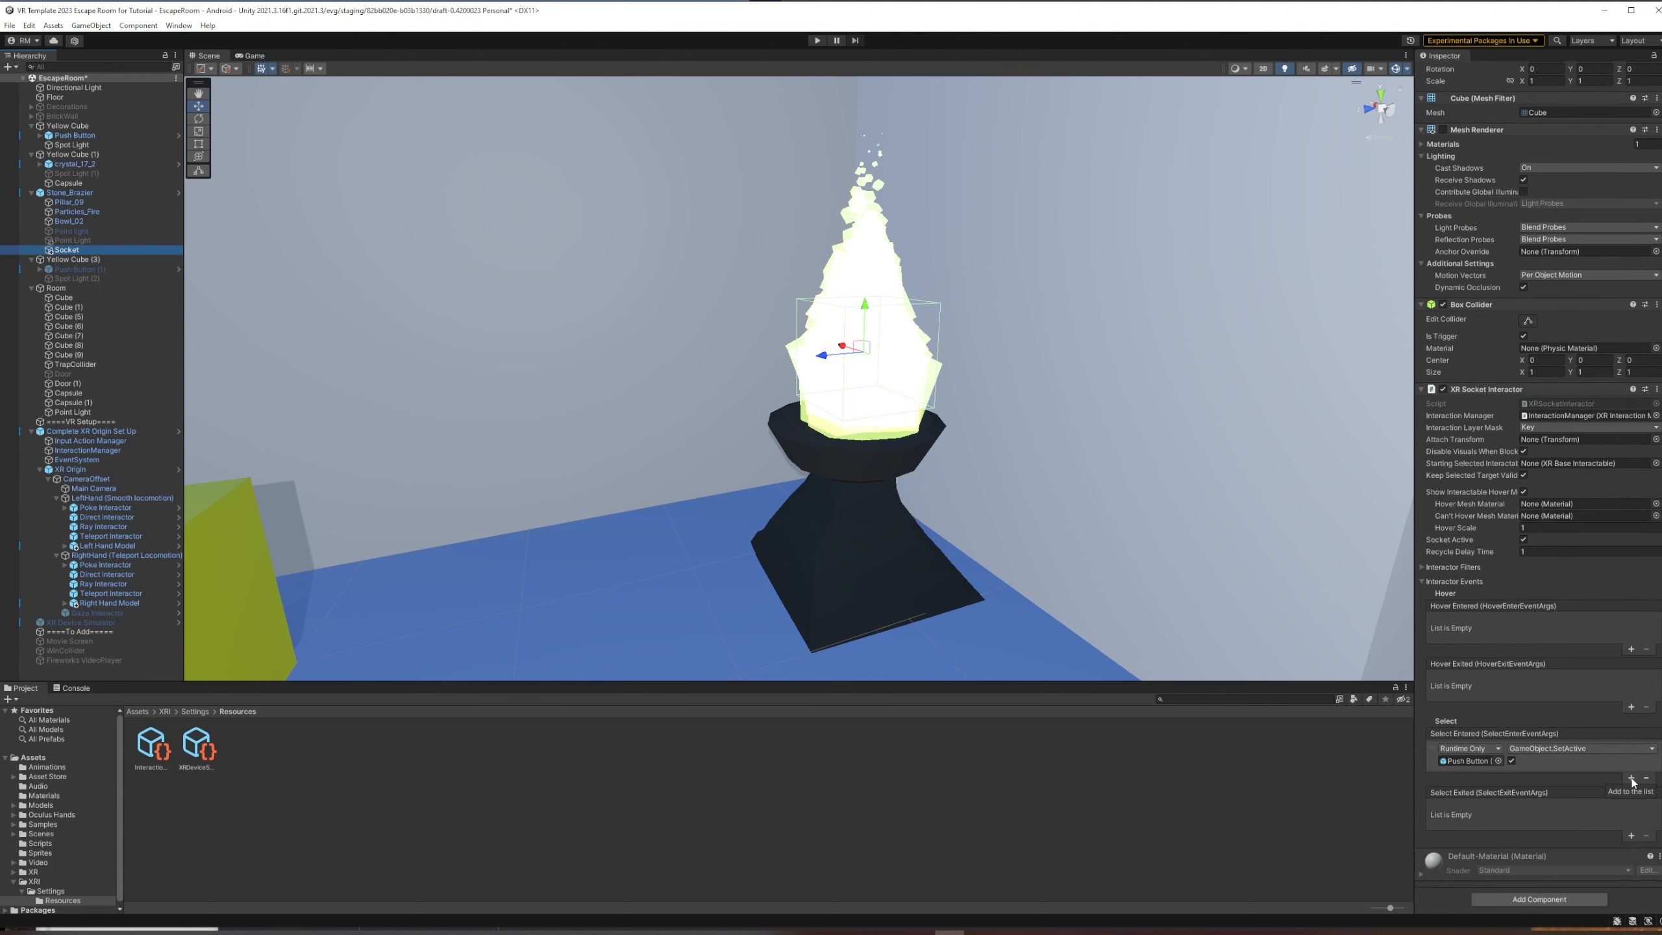
click(1631, 778)
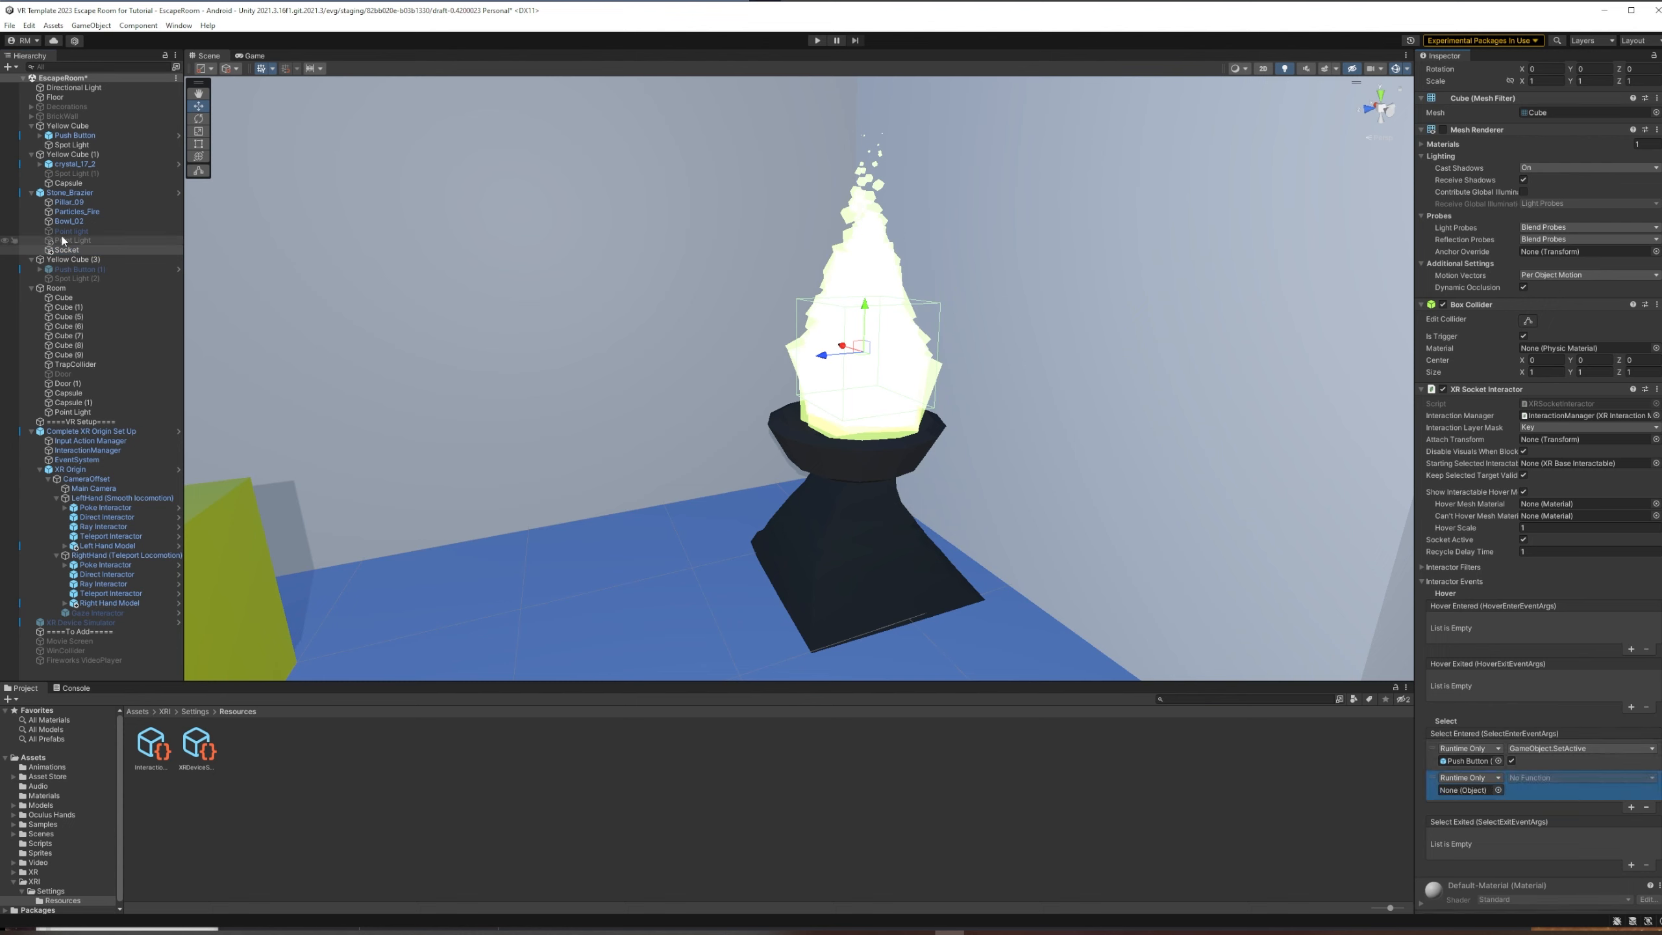
drag(80, 213, 1468, 790)
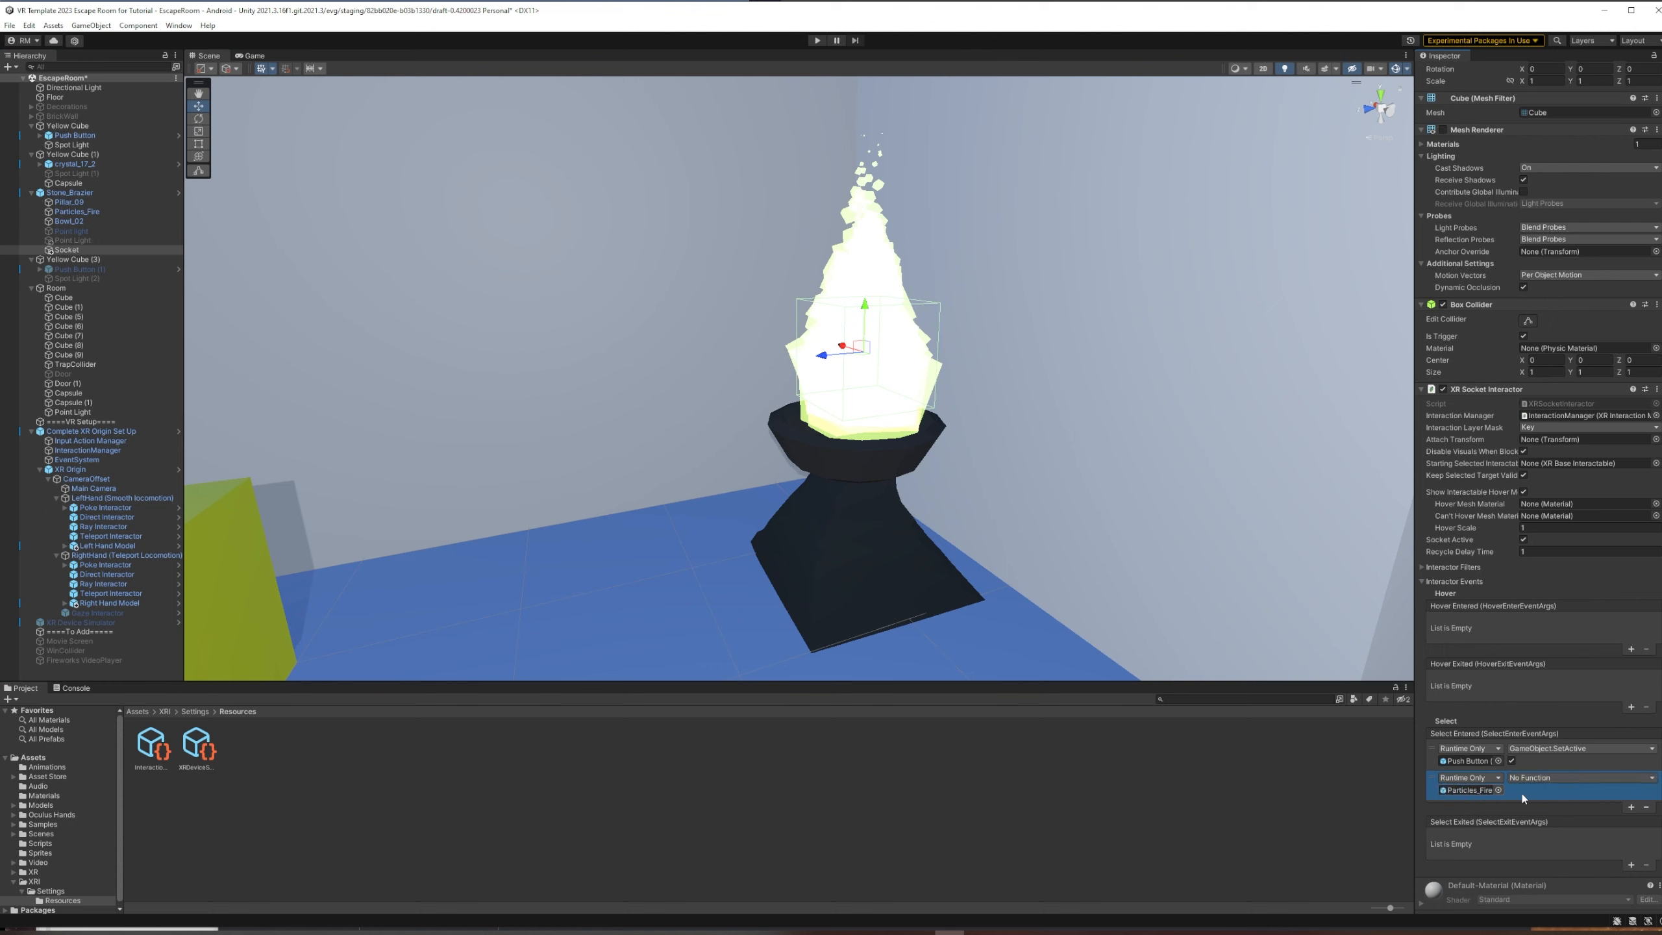
click(1544, 778)
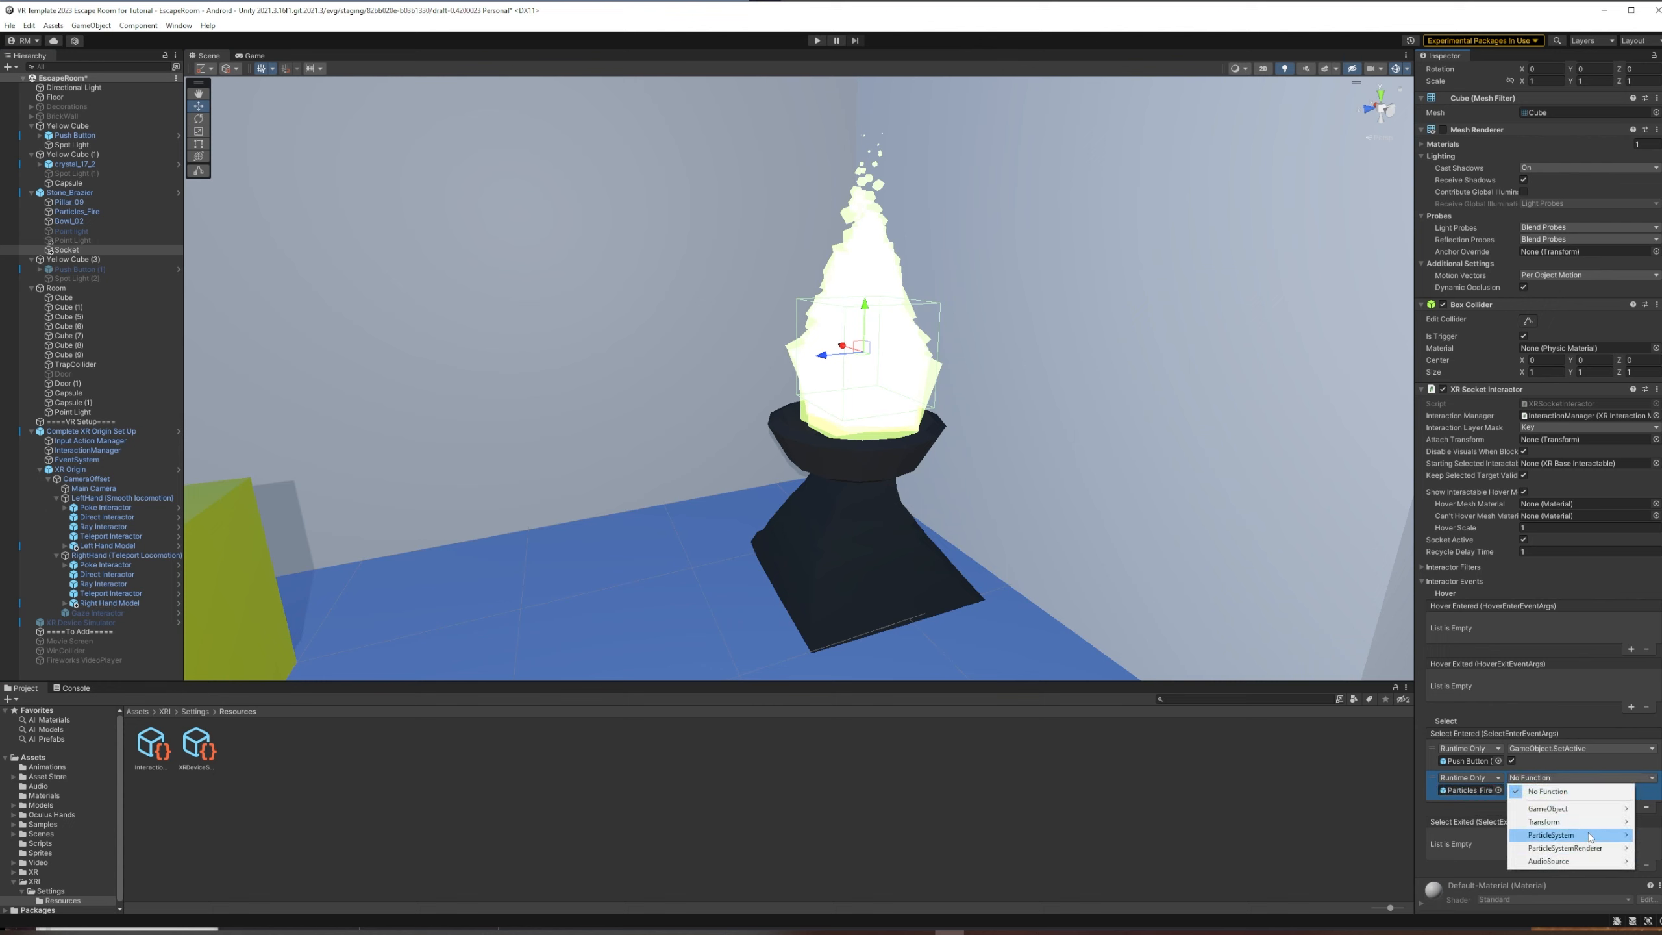
mouse_move(1589, 837)
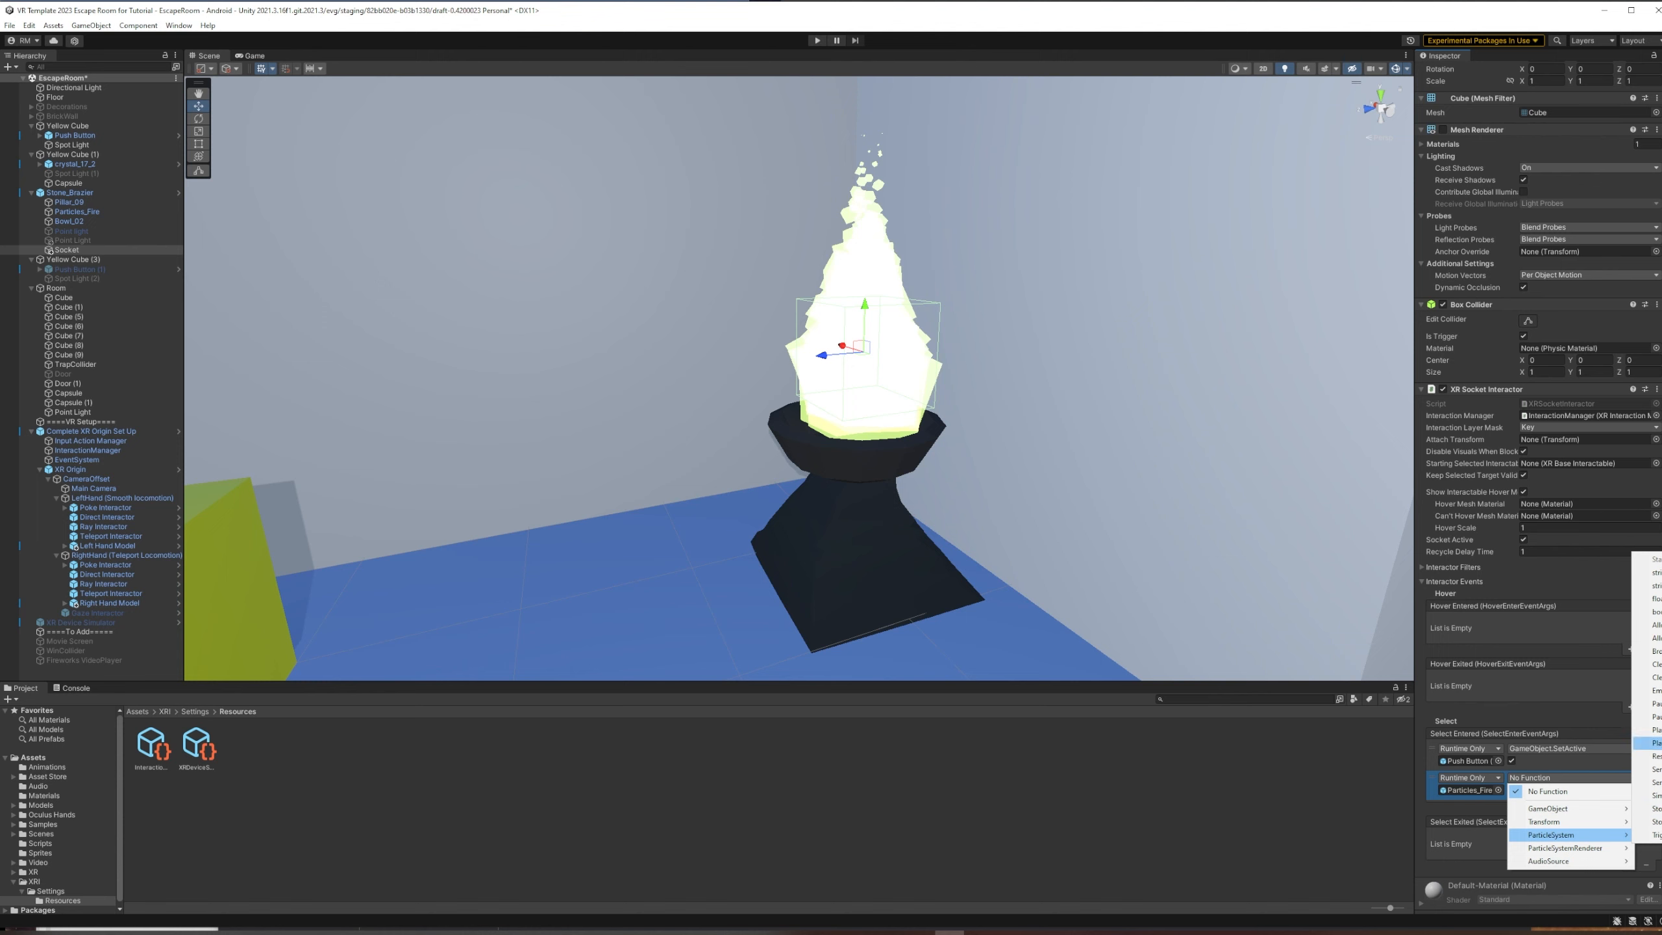
click(1652, 742)
click(819, 41)
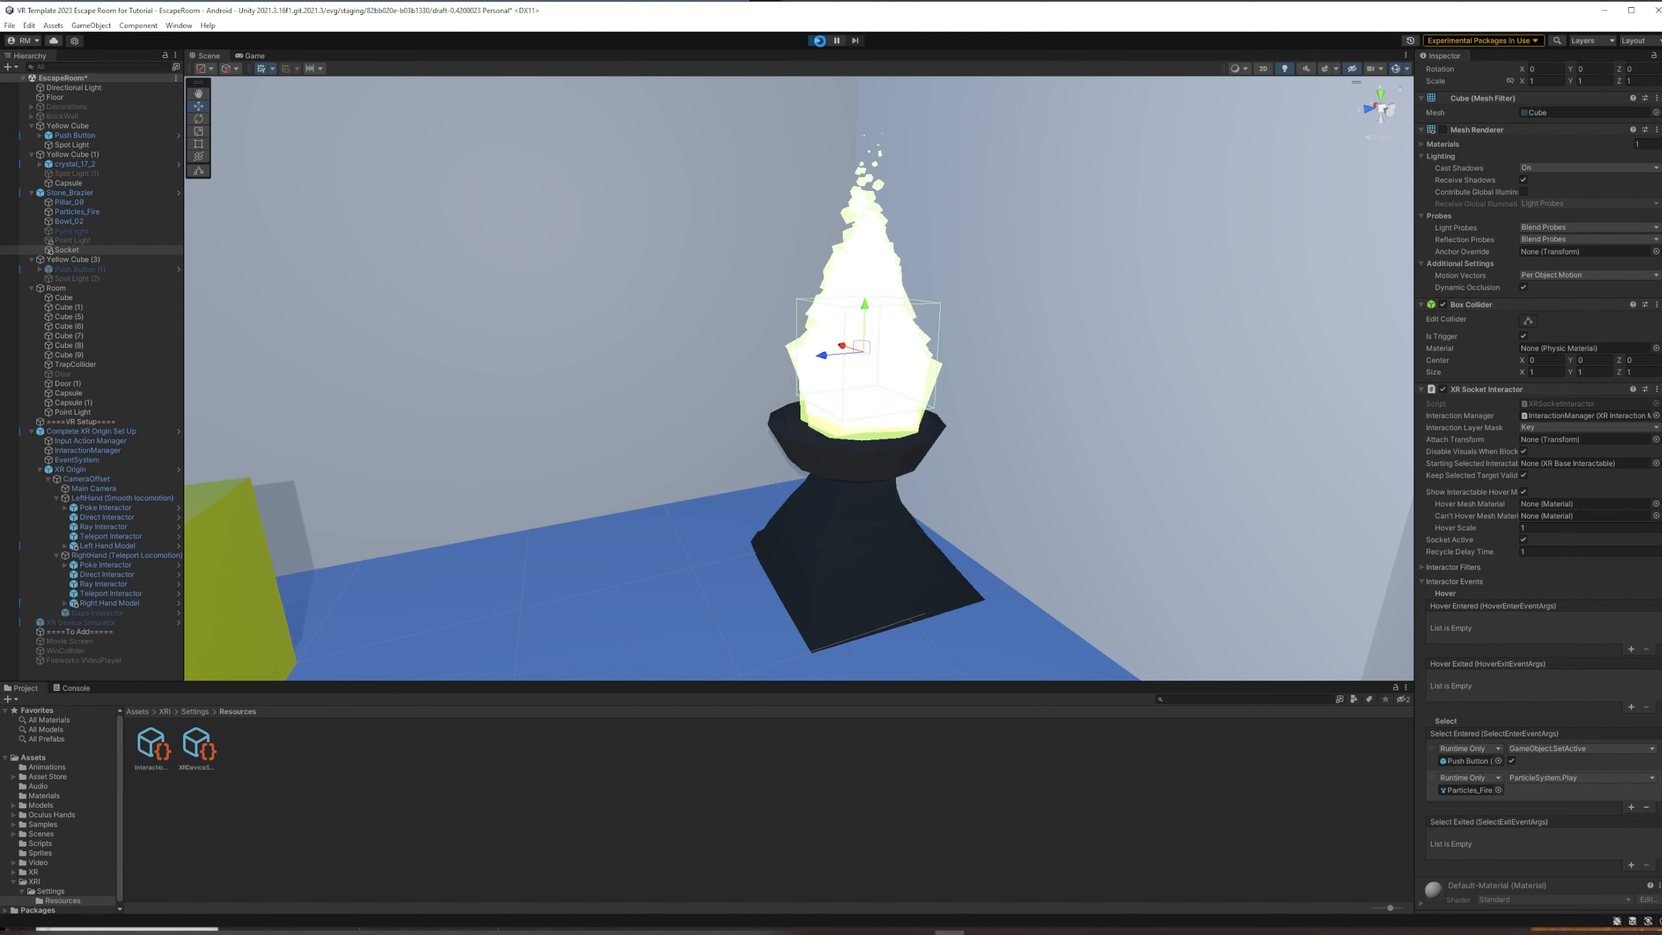